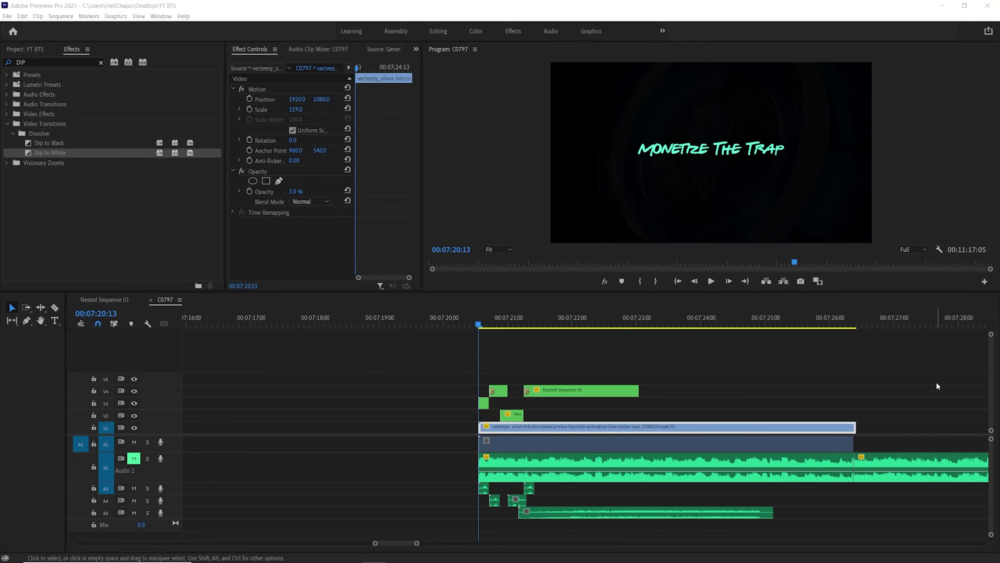
- Play through the title intro and set the opacity of the bitcoin background clip on V1 to 4%
mouse_move(483, 328)
mouse_down()
mouse_move(543, 323)
mouse_move(468, 323)
mouse_up()
key(space)
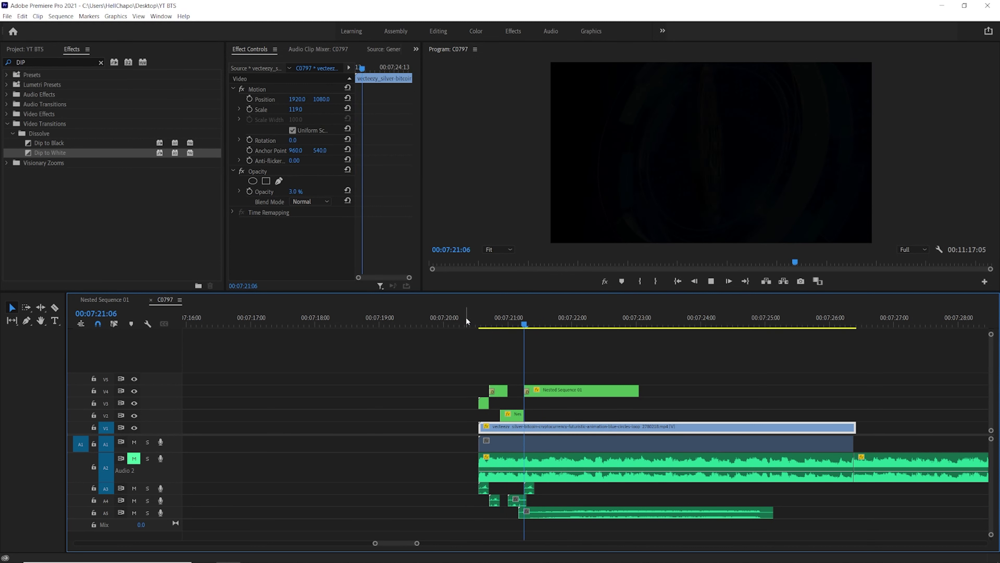
key(space)
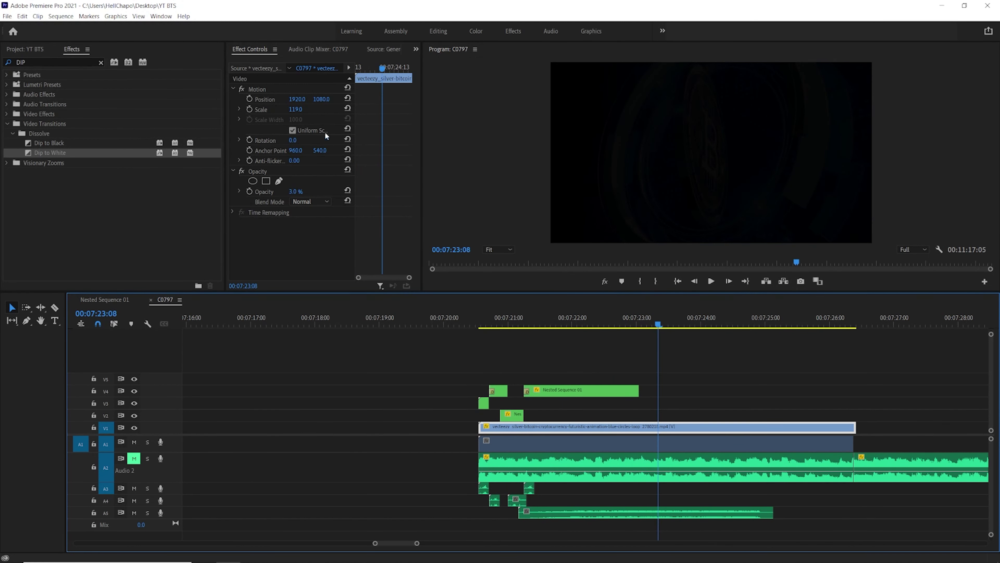
click(299, 110)
mouse_move(301, 193)
mouse_down()
mouse_move(315, 193)
mouse_move(303, 193)
mouse_up()
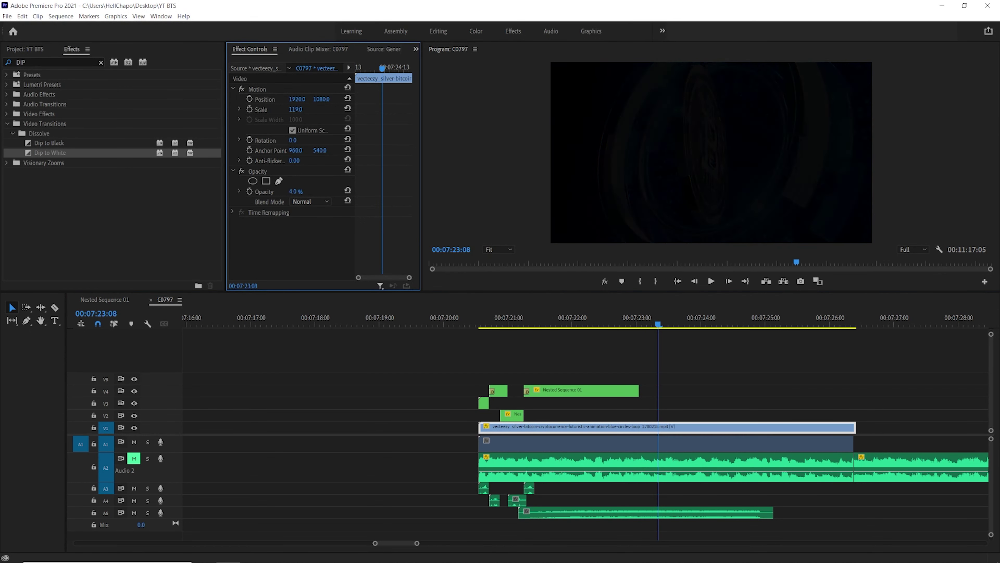
- Replay the title intro from its start to check the background brightness and save the project
drag(537, 311, 471, 315)
key(space)
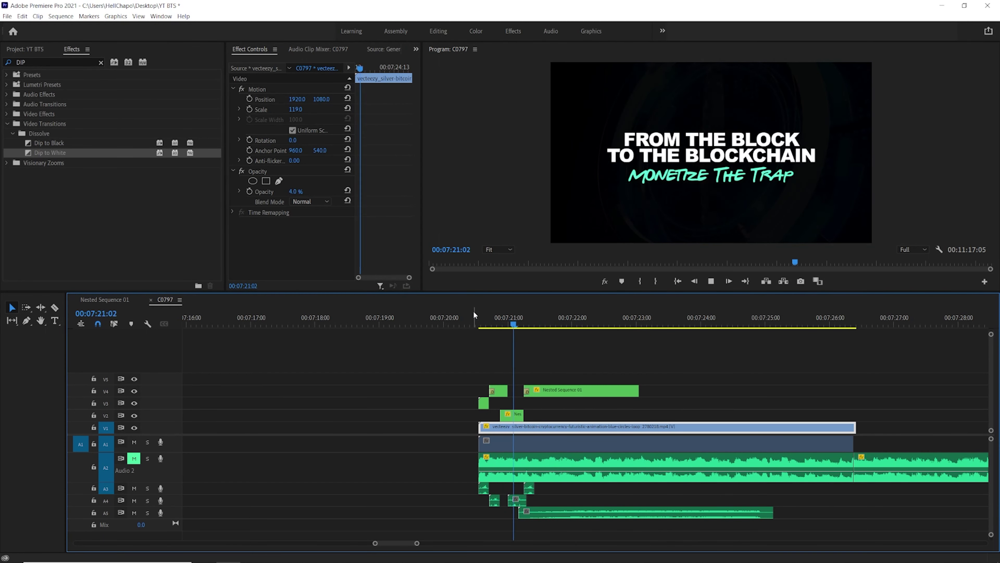
click(481, 311)
key(ctrl+s)
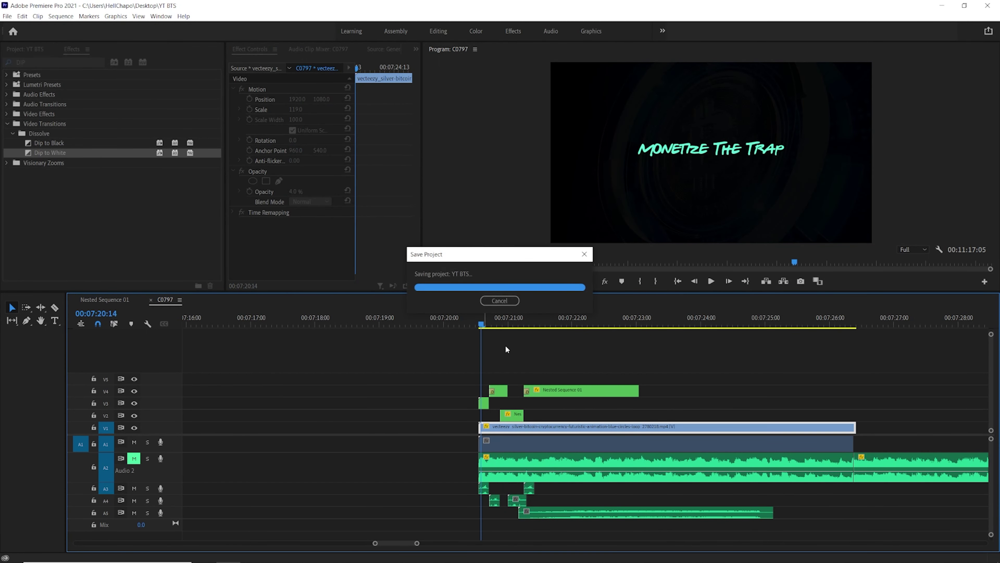
- Play back the stacked Nested Sequence titles closely, stopping just past the end of the last title on V4
scroll(497, 350, up, 4)
mouse_move(380, 325)
mouse_down()
mouse_move(361, 321)
mouse_move(410, 323)
mouse_move(363, 322)
mouse_up()
key(space)
click(344, 319)
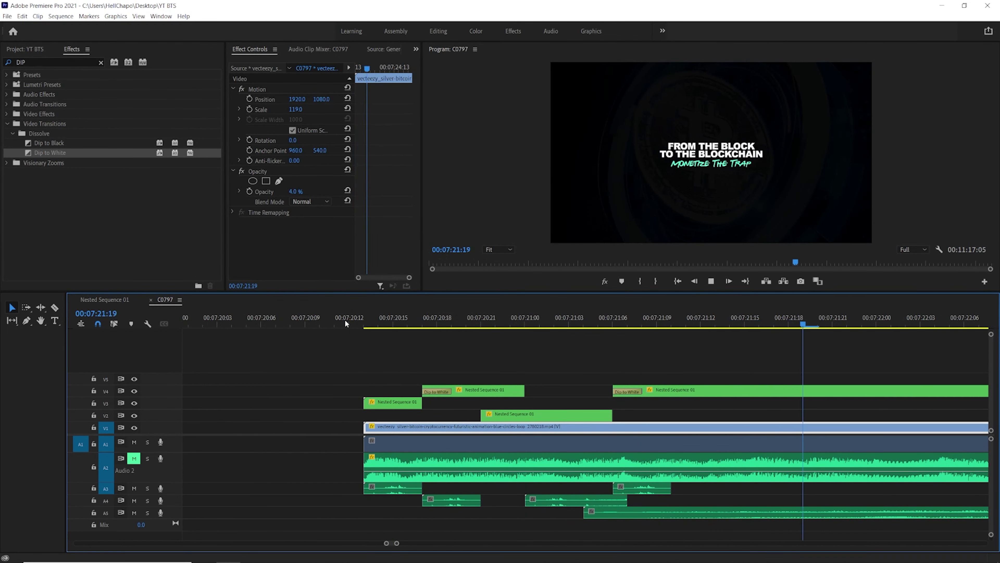
key(space)
scroll(353, 328, down, 5)
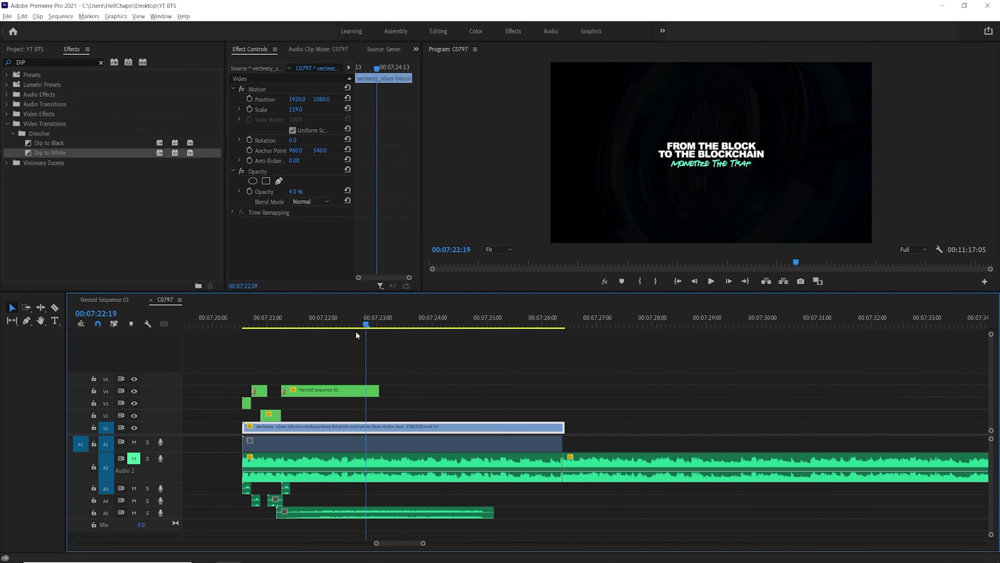
drag(303, 323, 363, 341)
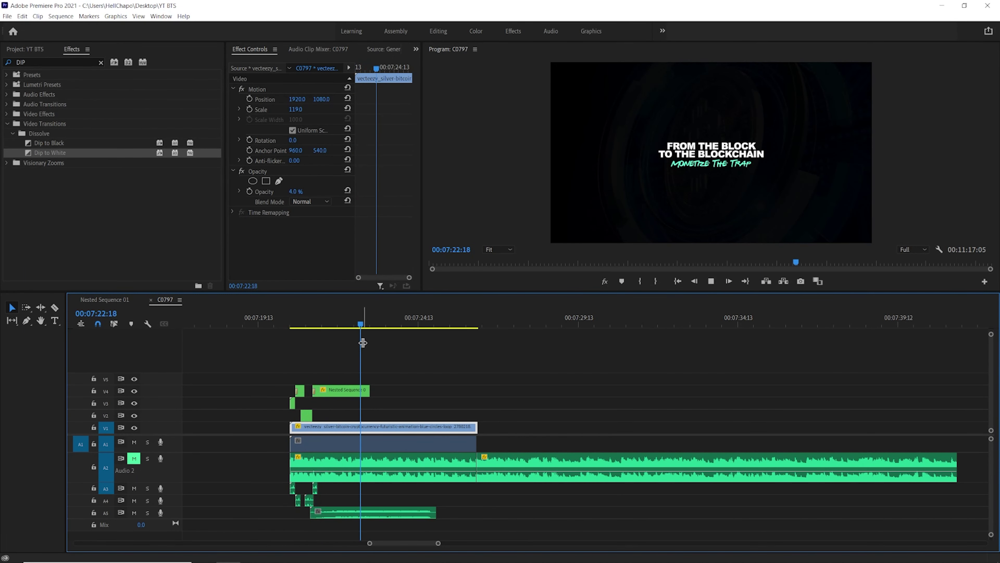
key(space)
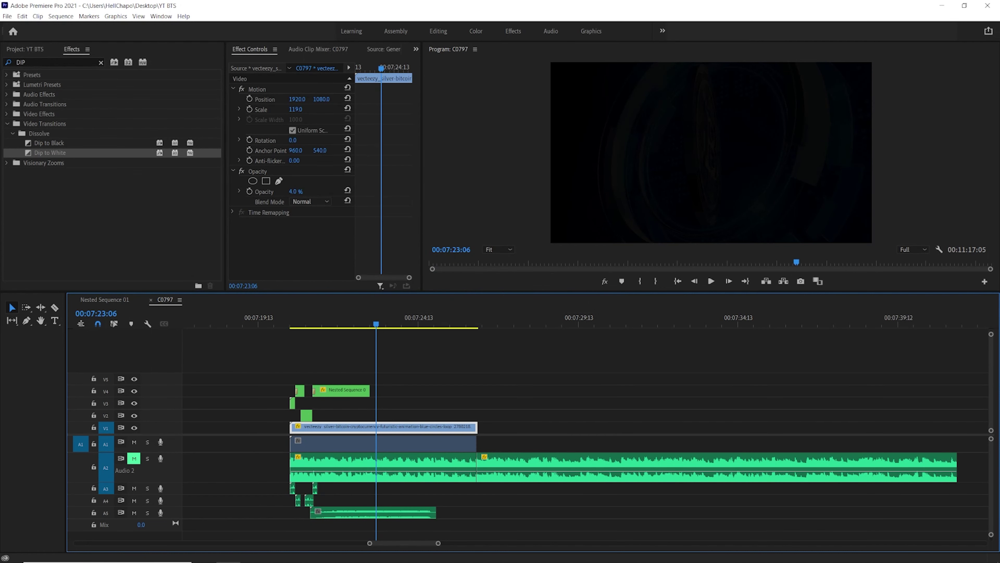
- Bring a sound effect from the 99Sounds Cinematic folder in File Explorer onto track A4 at 00:07:23:06
key(alt+Tab)
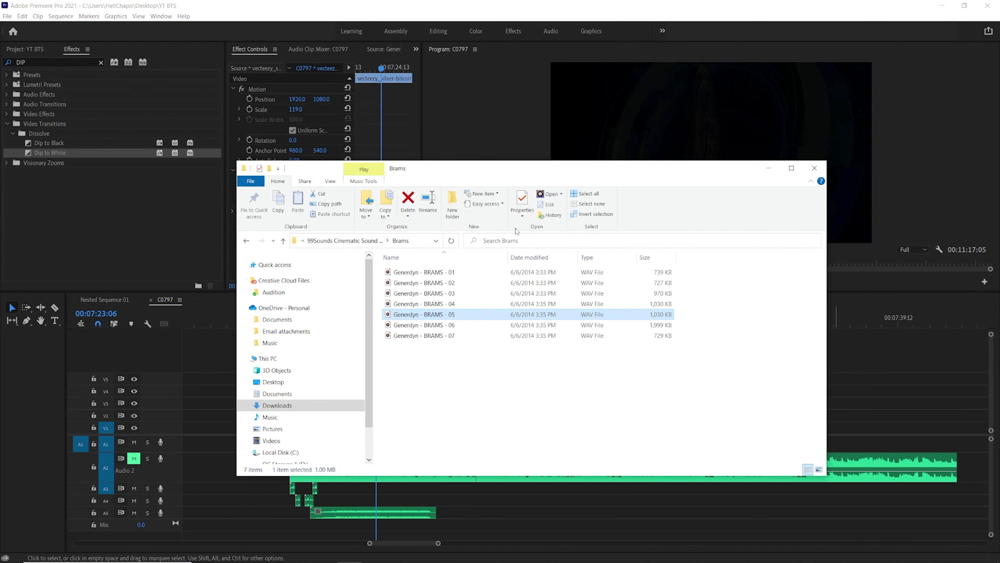
drag(538, 177, 573, 196)
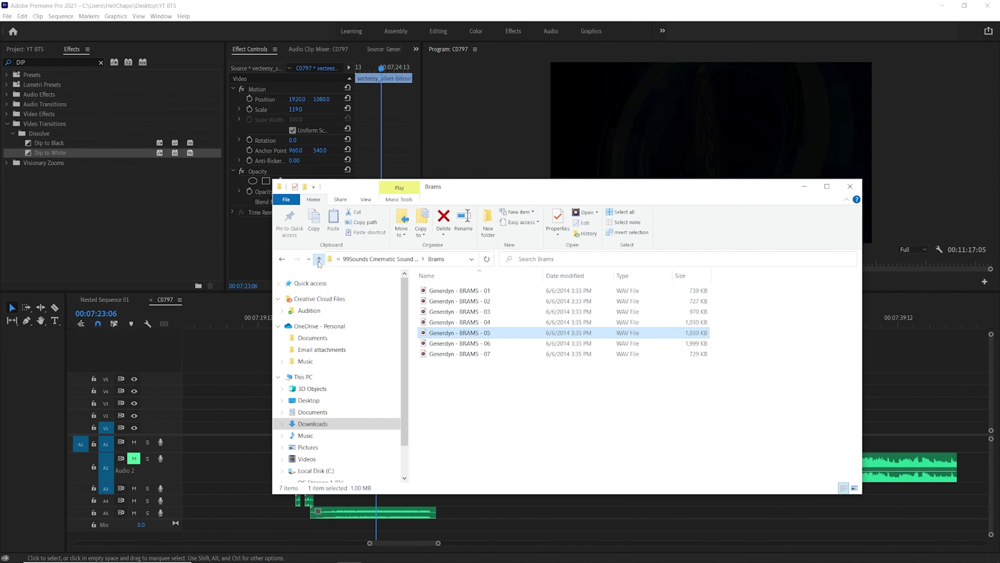
click(319, 259)
drag(457, 187, 999, 189)
key(ctrl+s)
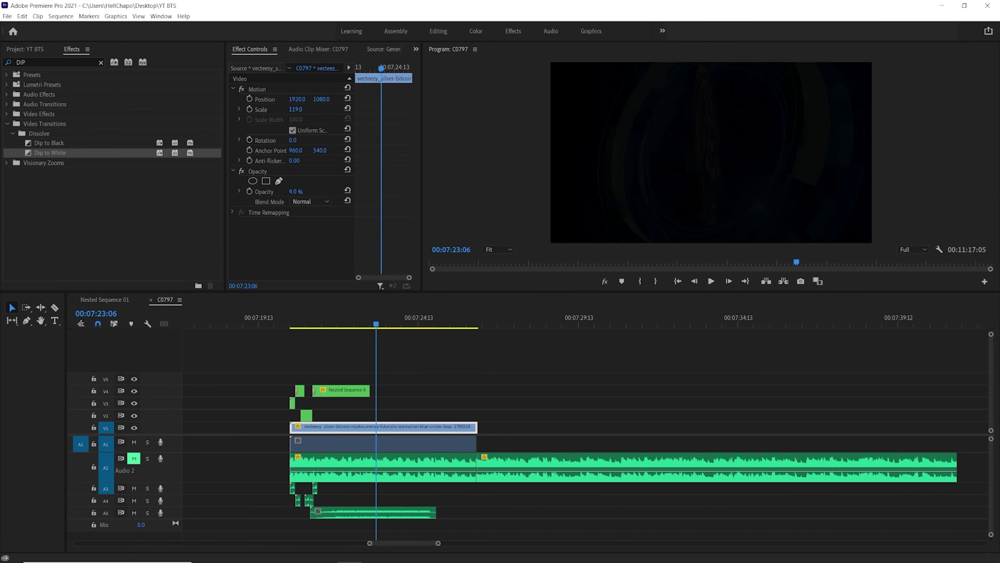
drag(801, 148, 999, 150)
drag(719, 390, 377, 498)
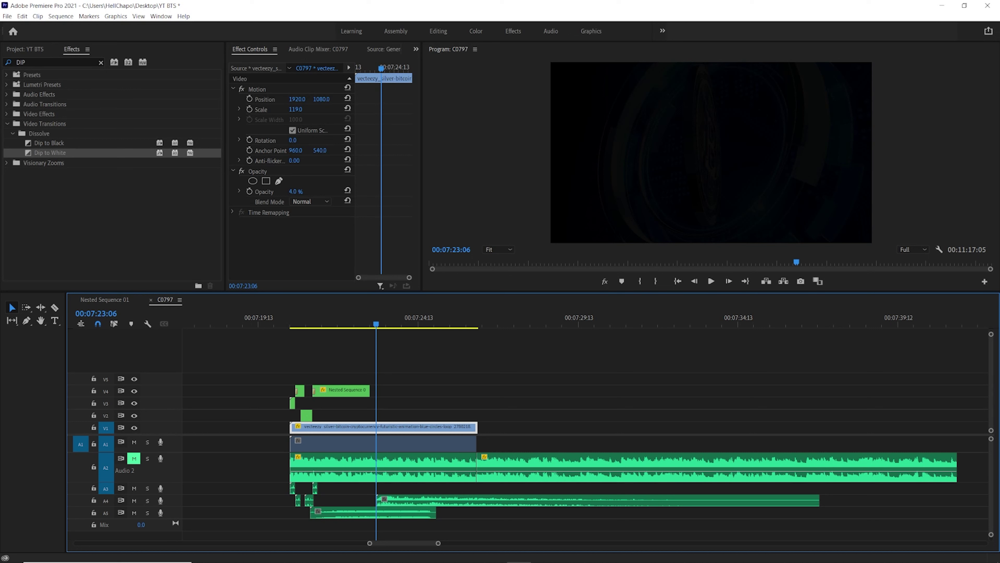
drag(669, 369, 189, 253)
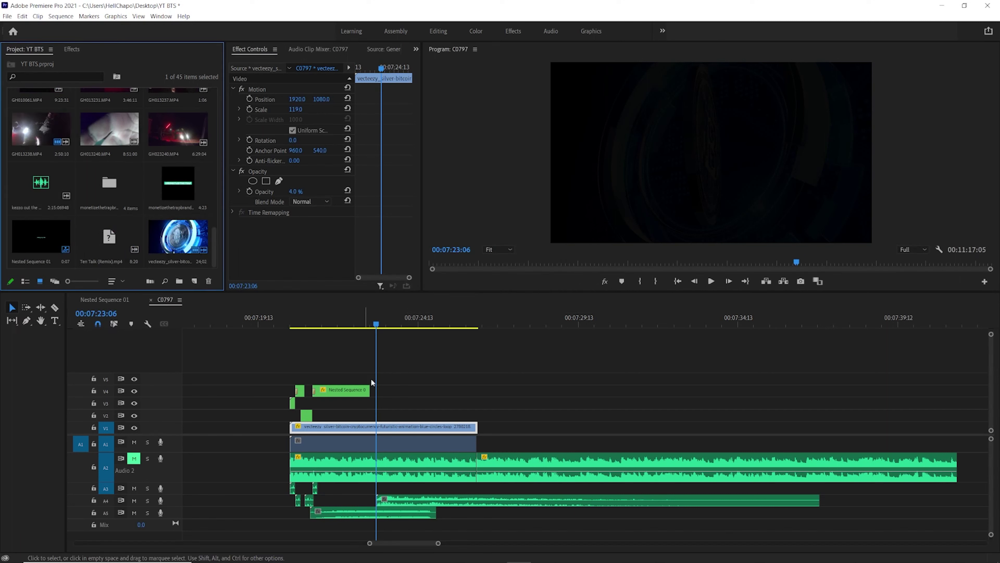
- Turn off timeline snapping and move the long sound effect on A4 to start at about 00:07:24:20
click(339, 321)
key(space)
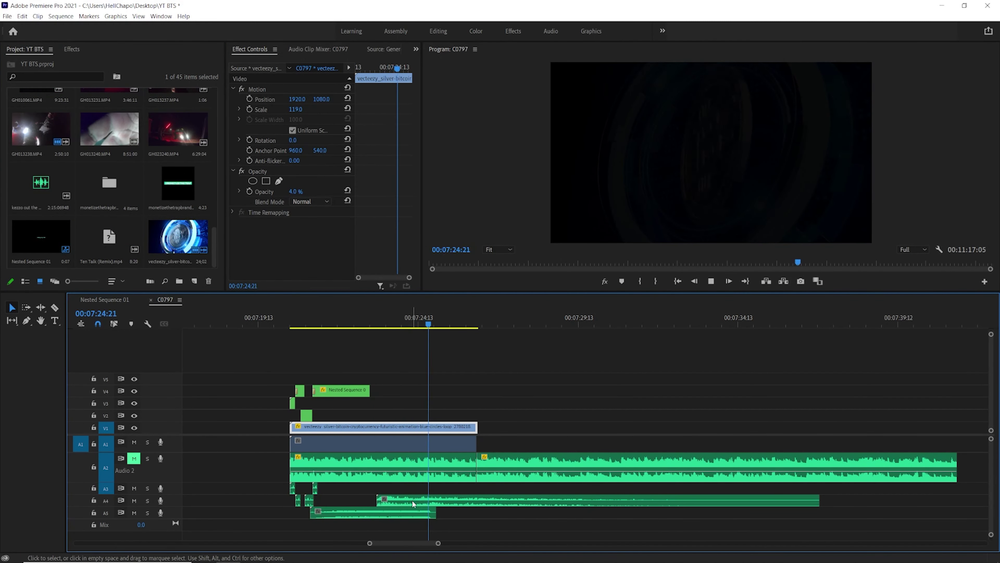
drag(413, 503, 460, 498)
key(s)
click(412, 316)
- Play the overlap between the A5 sound and the moved A4 sound effect, and save the project
scroll(430, 433, up, 3)
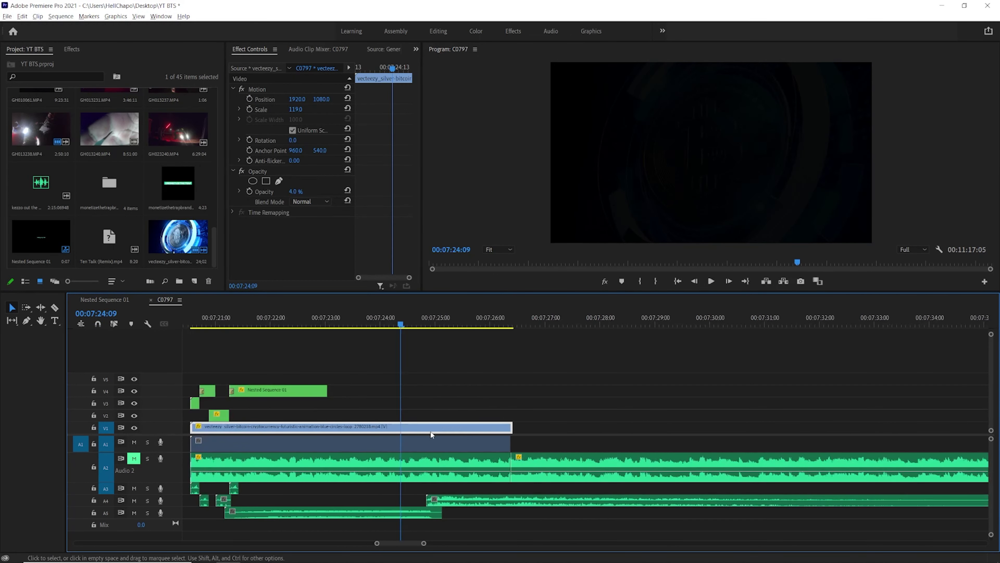
scroll(430, 431, up, 3)
key(space)
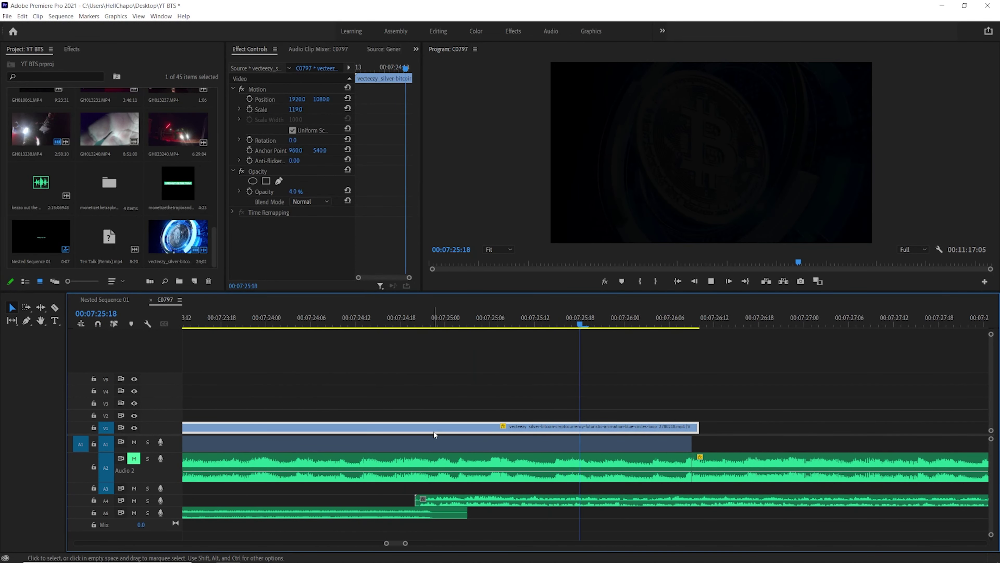
key(space)
key(ctrl+s)
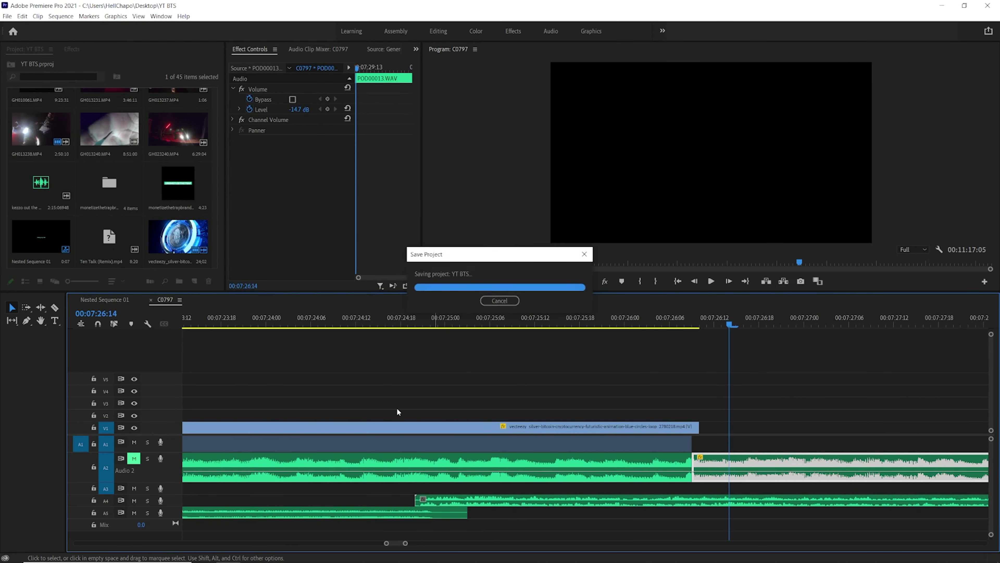
- Play back the title intro from its start to check the timing of the titles and sound effects
scroll(393, 409, down, 6)
click(387, 319)
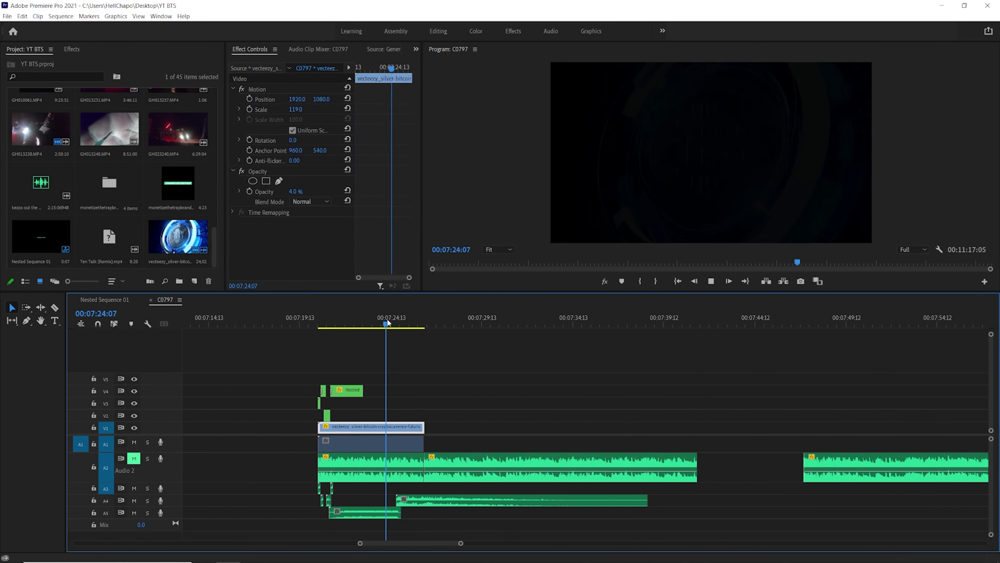
key(space)
click(342, 319)
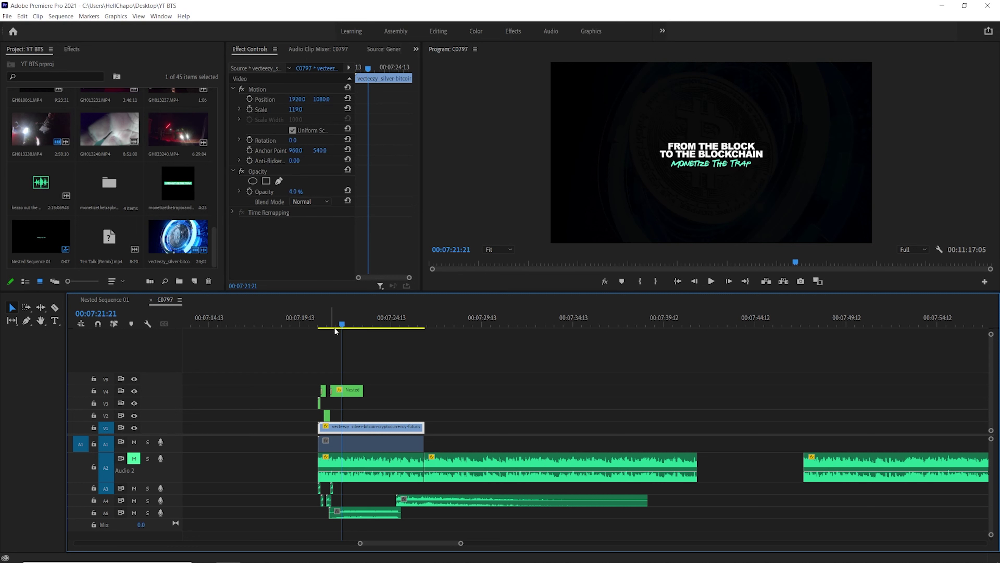
click(320, 325)
key(space)
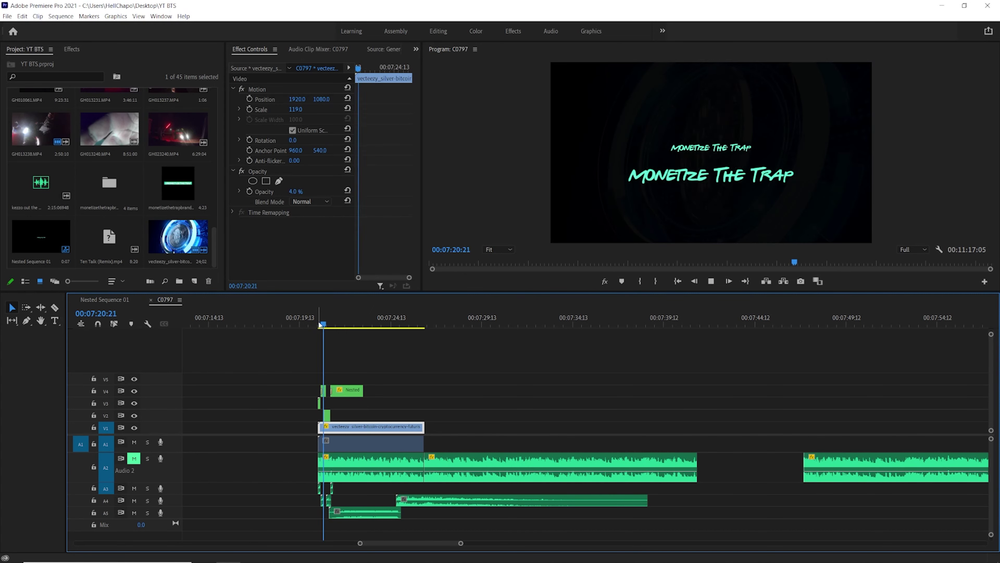
drag(320, 324, 335, 322)
key(space)
key(space)
key(ctrl+s)
key(space)
click(318, 323)
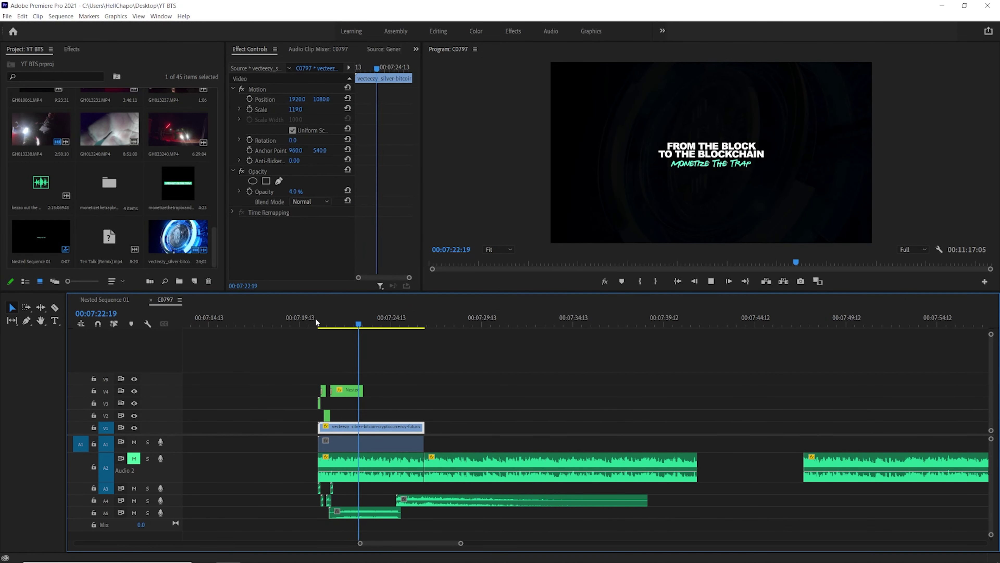
- Replay the intro and the section after the last title, up to the end of the bitcoin clip
click(317, 323)
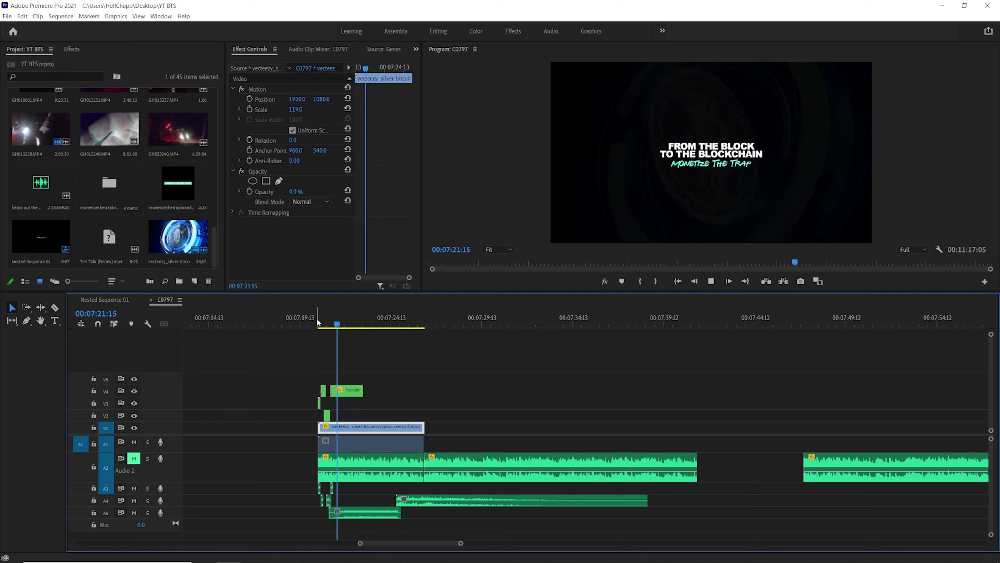
click(383, 324)
key(space)
click(368, 326)
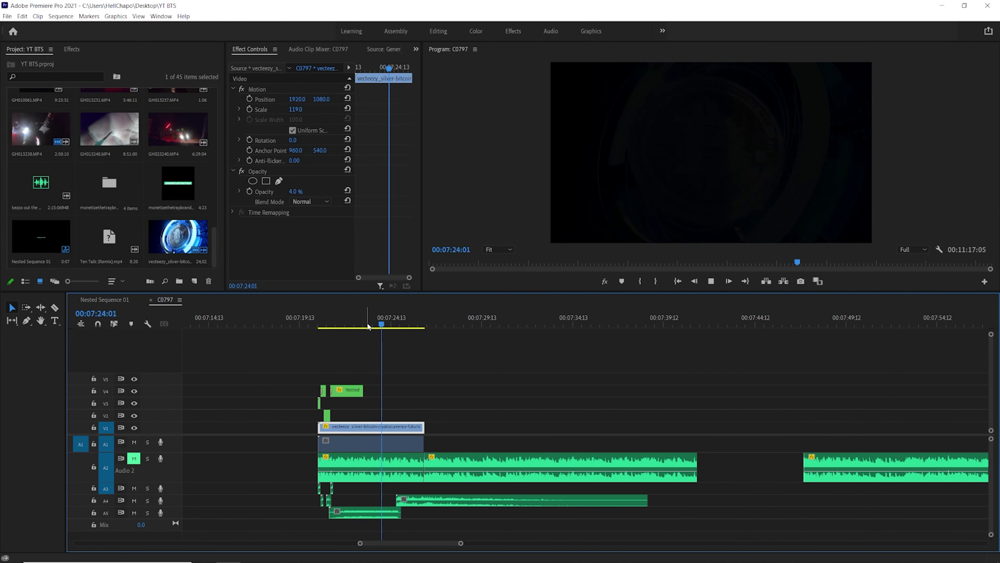
key(space)
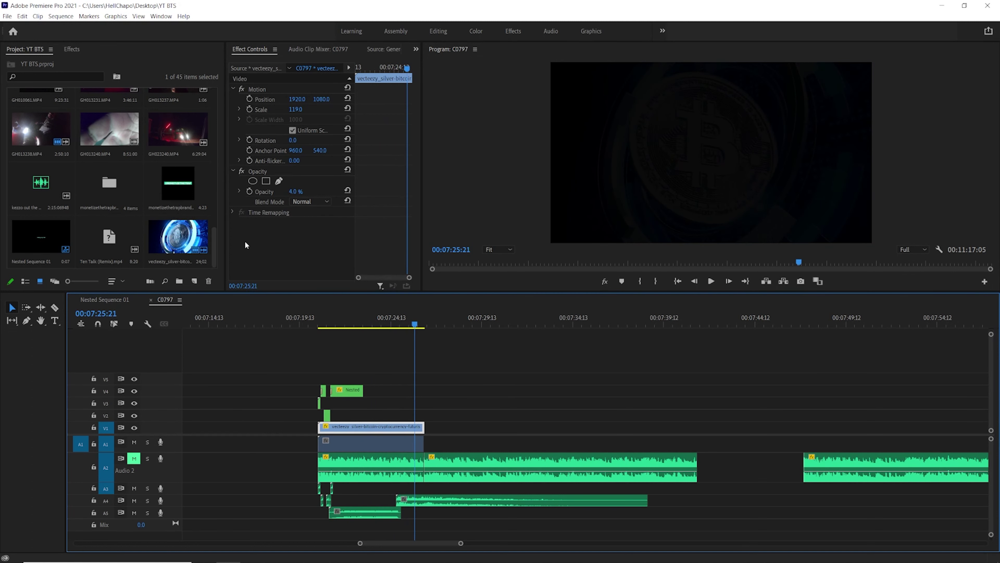
- Preview project media and place monetizethetrapbranding2.jpg on V2, aligned with the start of the long A4 sound effect
double_click(173, 130)
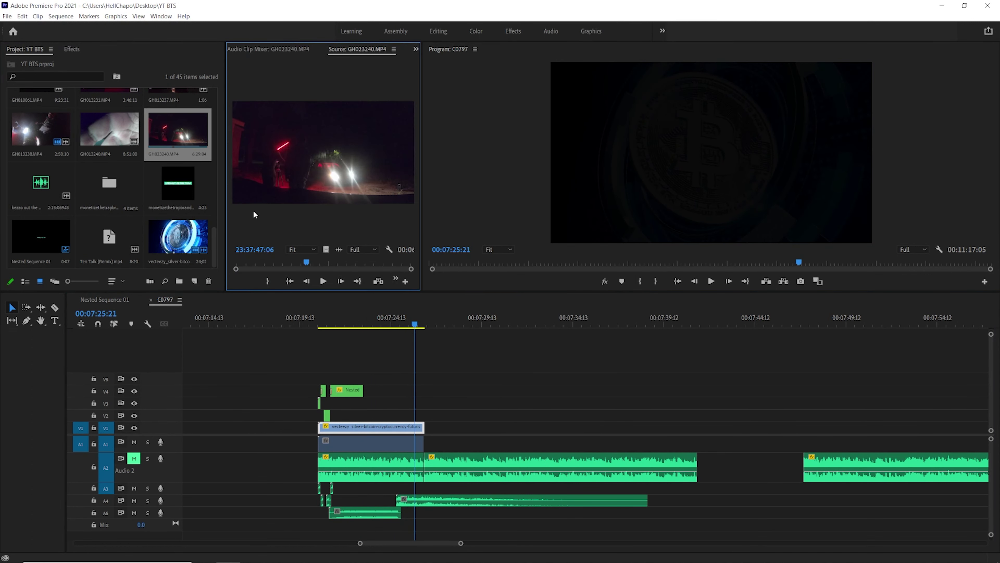
double_click(32, 182)
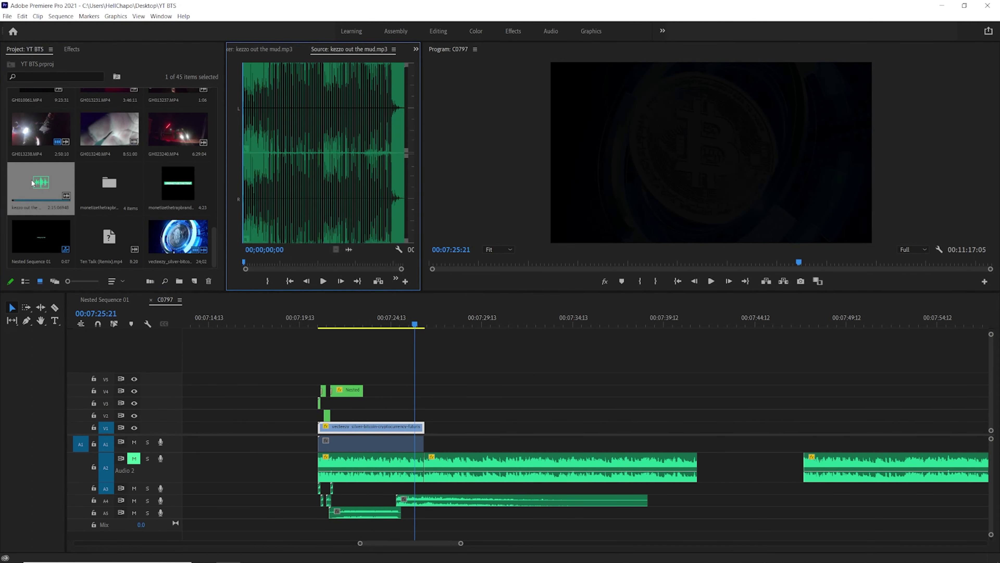
double_click(166, 196)
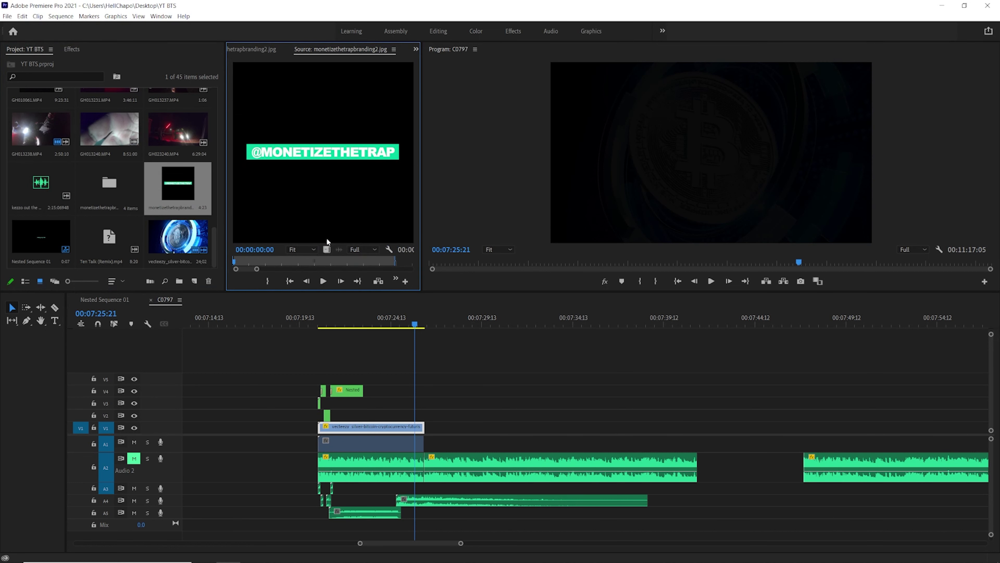
drag(418, 368, 393, 416)
click(391, 316)
key(space)
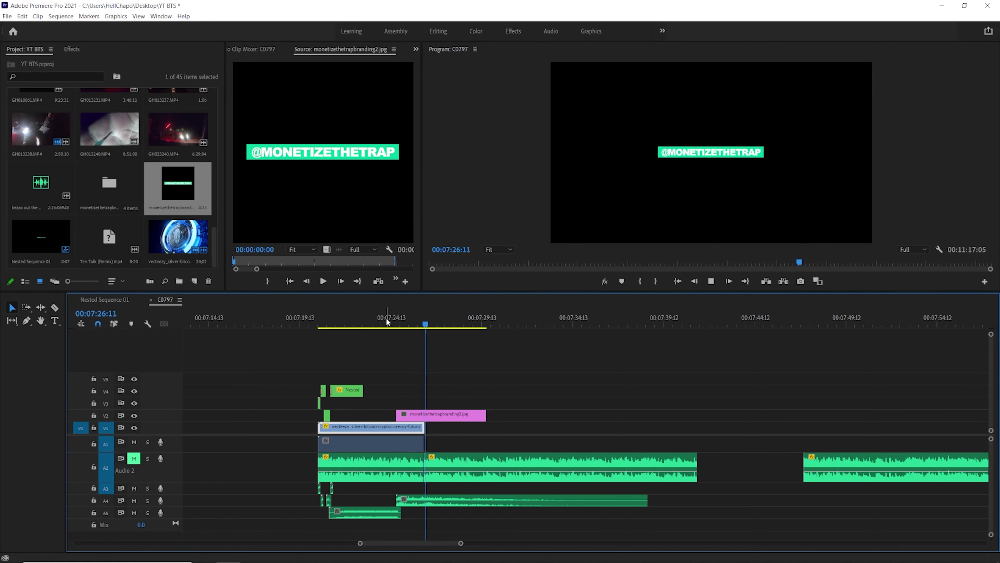
click(390, 323)
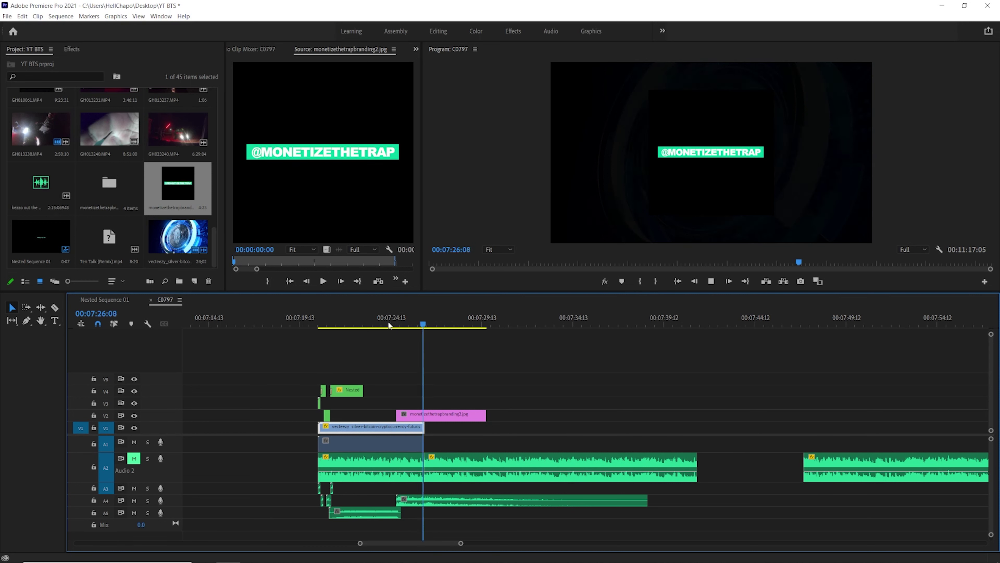
click(399, 324)
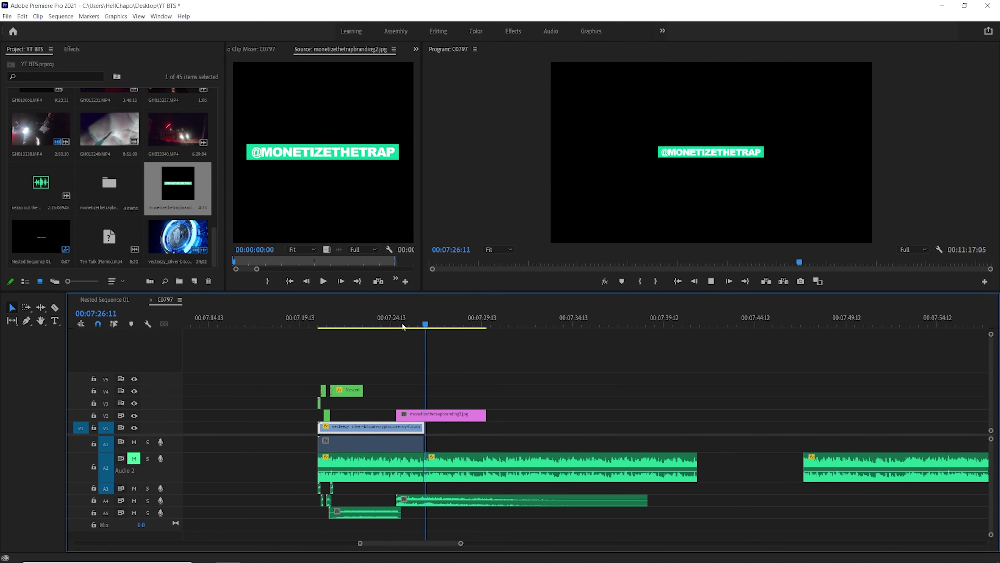
click(390, 317)
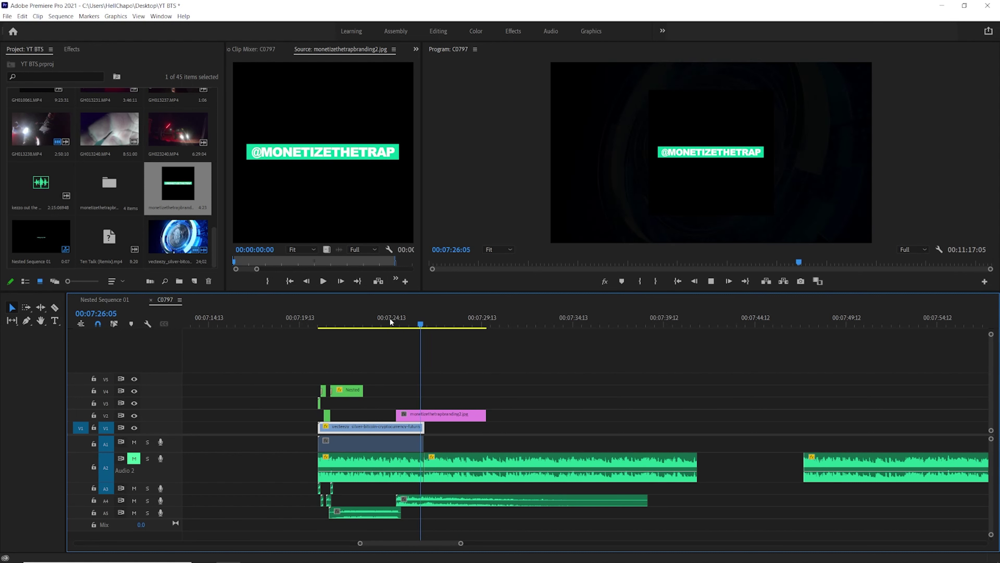
drag(431, 323, 423, 331)
key(space)
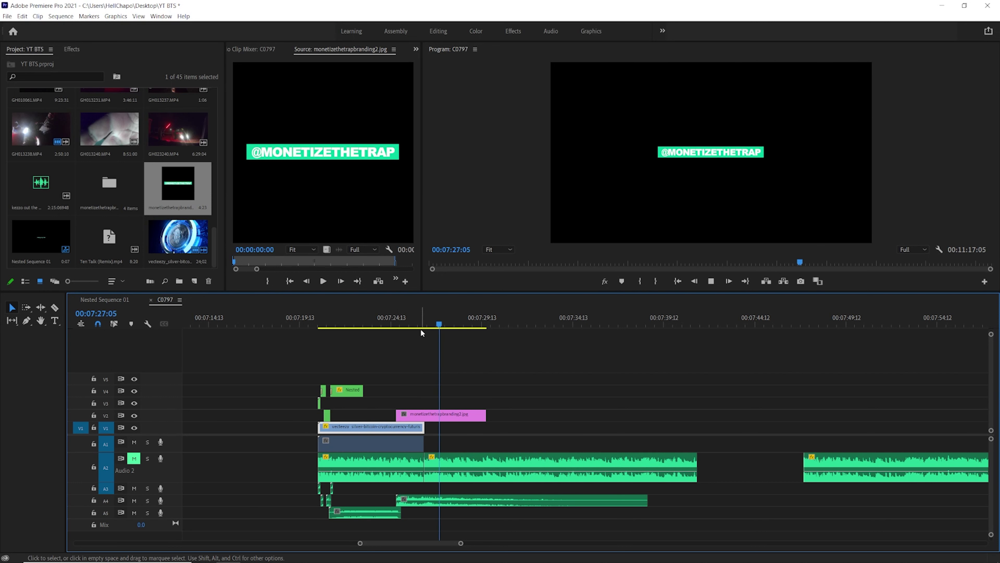
click(424, 315)
drag(391, 314, 314, 315)
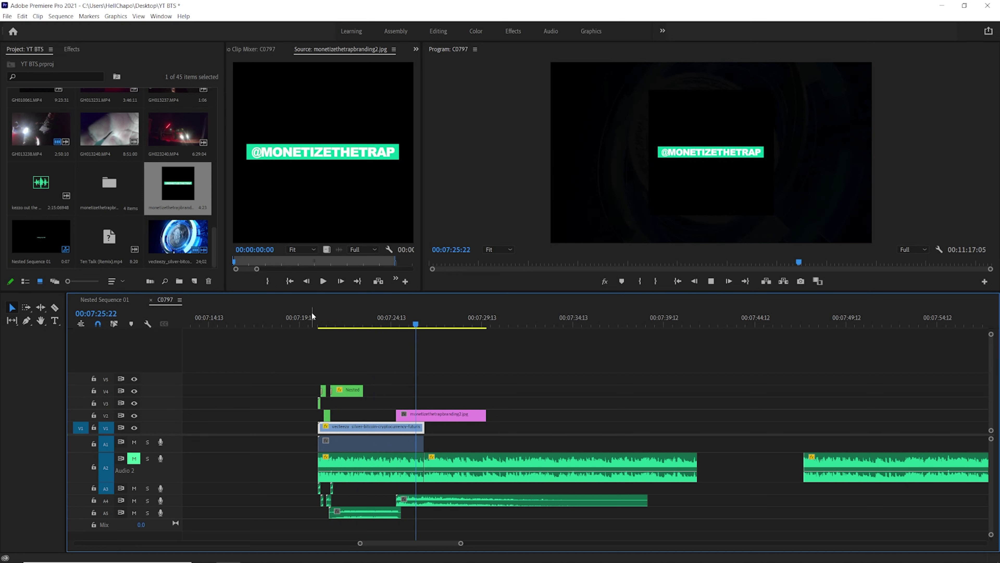
scroll(95, 179, up, 5)
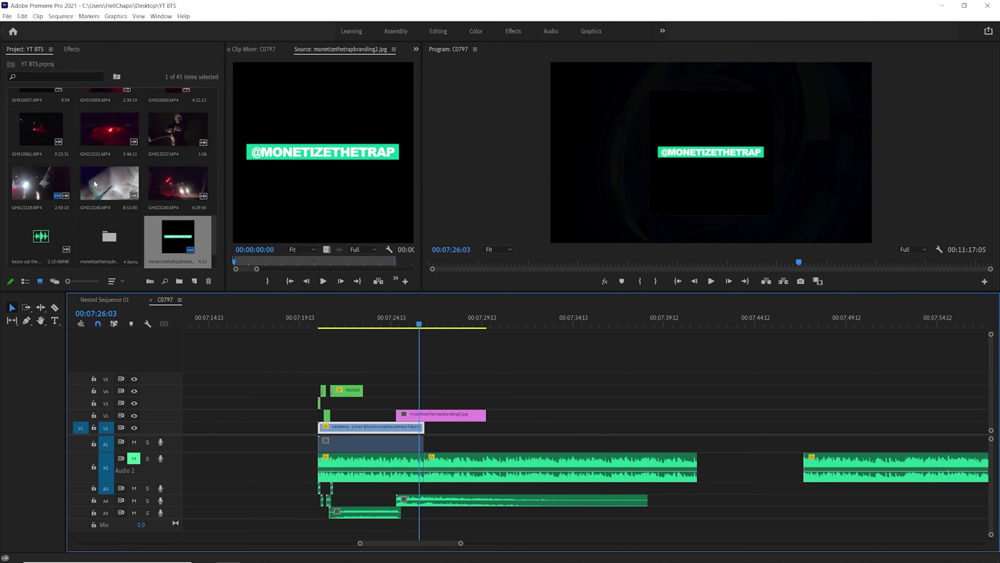
scroll(97, 180, down, 5)
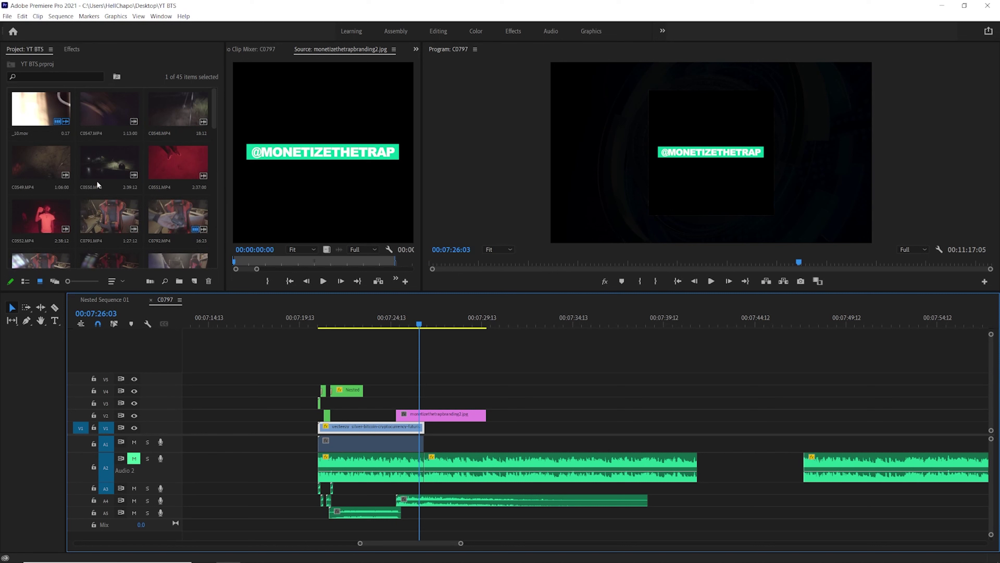
scroll(96, 180, down, 3)
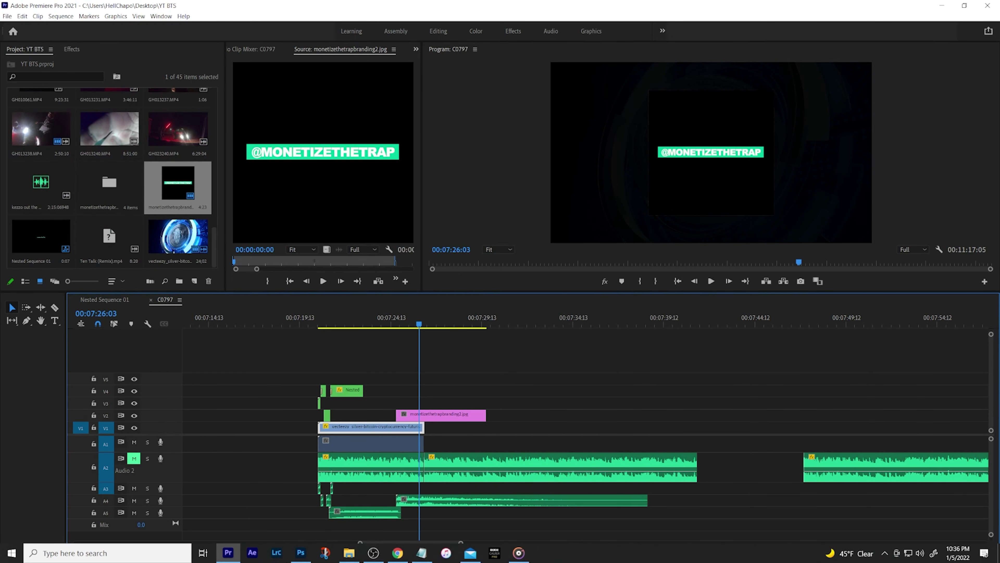
click(300, 552)
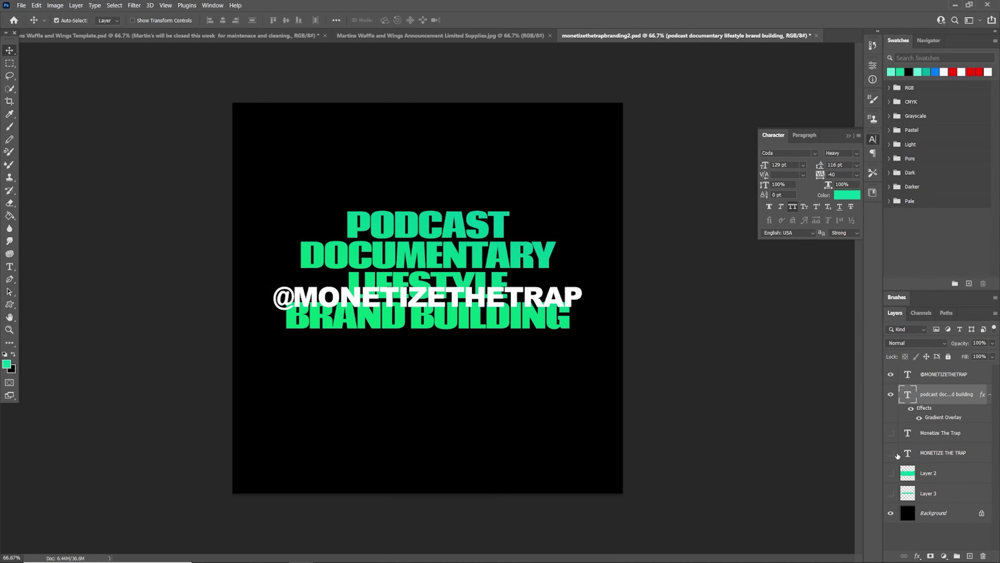
click(890, 374)
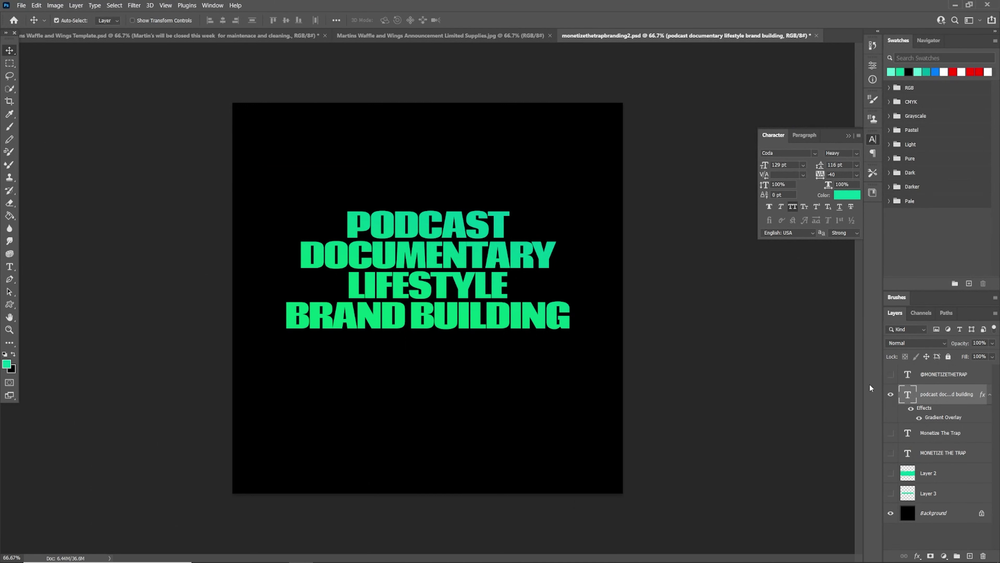
- Center the "podcast documentary lifestyle brand building" text horizontally and vertically on the canvas
mouse_move(477, 331)
mouse_down()
mouse_move(481, 368)
mouse_move(470, 344)
mouse_up()
key(ctrl+a)
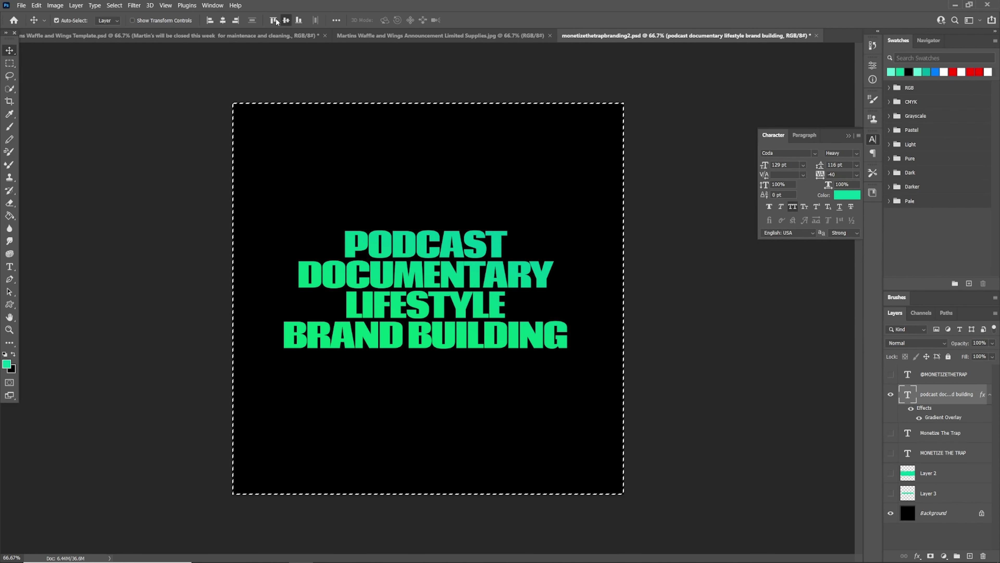
click(223, 20)
key(ctrl+d)
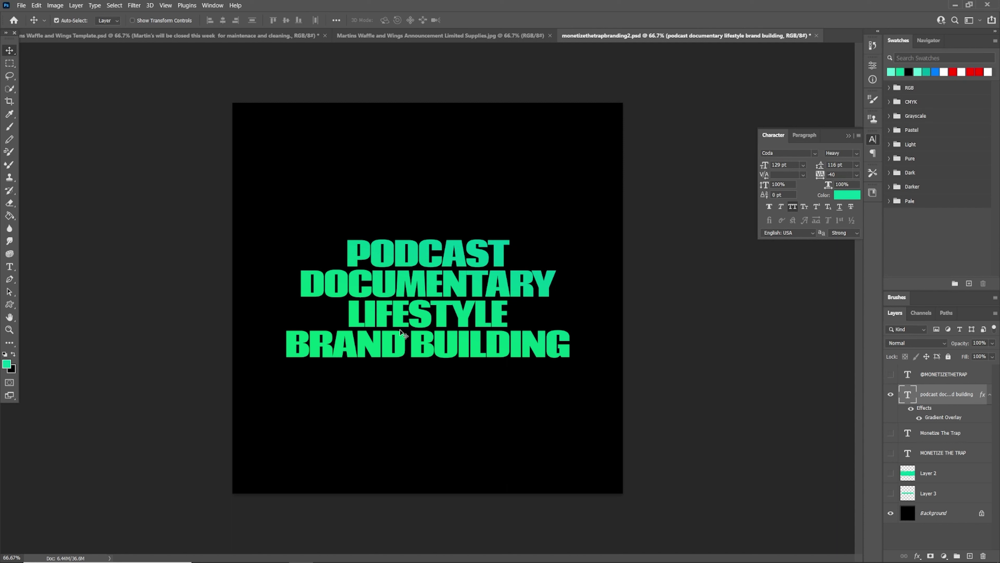
- Hide the Background layer and save the document to the Desktop as monetizethetrapbranding23.psd
click(892, 514)
click(21, 5)
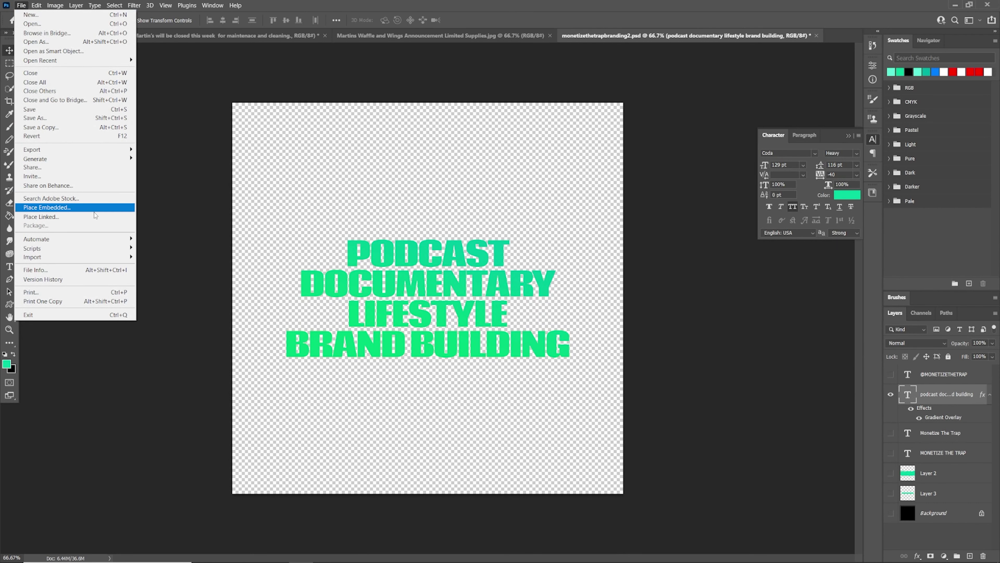
mouse_move(122, 148)
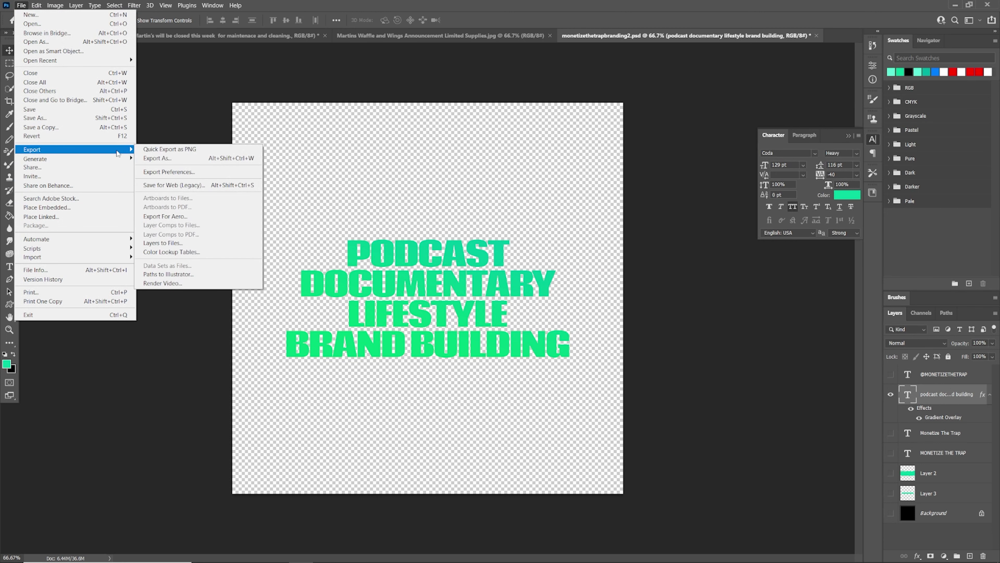
click(47, 118)
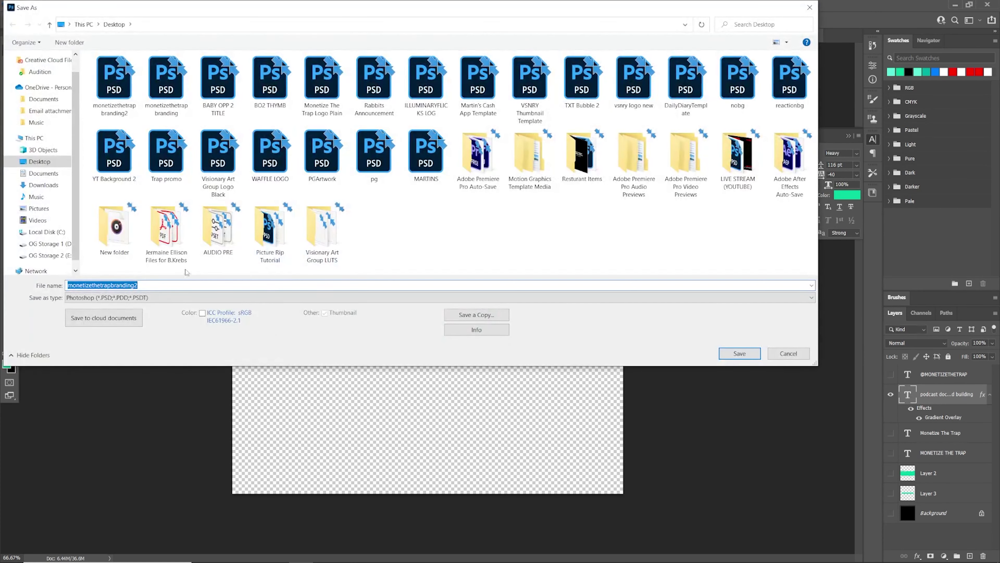
text(3)
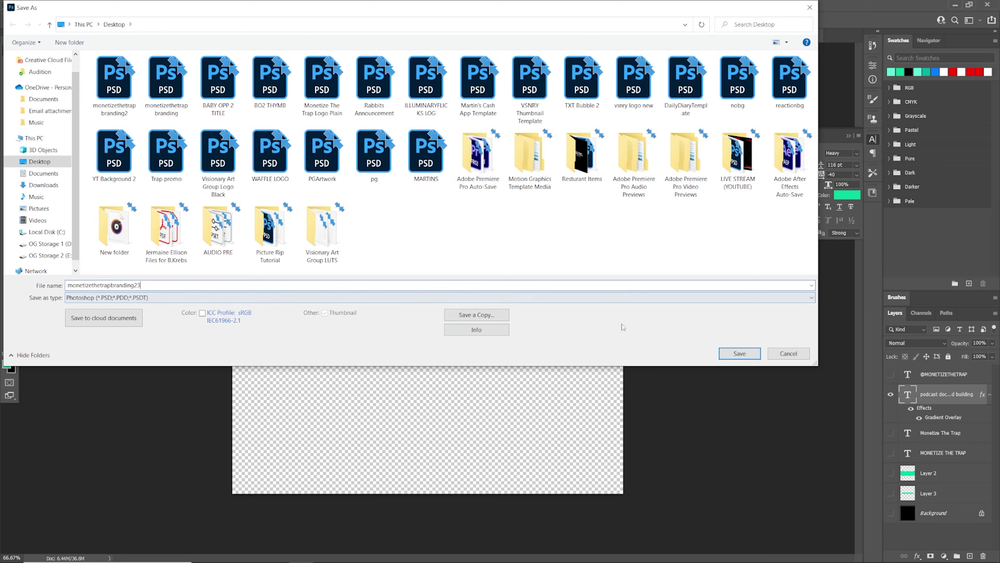
click(739, 353)
click(513, 129)
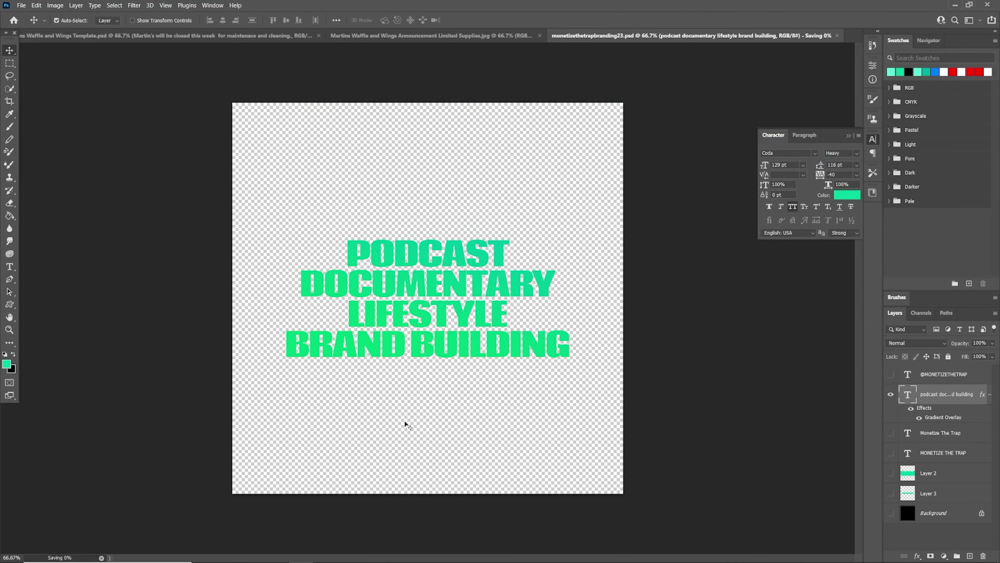
- Switch to Premiere Pro and import monetizethetrapbranding23.psd from the Desktop with the Merge All Layers option
click(228, 553)
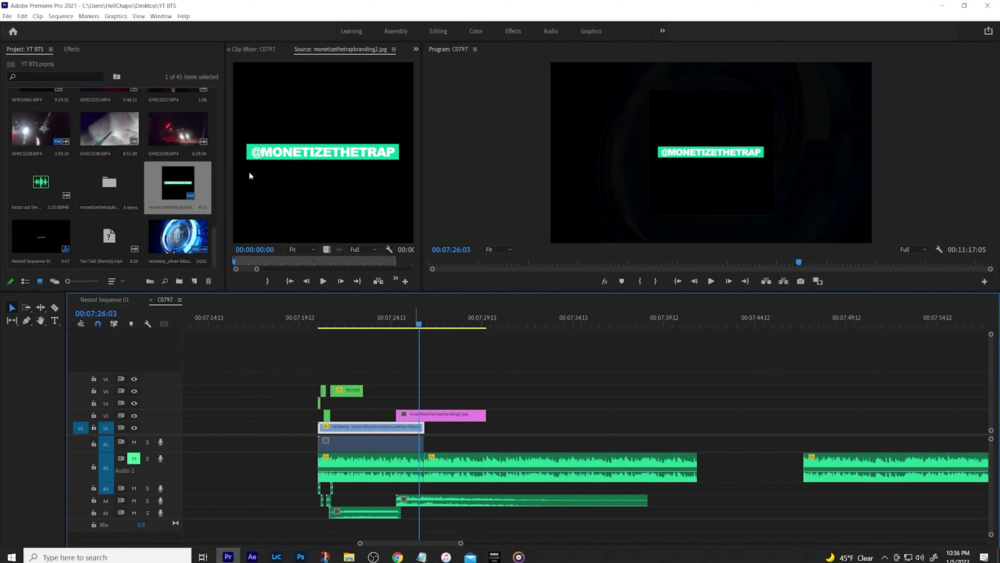
click(7, 16)
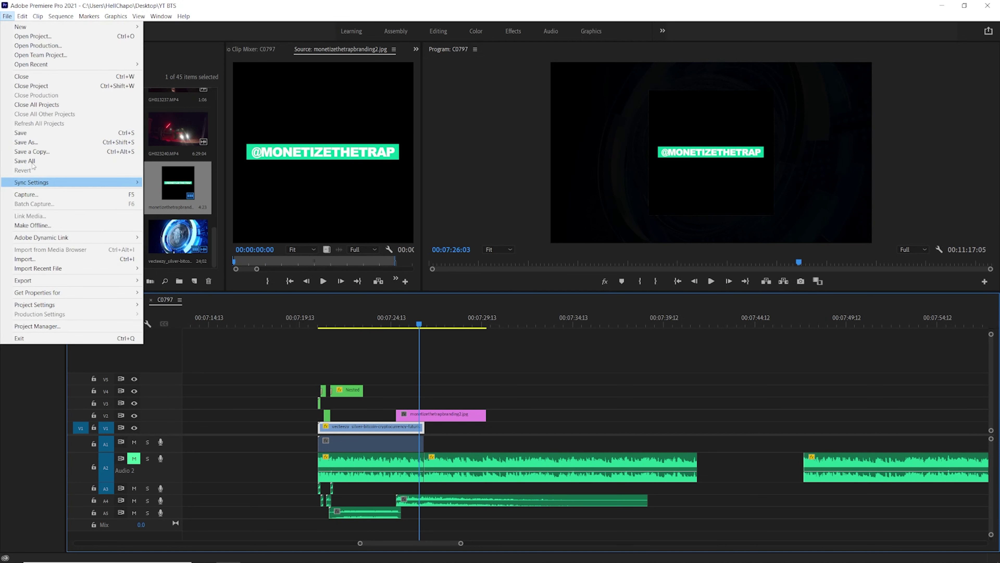
click(36, 258)
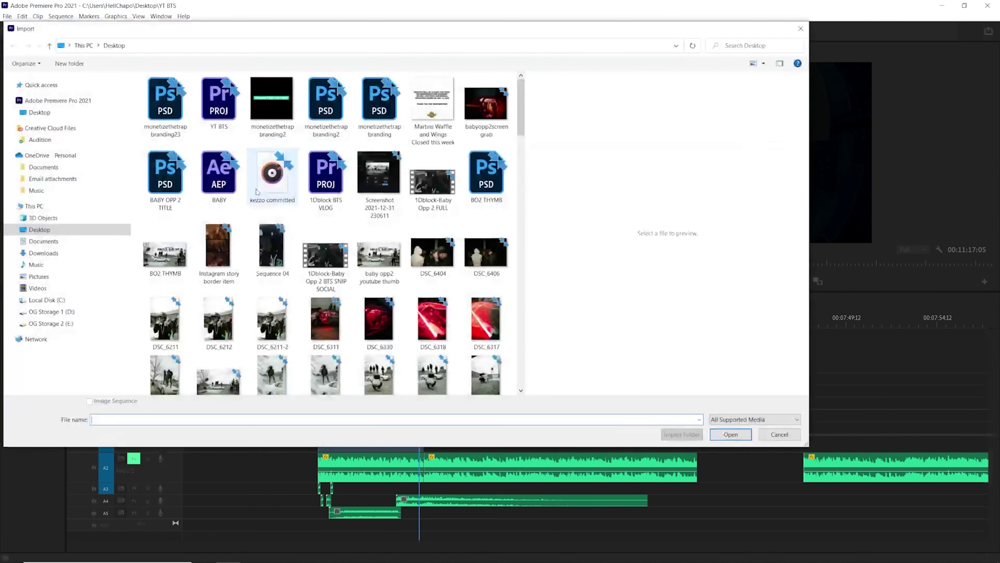
double_click(165, 100)
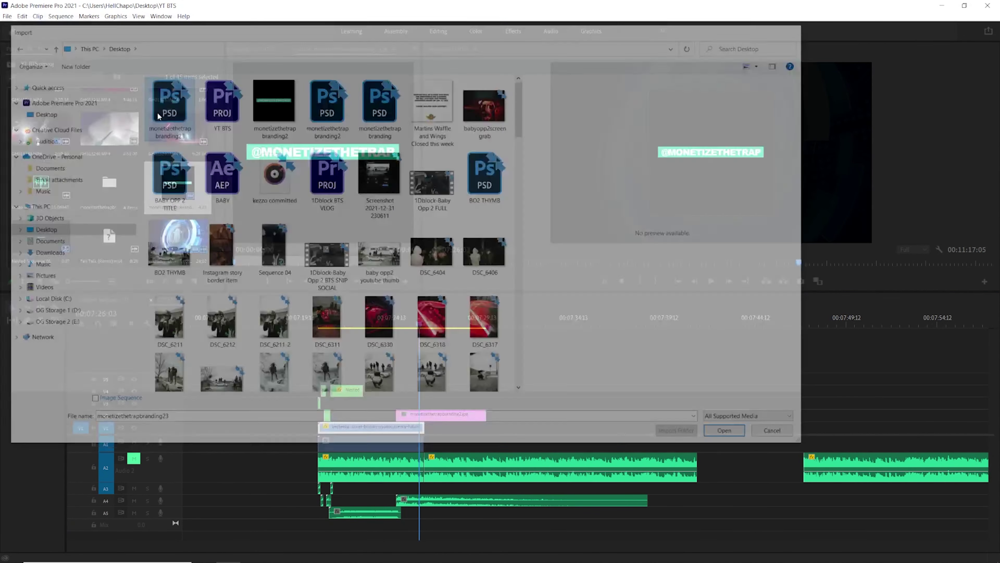
click(545, 217)
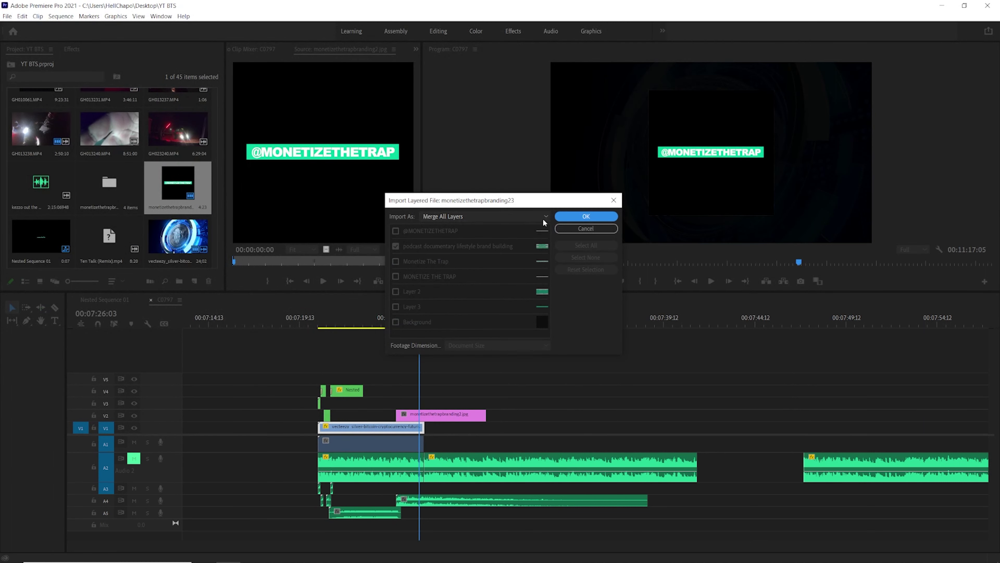
click(562, 307)
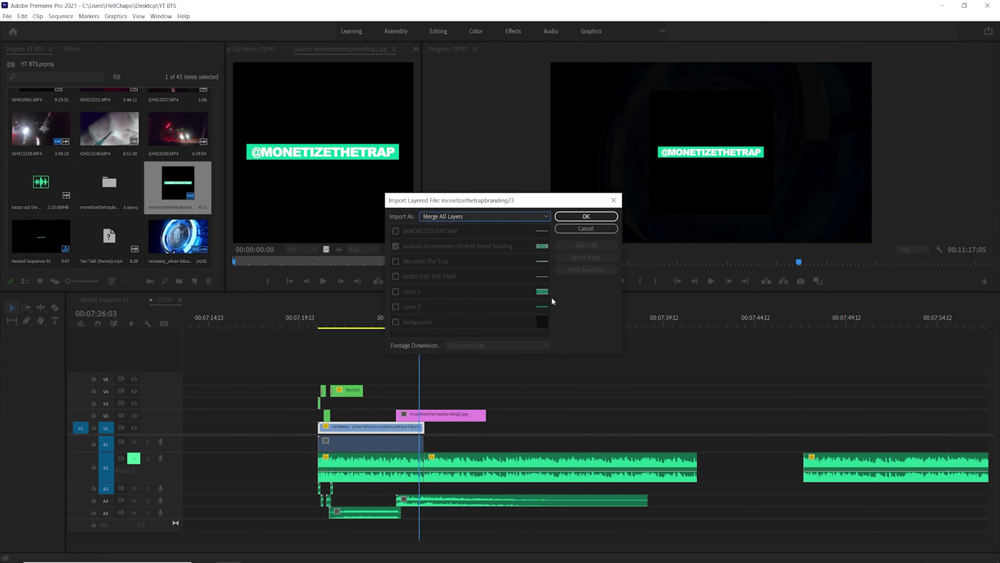
click(430, 218)
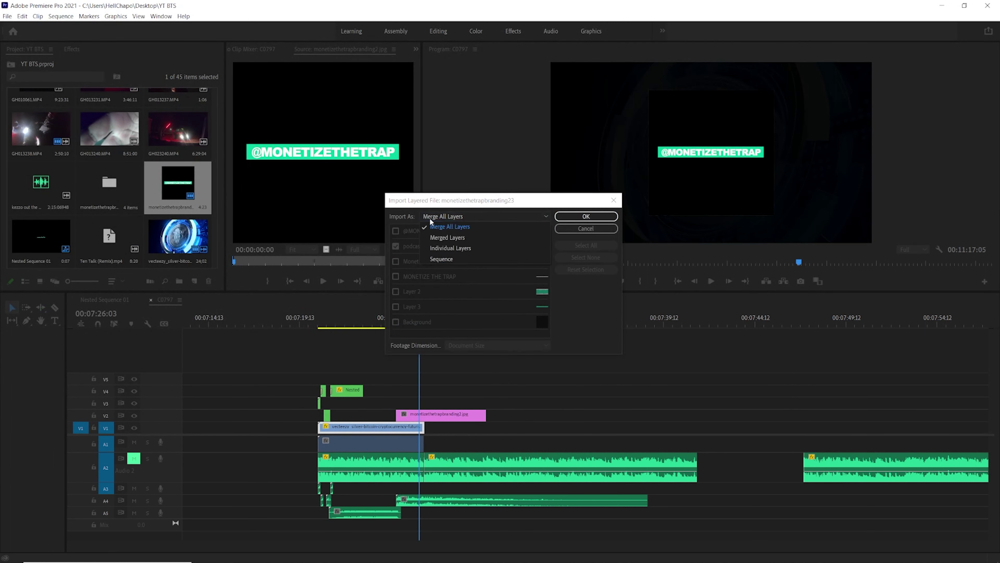
click(435, 248)
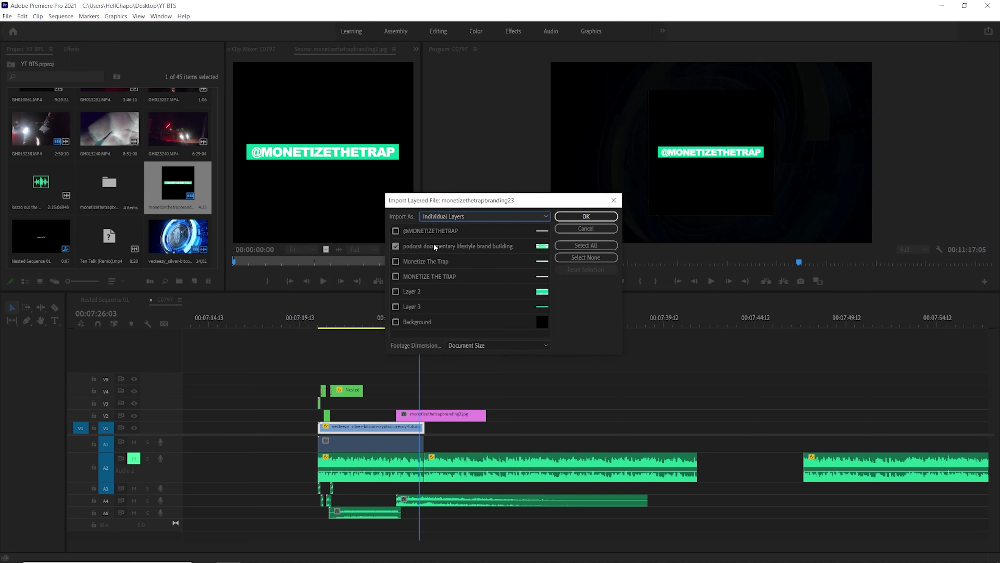
click(521, 219)
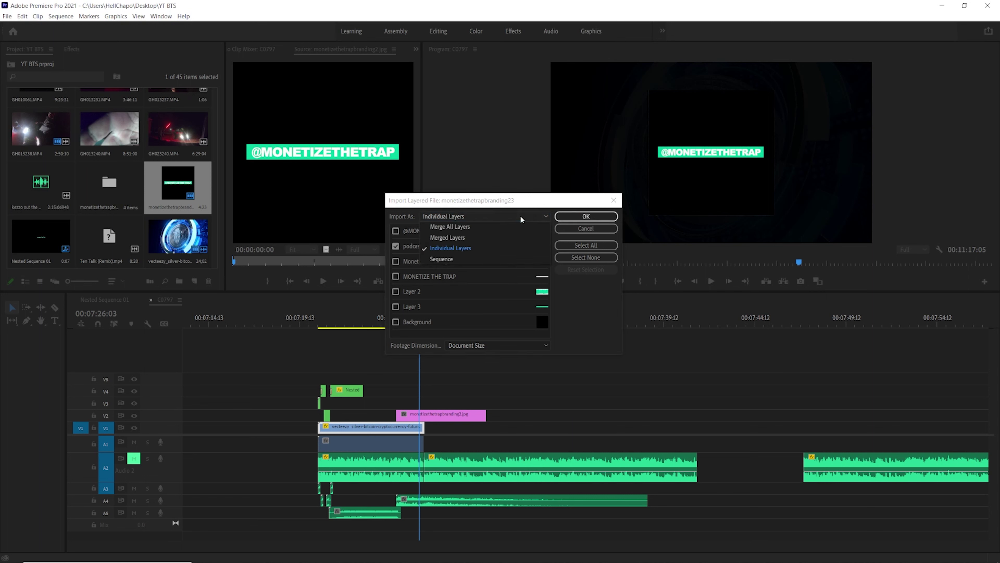
click(477, 230)
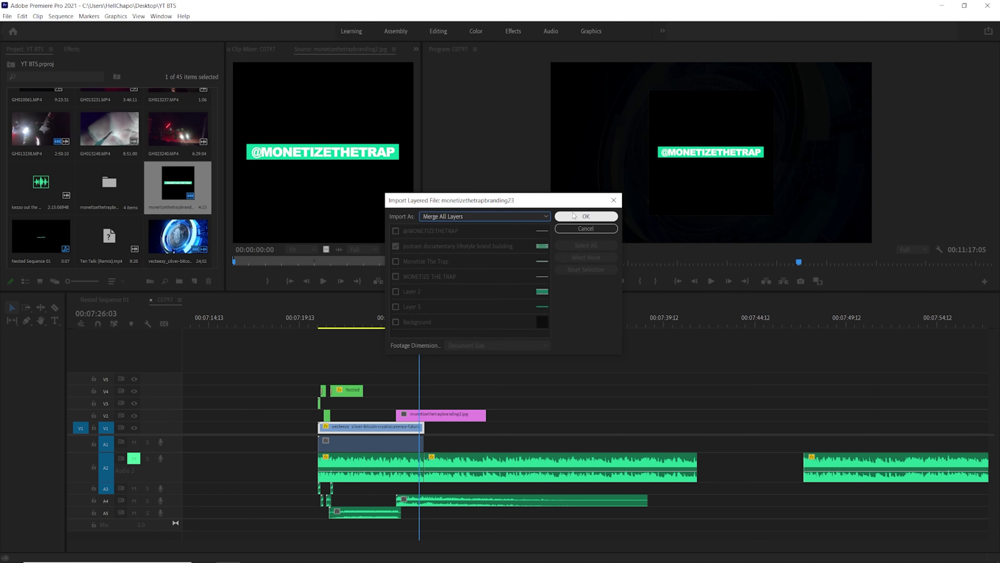
click(585, 216)
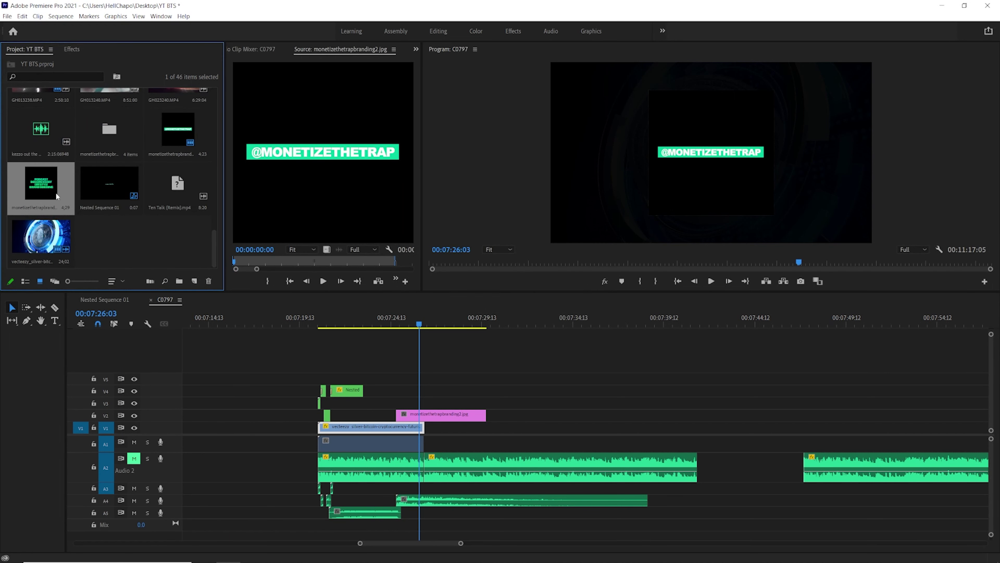
- Place monetizethetrapbranding23.psd on V3 right after the nested title and trim its end to the start of monetizethetrapbranding2.jpg
double_click(46, 193)
drag(326, 250, 363, 401)
click(355, 325)
key(space)
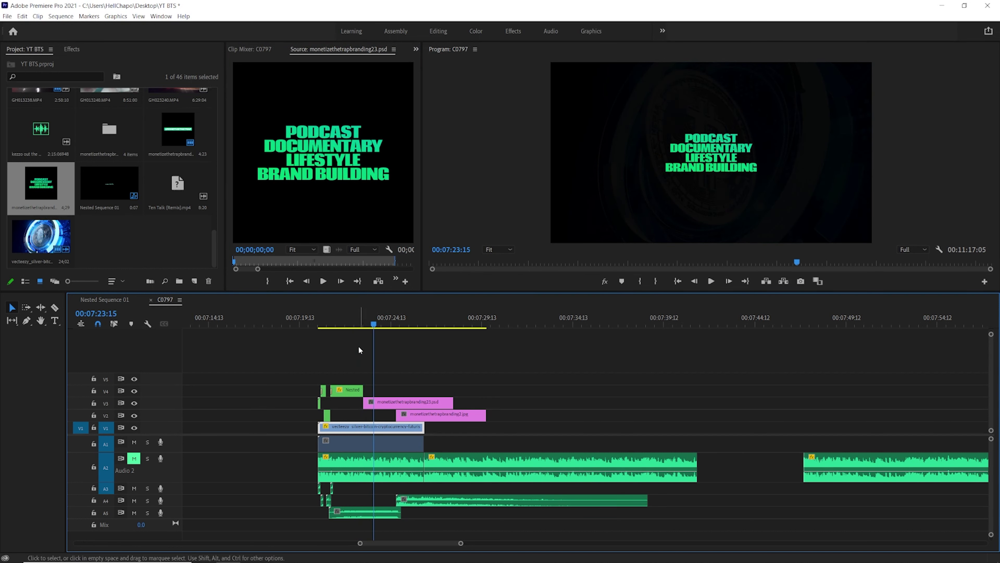
click(352, 323)
key(space)
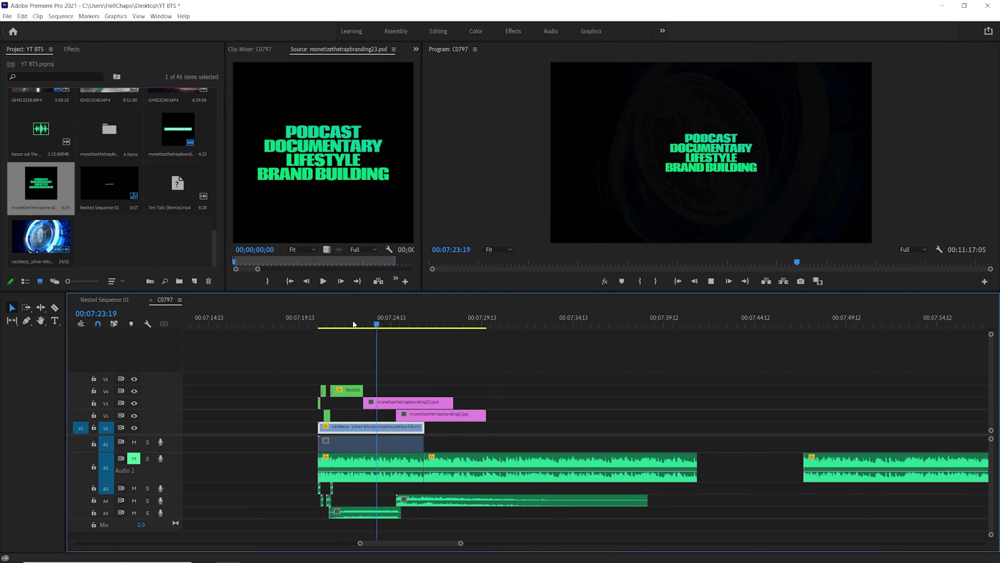
key(space)
drag(453, 402, 395, 402)
- Animate the monetizethetrapbranding23.psd clip's Scale with keyframes growing from 100 at its start to a larger size at its end
click(384, 401)
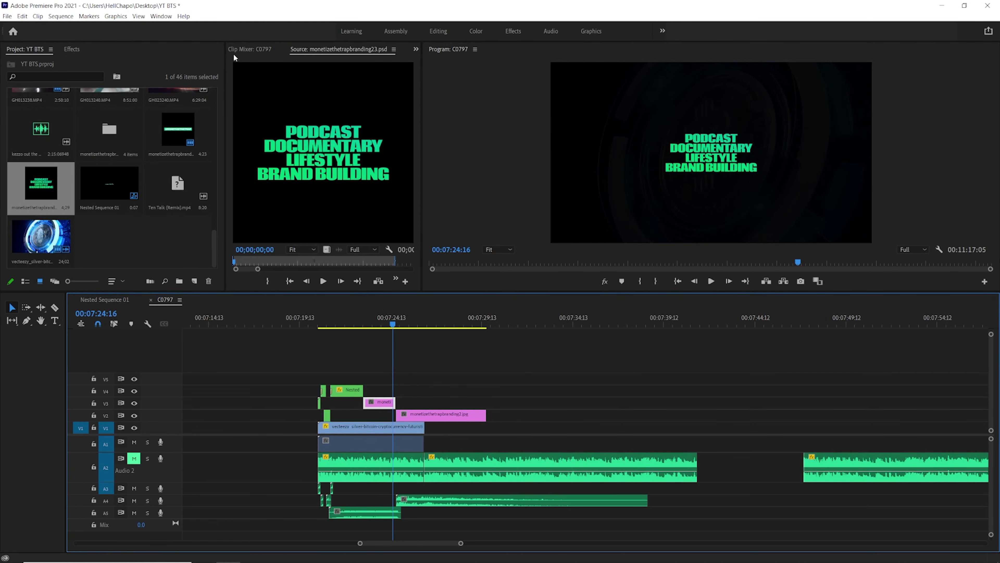
key(shift+5)
drag(381, 69, 348, 70)
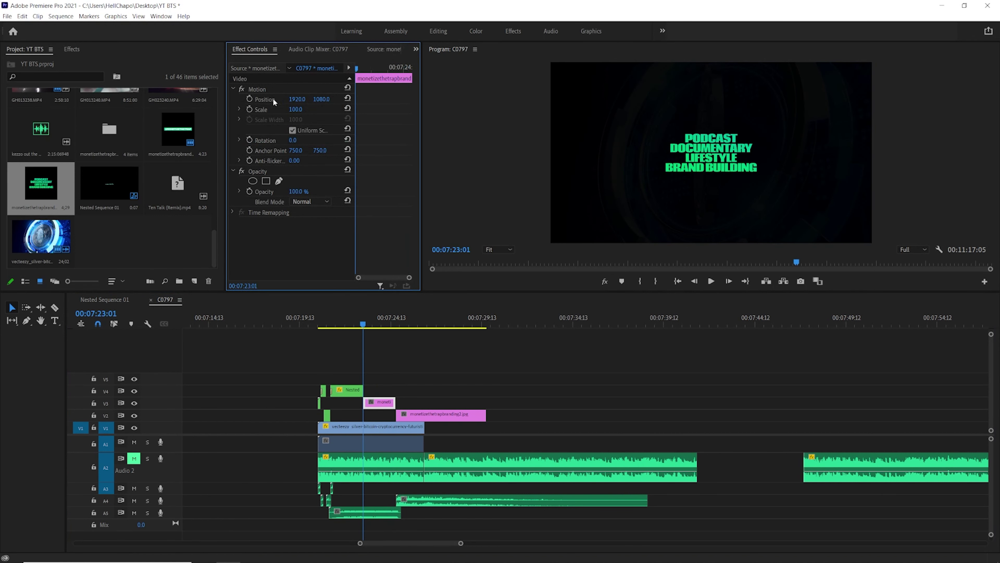
click(392, 67)
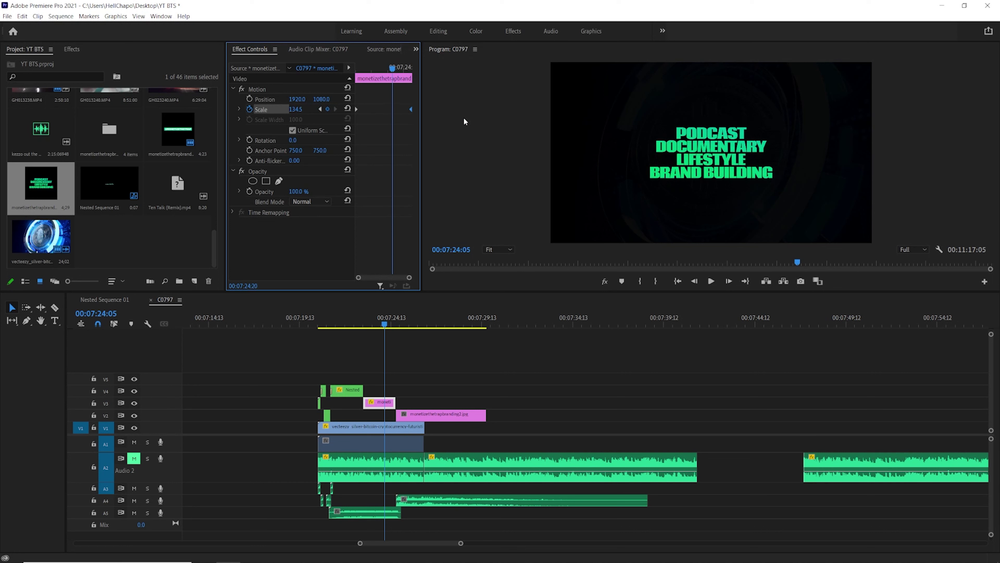
- Play the growing podcast text section and the intro repeatedly to check the timing of the titles
click(354, 326)
key(space)
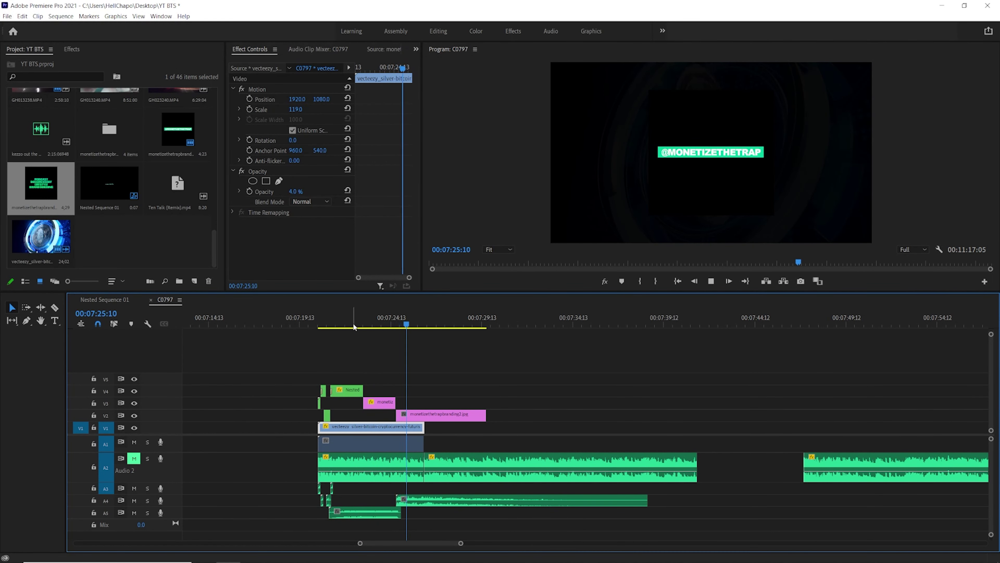
click(351, 323)
key(space)
click(348, 324)
key(space)
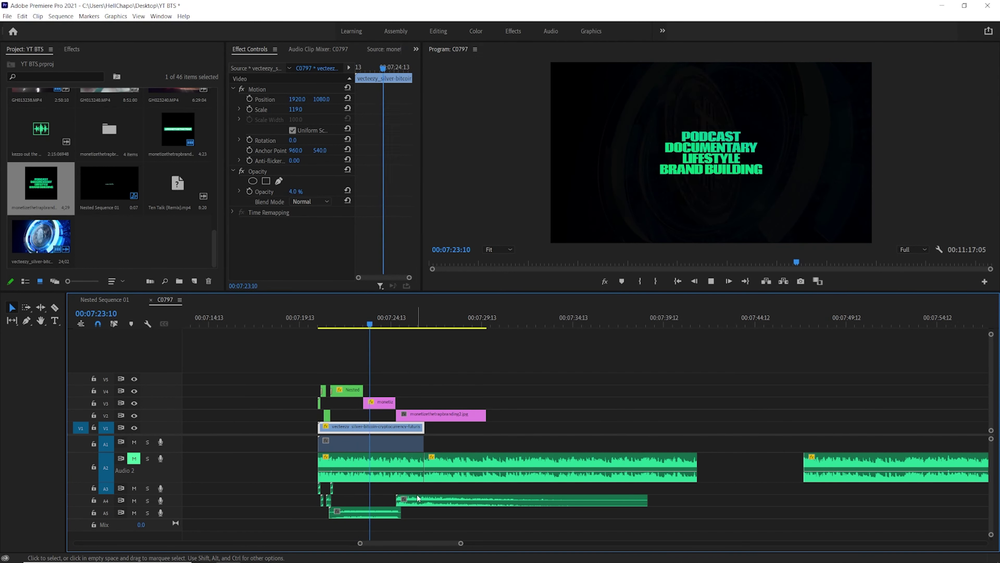
click(320, 319)
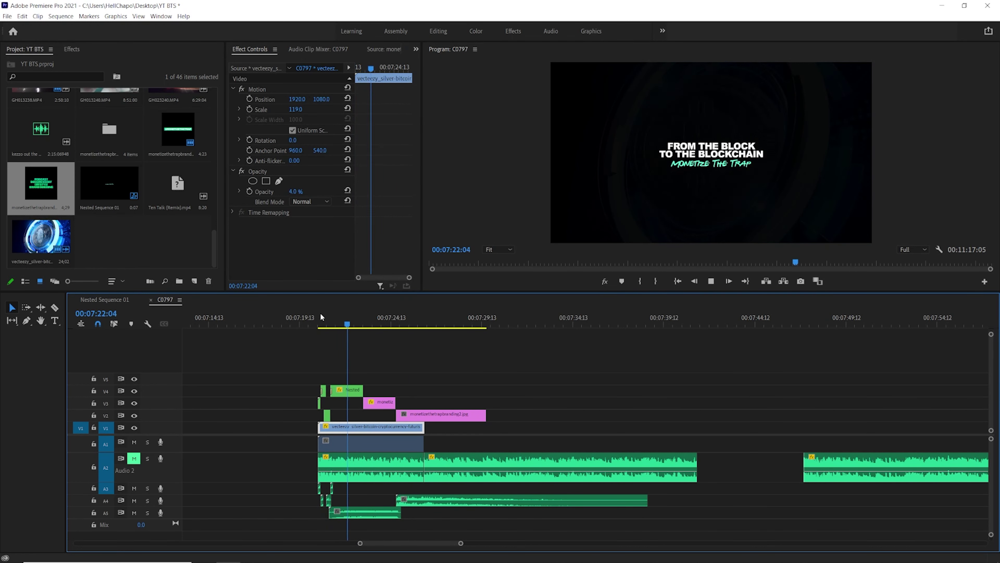
click(321, 315)
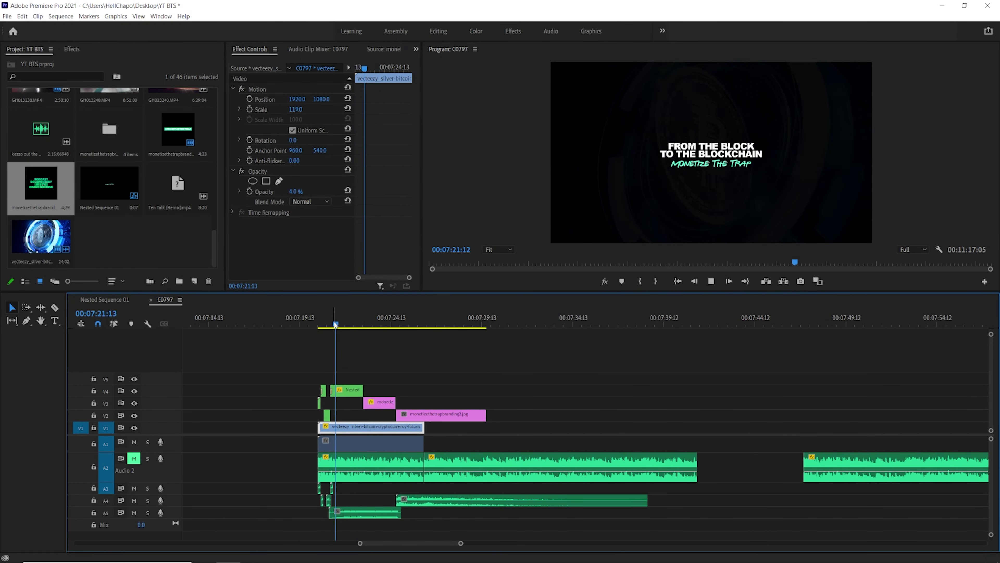
key(space)
- Move the cut between the V4 nested title and the V3 monetizethetrapbranding23.psd clip earlier, to about 00:07:22, and play it back
drag(362, 390, 350, 404)
key(space)
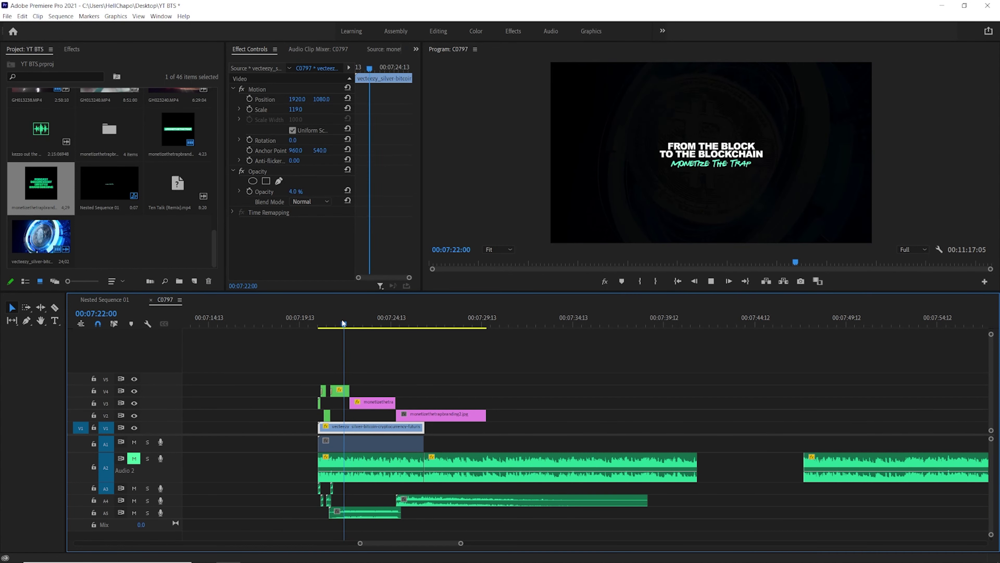
key(space)
- Copy the short A3 sound effect to the start of the monetizethetrapbranding23.psd clip and replay the transition
drag(331, 491, 352, 493)
drag(345, 321, 326, 319)
key(space)
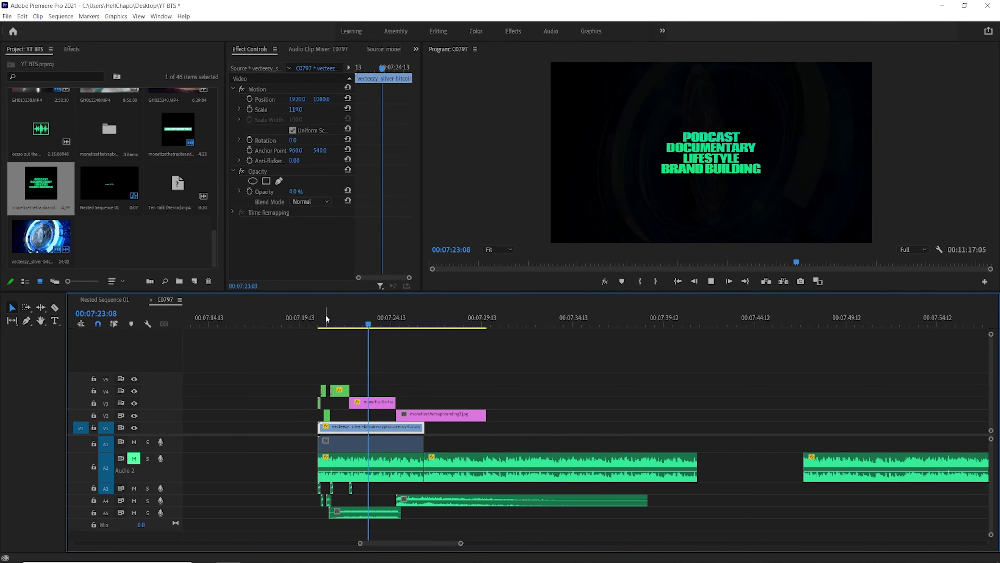
key(space)
- Move the first Scale keyframe of the monetizethetrapbranding23.psd clip to the clip's extended start
key(=)
key(=)
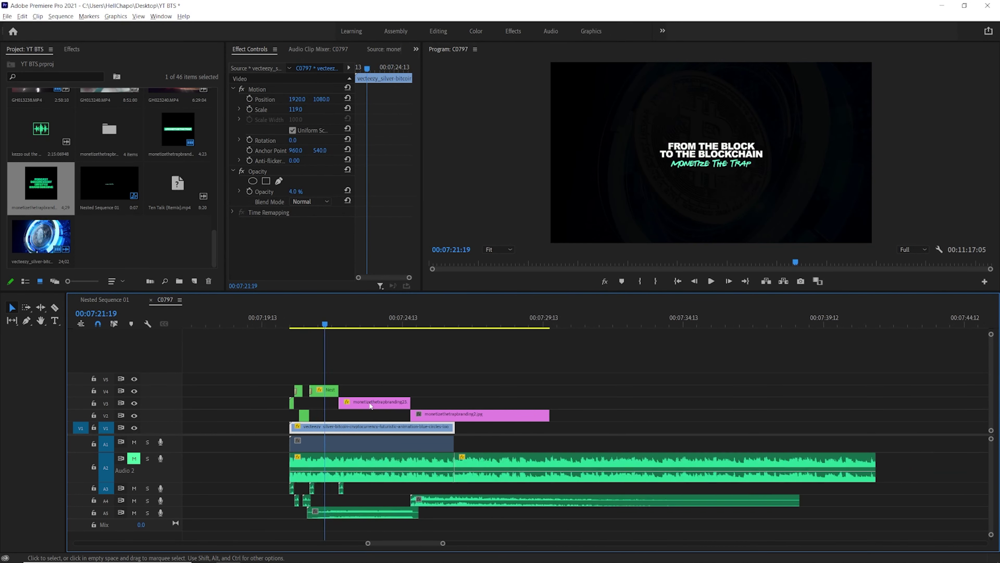
click(350, 403)
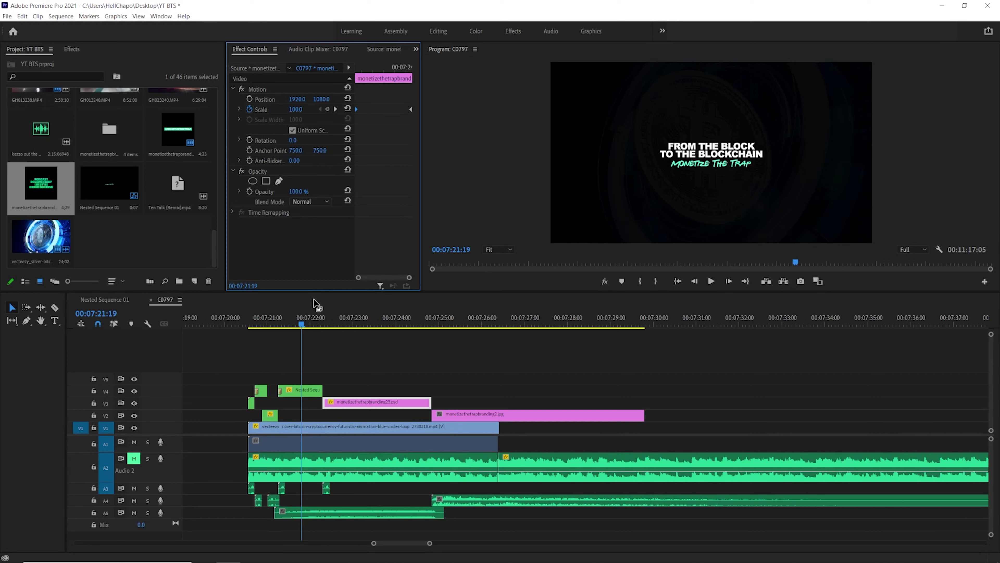
- Copy the short A3 sound effect to A4 just after the transition and split the monetizethetrapbranding23.psd clip there, at about 00:07:22:11
drag(284, 488, 334, 504)
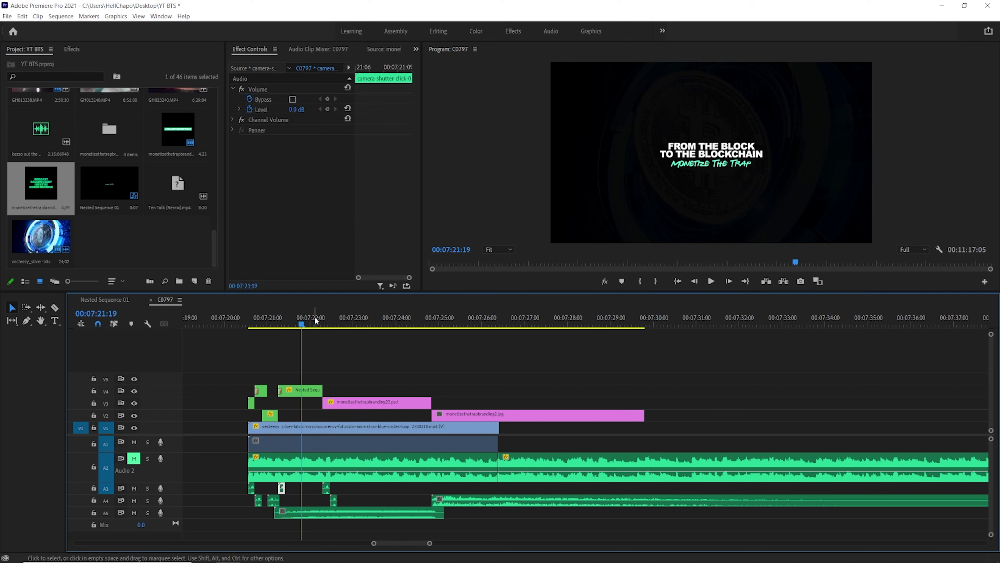
click(338, 427)
key(space)
key(c)
click(330, 403)
key(v)
- Remove the Scale keyframes from both pieces of the split monetizethetrapbranding23.psd clip
click(326, 403)
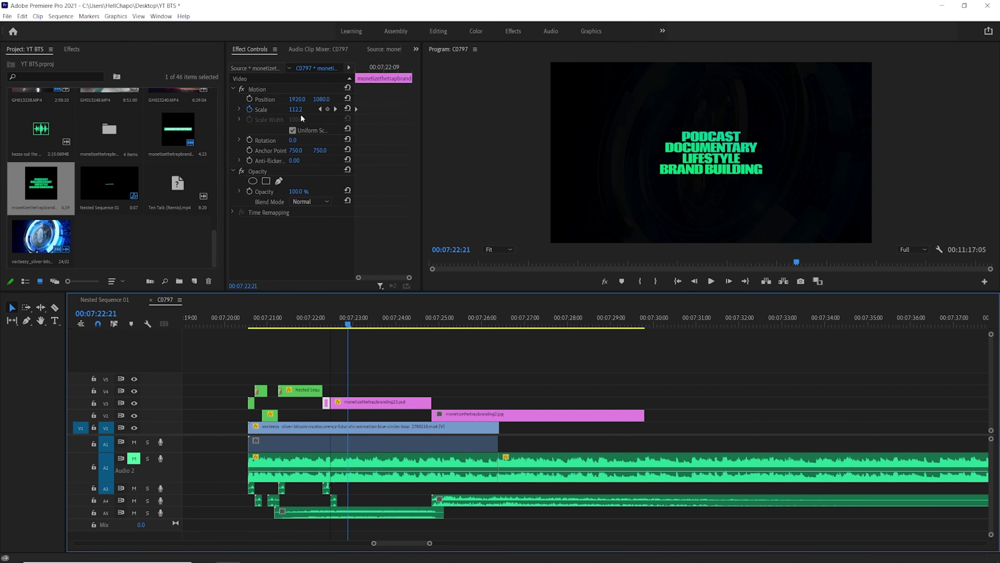
click(355, 69)
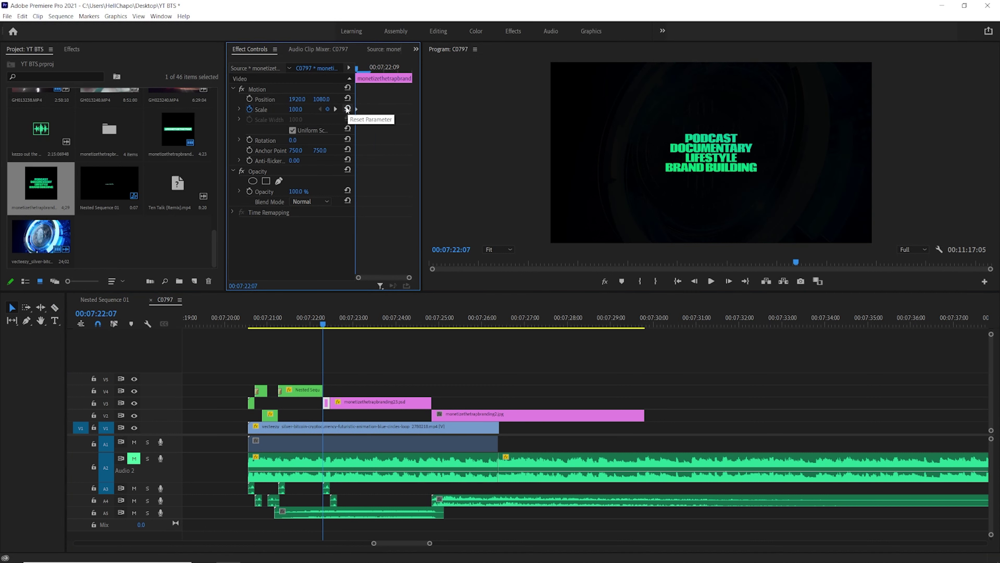
click(250, 109)
click(530, 299)
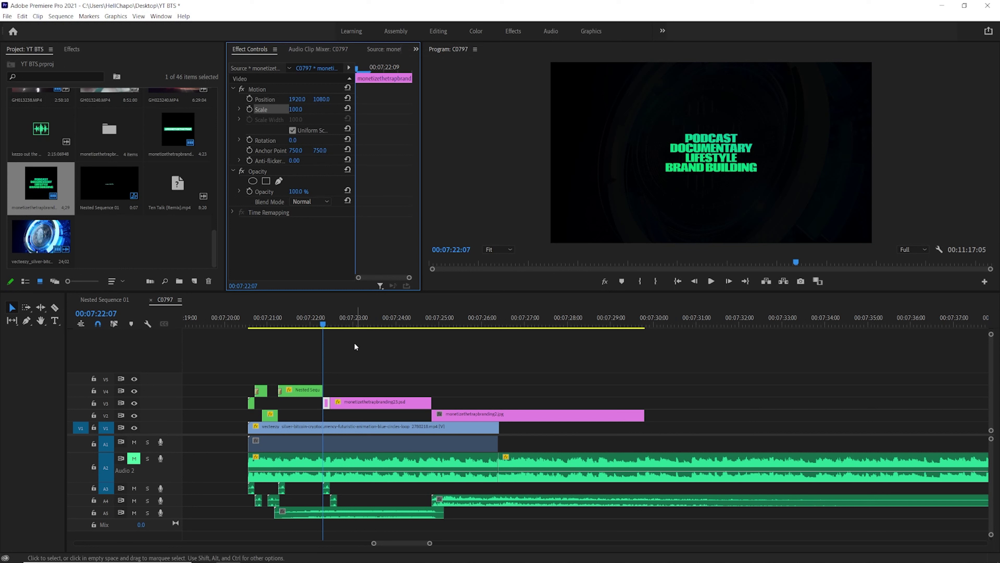
click(347, 406)
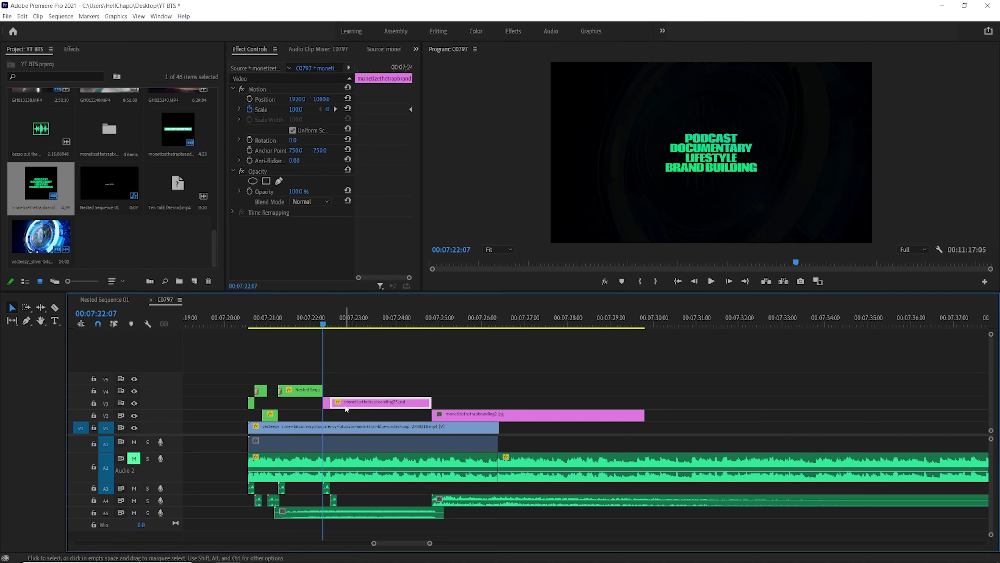
click(250, 110)
click(525, 299)
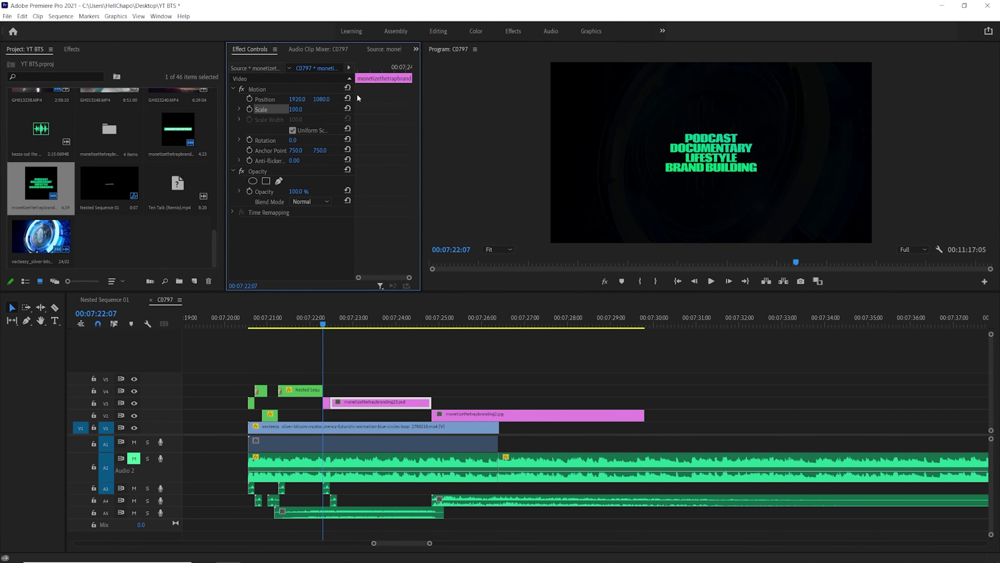
- Set the Scale of the second monetizethetrapbranding23.psd piece to 124 and play back the jump in size
drag(379, 71, 353, 70)
drag(305, 108, 314, 108)
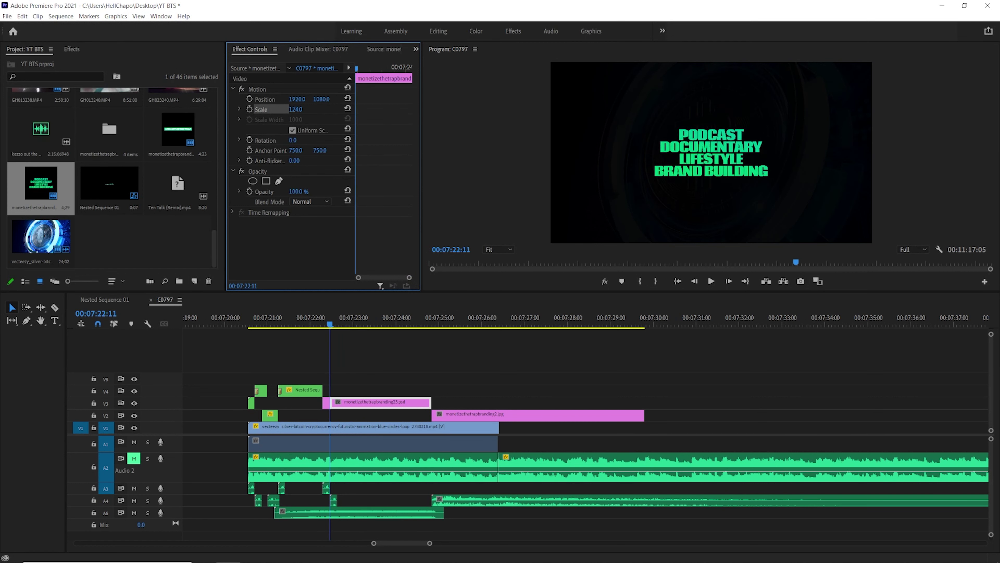
click(310, 320)
key(space)
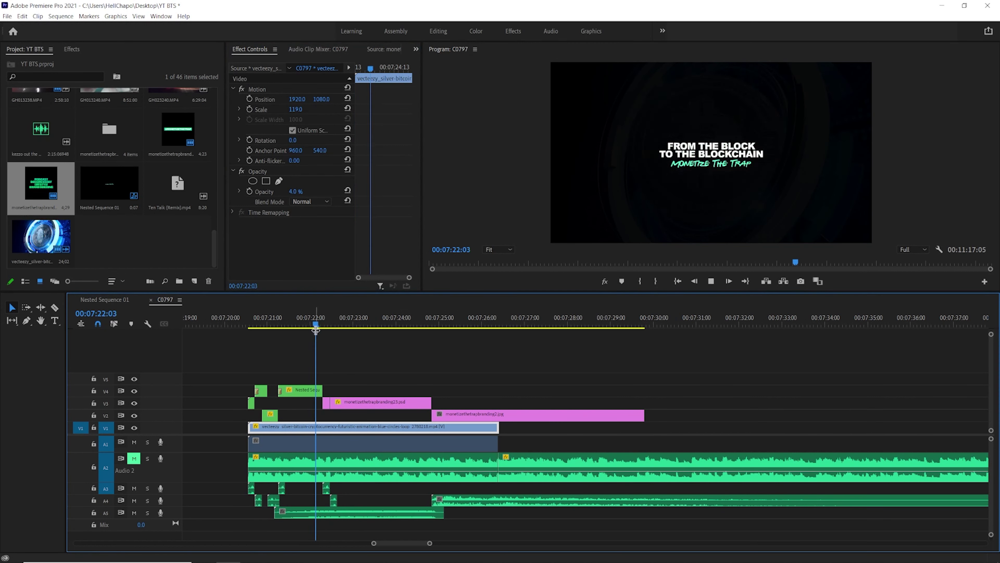
click(314, 324)
key(space)
key(space)
- Copy the sound effect to A3 at about 00:07:22:15 and A4 at about 00:07:22:19, and split the branding clip at both points
drag(336, 503, 342, 489)
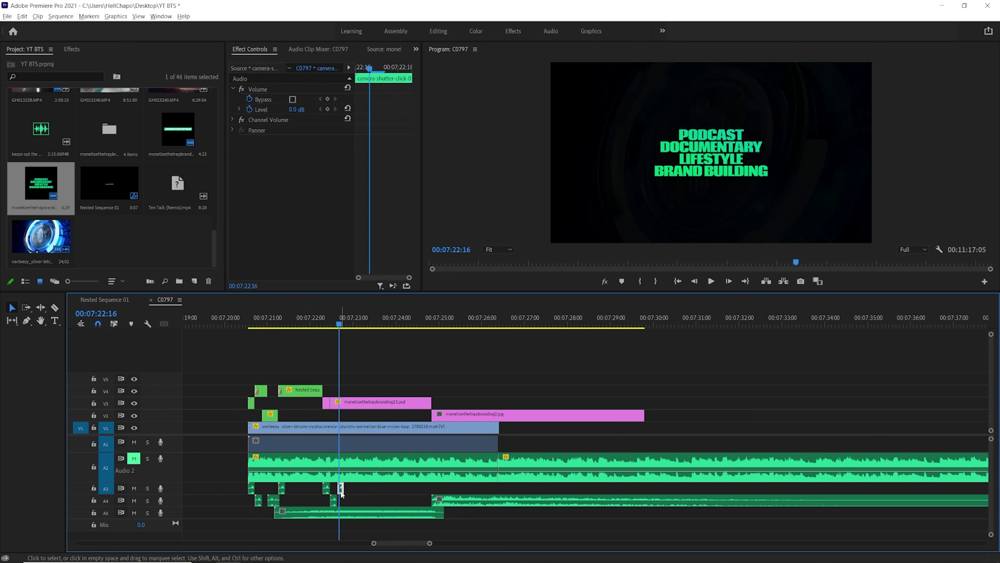
drag(346, 491, 347, 501)
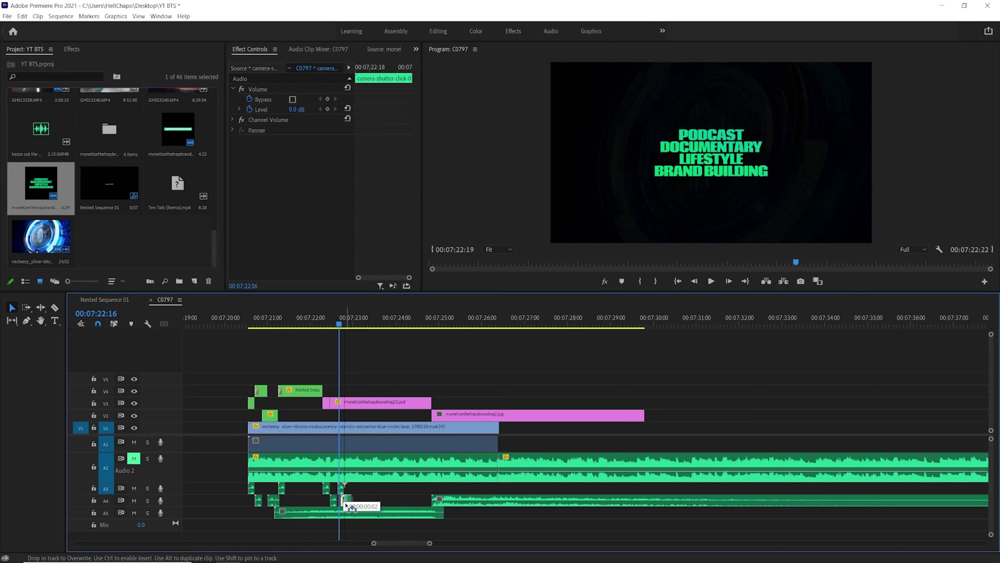
key(c)
key(v)
- Set the Scale of the third monetizethetrapbranding23.psd piece to 150 and that of the last piece to 171
click(334, 404)
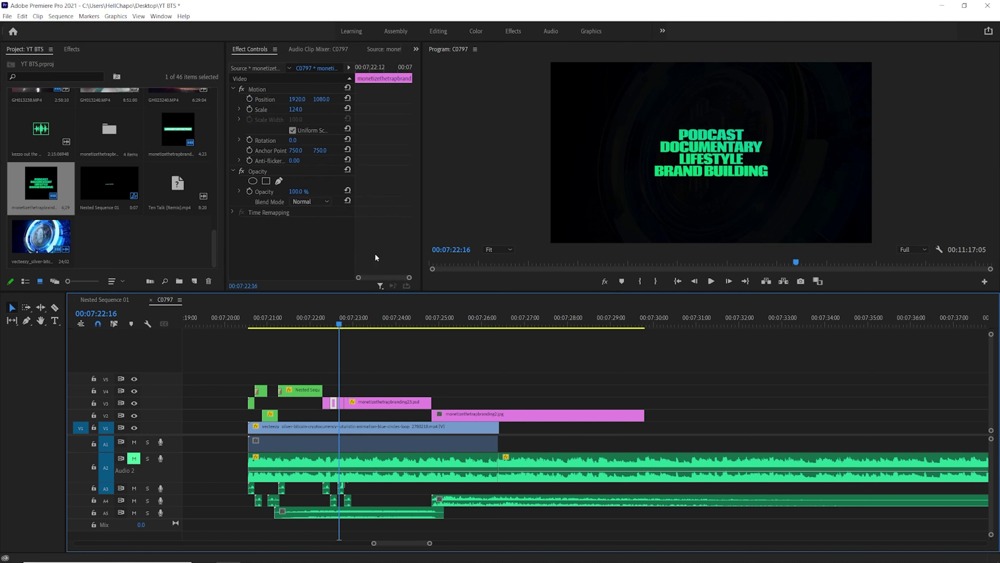
click(341, 324)
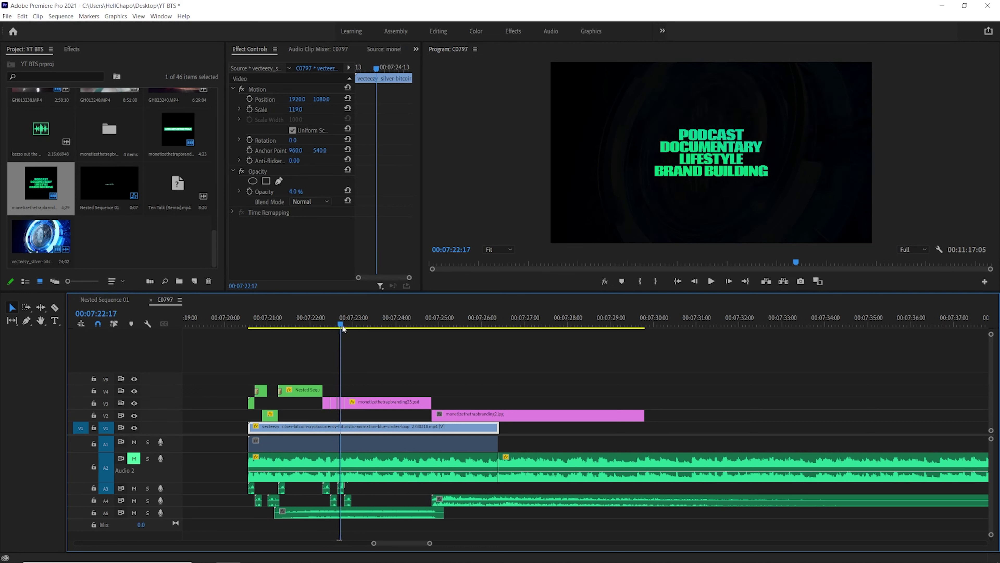
click(340, 402)
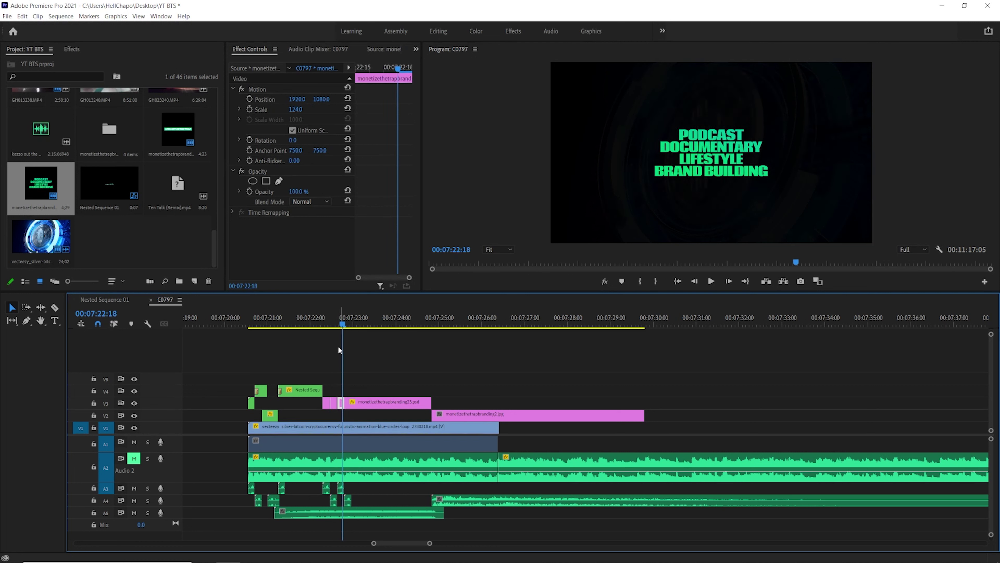
drag(296, 109, 306, 109)
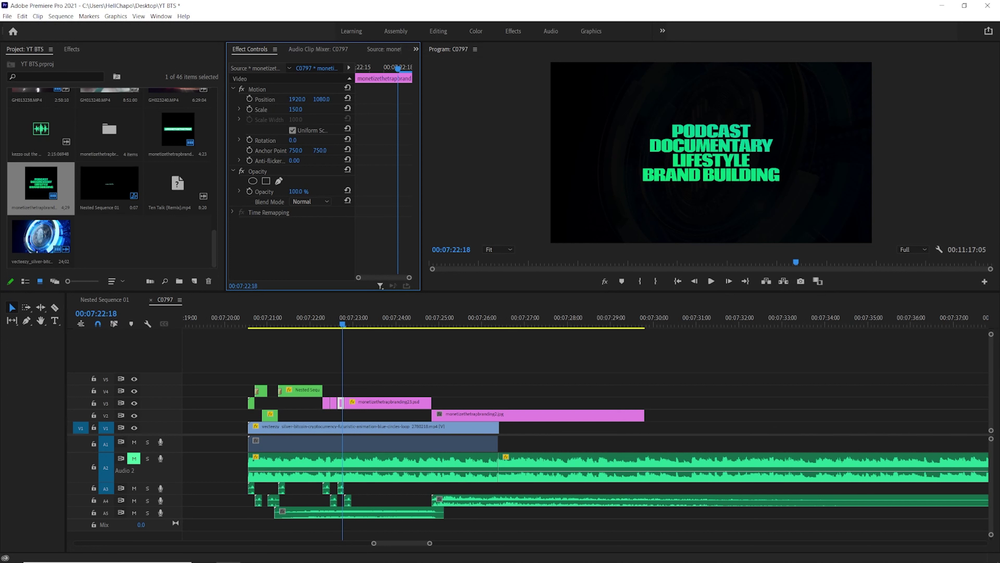
click(359, 403)
drag(298, 111, 317, 111)
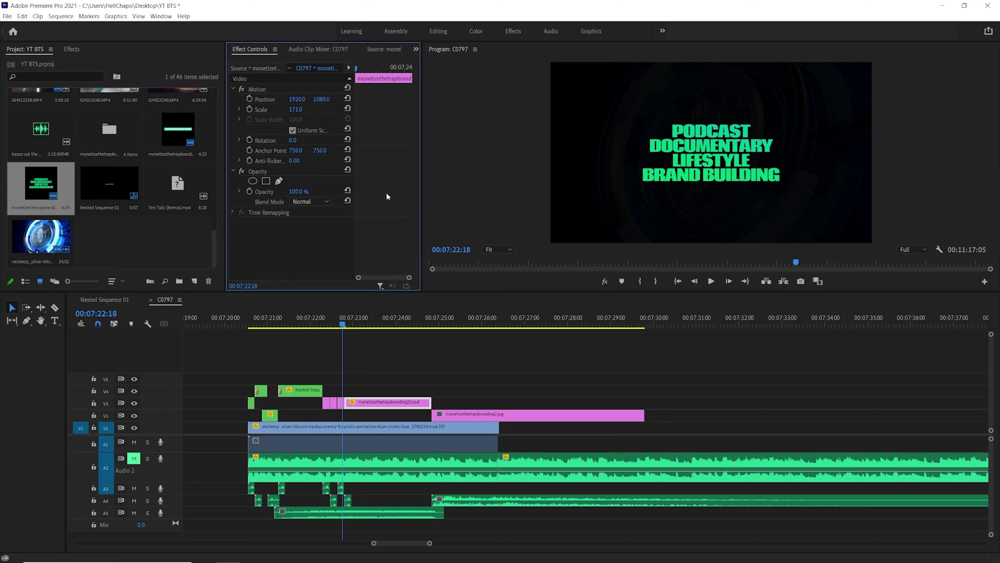
- Play the intro and the stepped podcast text section repeatedly to check the size jumps against the sound effects
click(248, 319)
key(space)
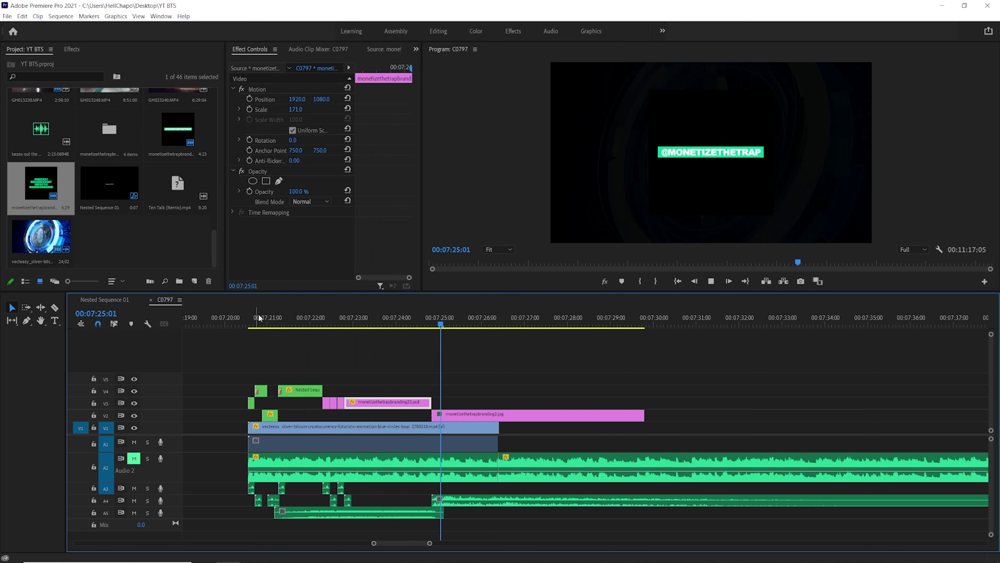
click(303, 319)
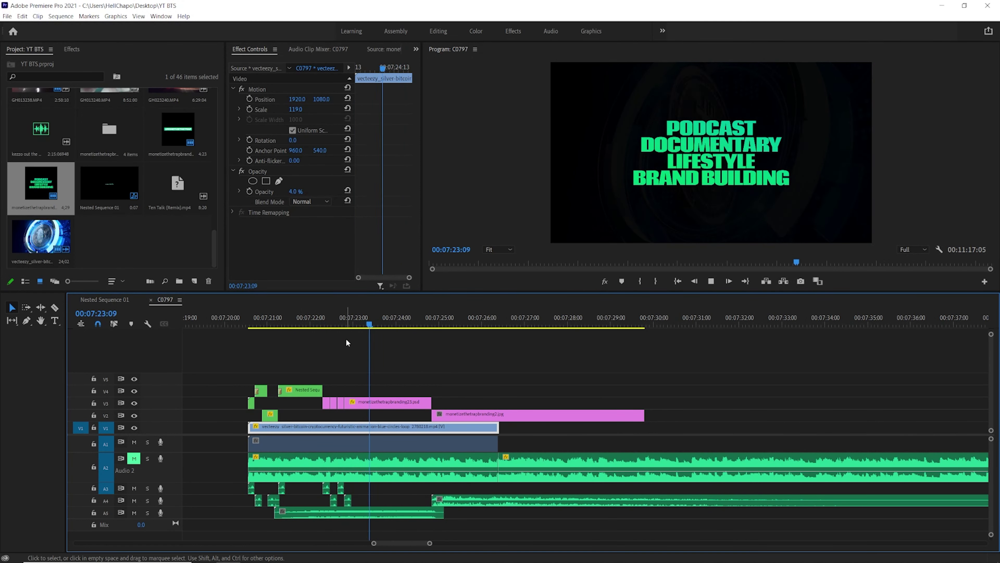
click(335, 322)
click(336, 326)
click(316, 323)
key(space)
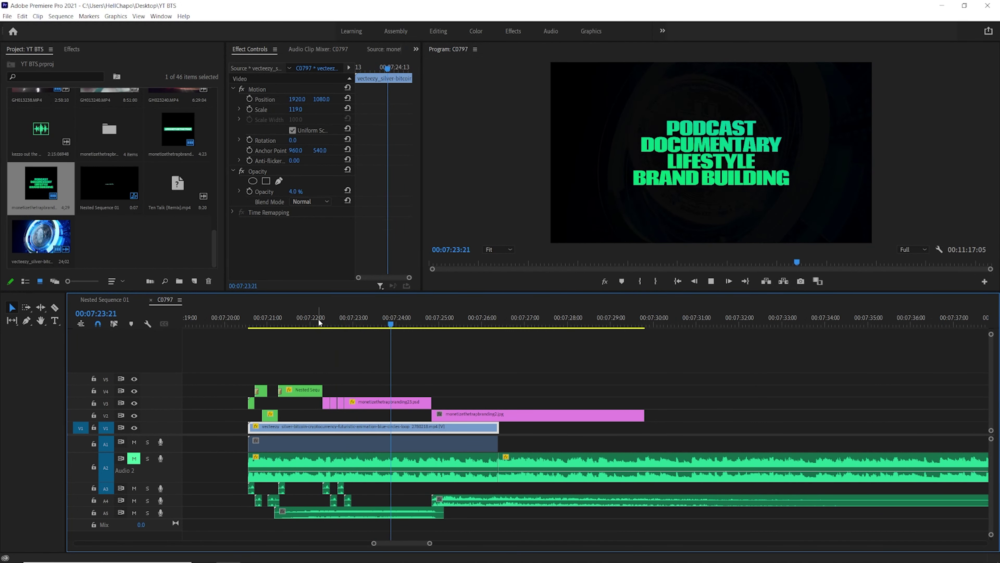
key(space)
- Keyframe the last monetizethetrapbranding23.psd piece to grow from Scale 171 at its start to 201 at 00:07:24:02
click(357, 326)
click(357, 401)
drag(363, 69, 329, 70)
click(393, 69)
drag(295, 110, 314, 110)
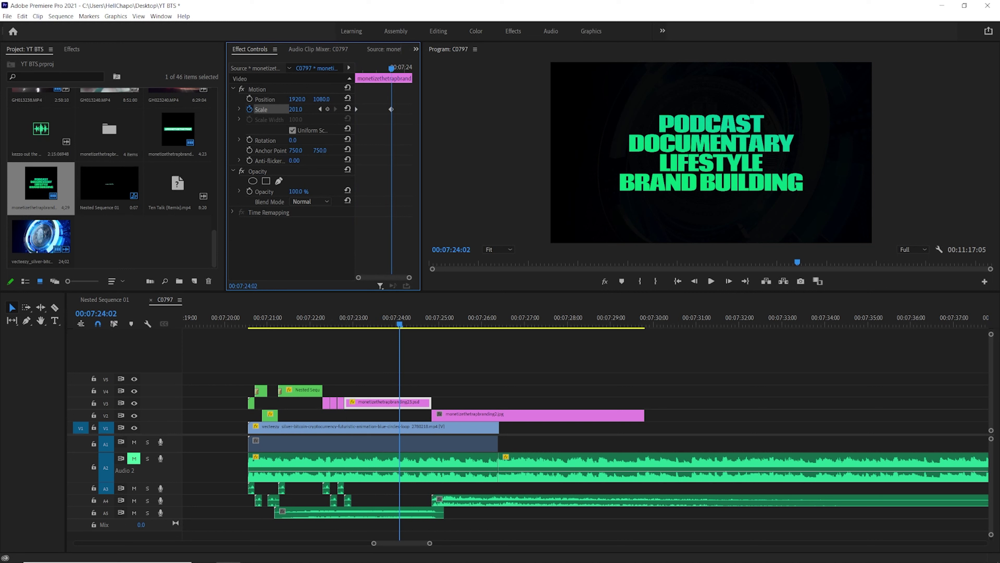
- Replay the podcast text section to check the gradual growth of its last piece
click(328, 323)
key(space)
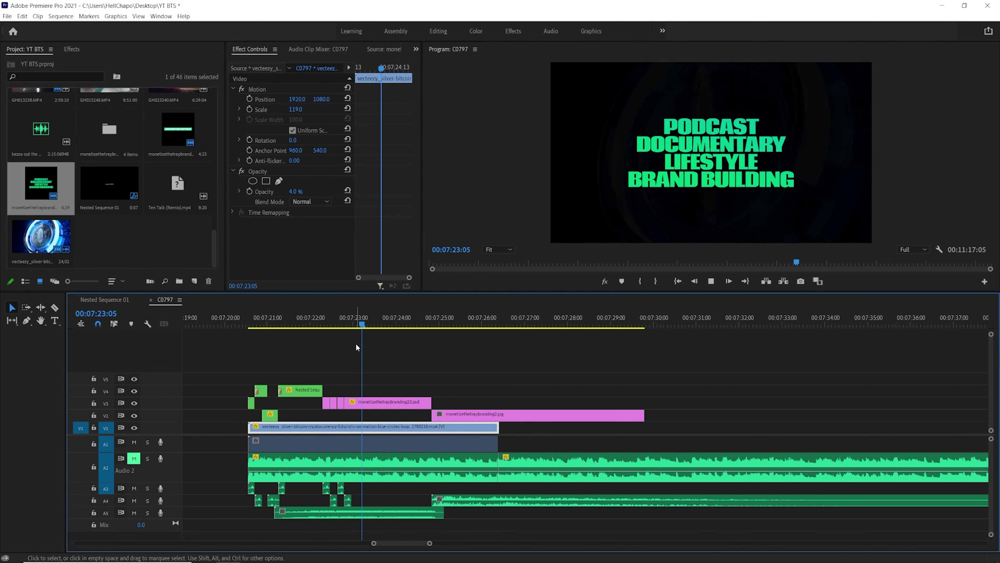
key(space)
click(379, 405)
click(337, 323)
key(space)
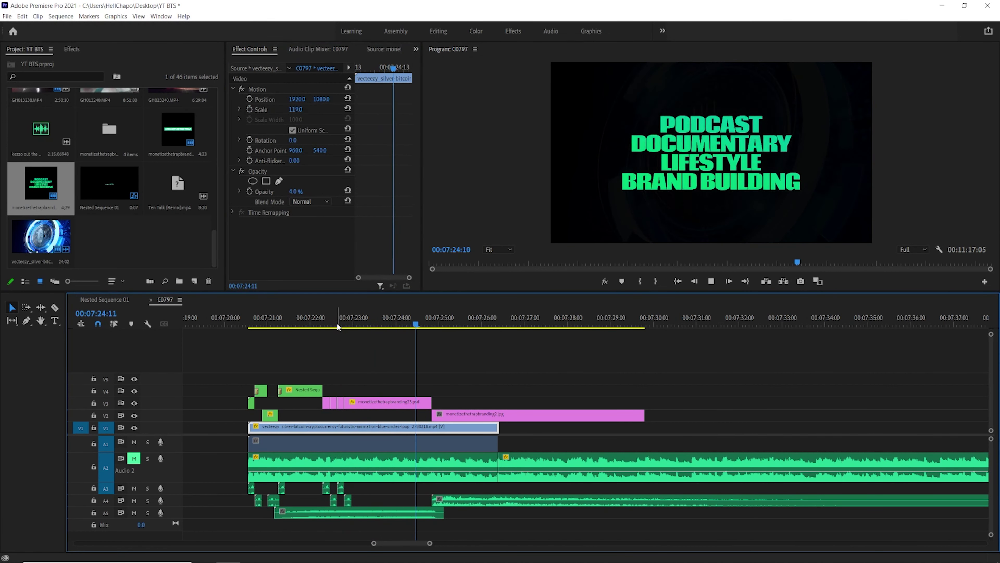
key(space)
- Add a Dip to White transition at the start of the monetizethetrapbranding2.jpg clip and play it back
click(71, 49)
click(64, 61)
drag(27, 154, 437, 415)
click(409, 321)
key(space)
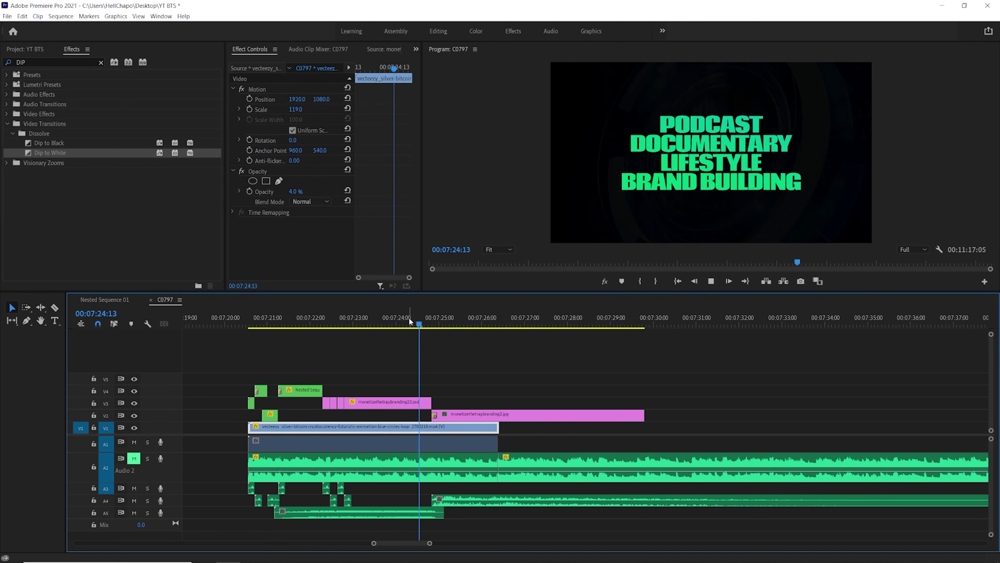
key(space)
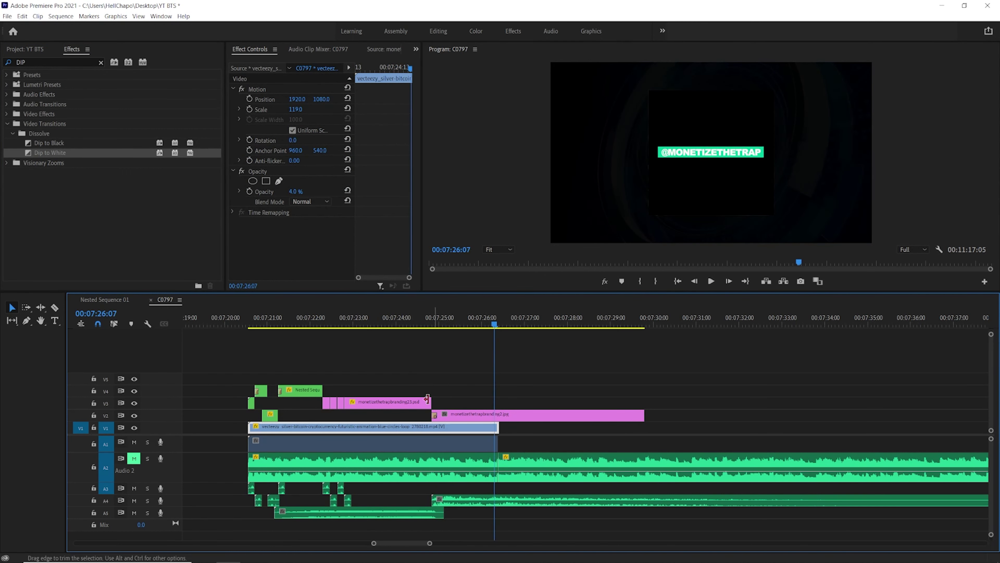
- Shorten the Dip to White transition on the monetizethetrapbranding2.jpg clip, replay it and save the project
scroll(427, 399, up, 5)
click(469, 415)
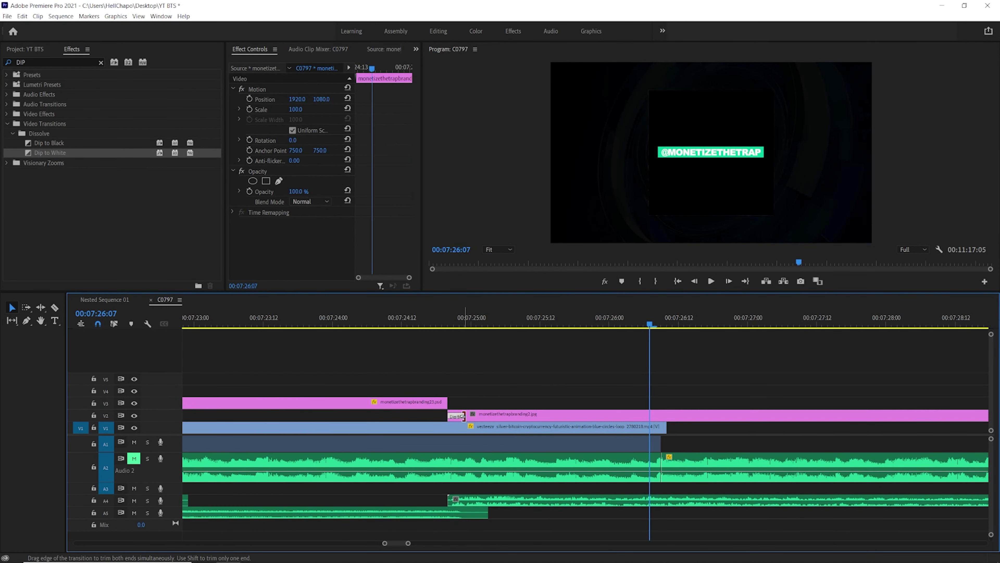
click(461, 427)
click(414, 324)
key(space)
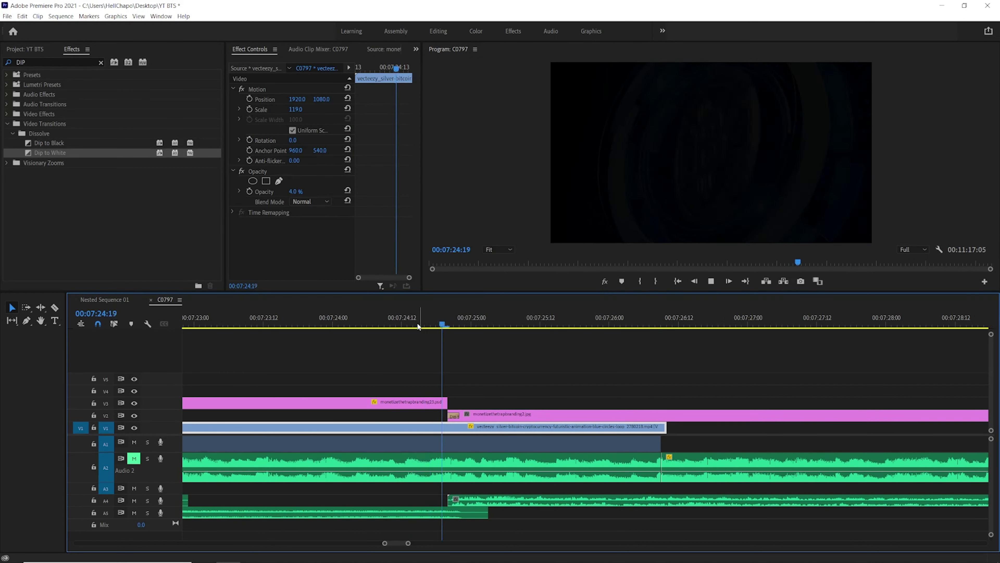
key(ctrl+s)
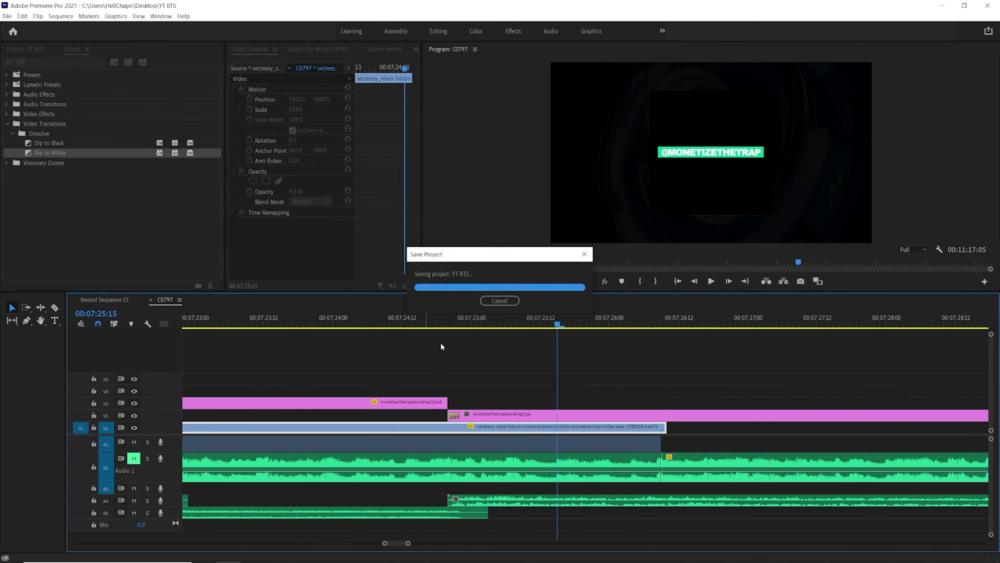
click(498, 417)
scroll(481, 410, down, 5)
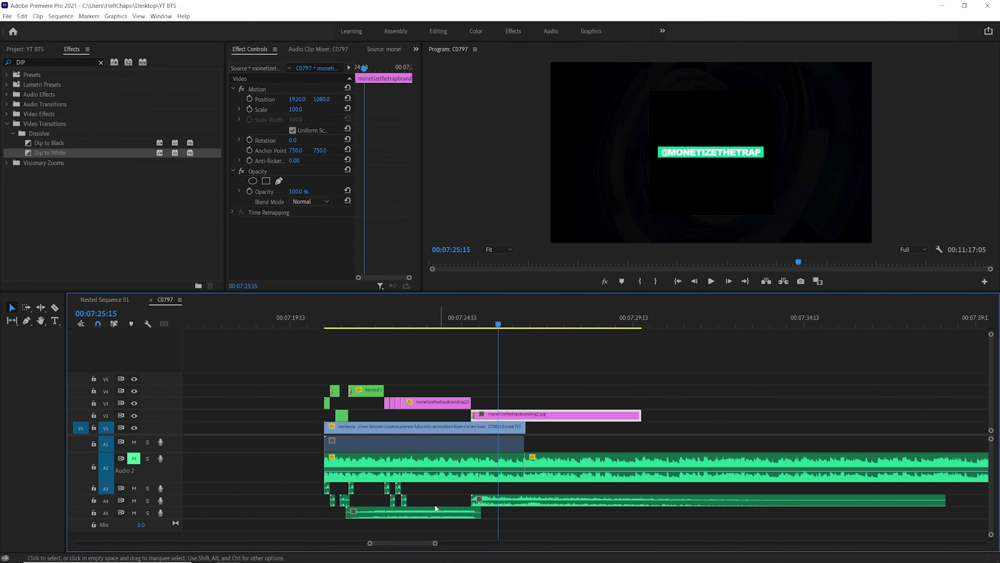
- Close the unneeded Chrome, Mail, Groove Music and Hits folder windows from the window switcher
key(alt+Tab)
key(alt+Tab)
key(alt+Tab)
key(alt+Tab)
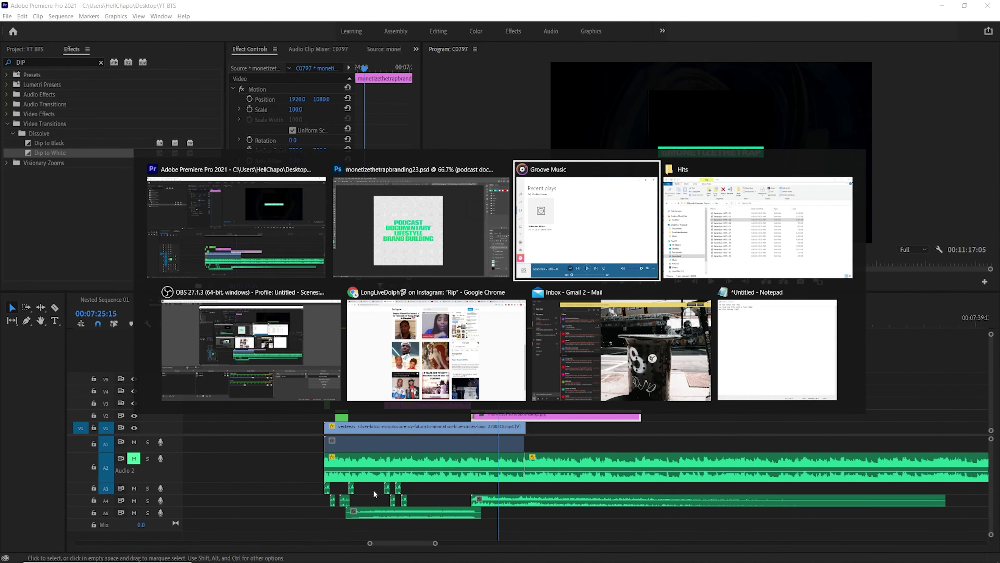
click(520, 293)
click(611, 292)
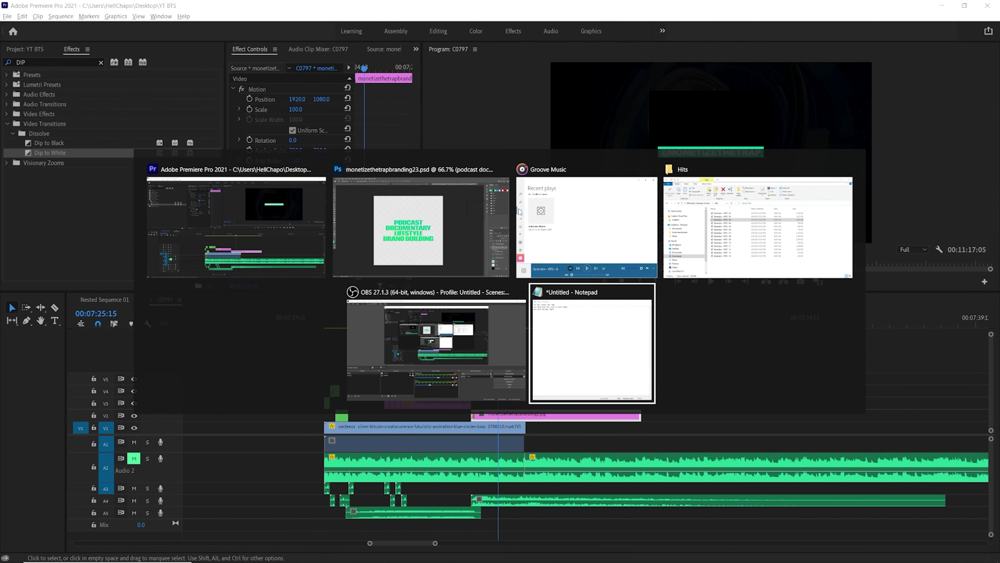
click(651, 169)
click(774, 170)
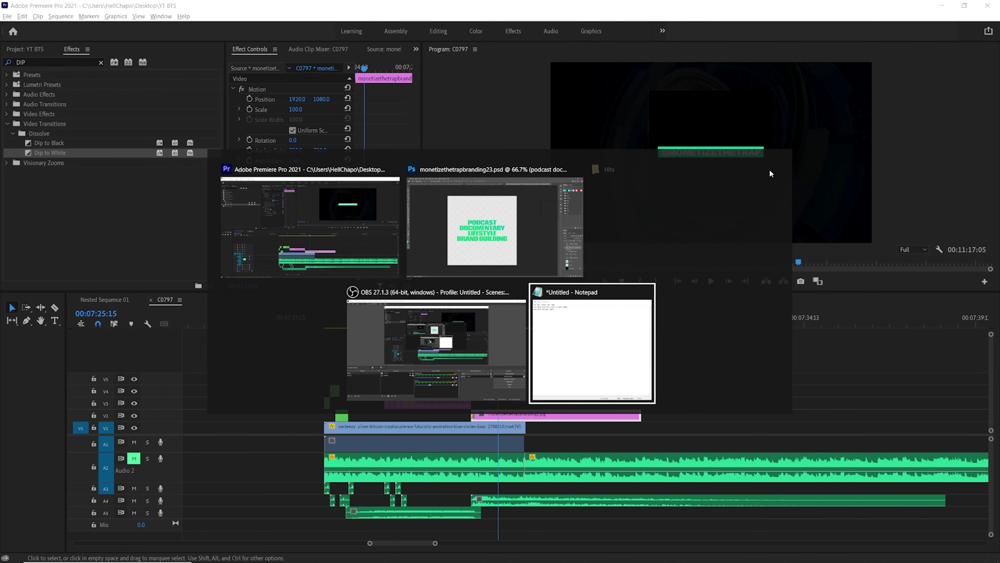
click(553, 200)
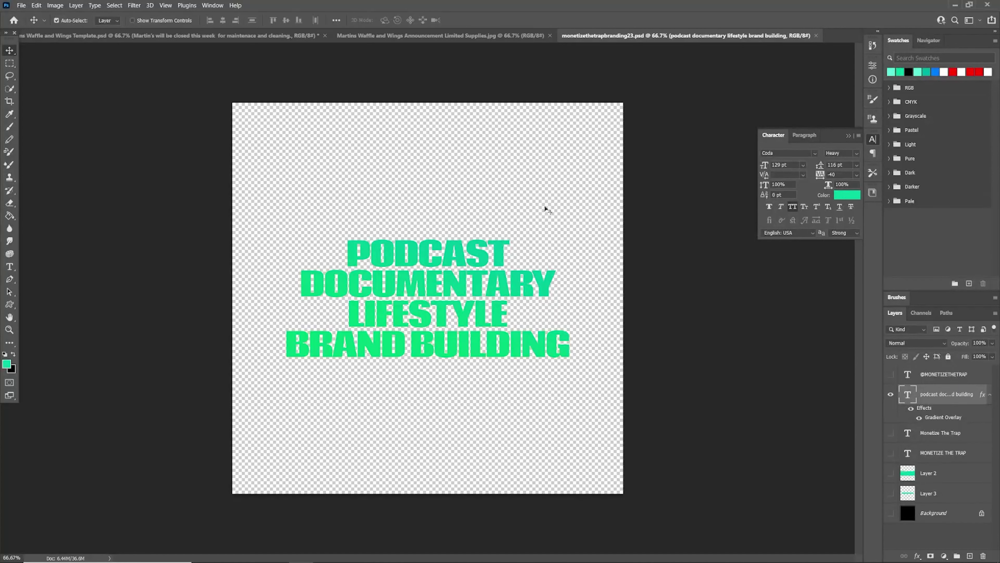
click(891, 393)
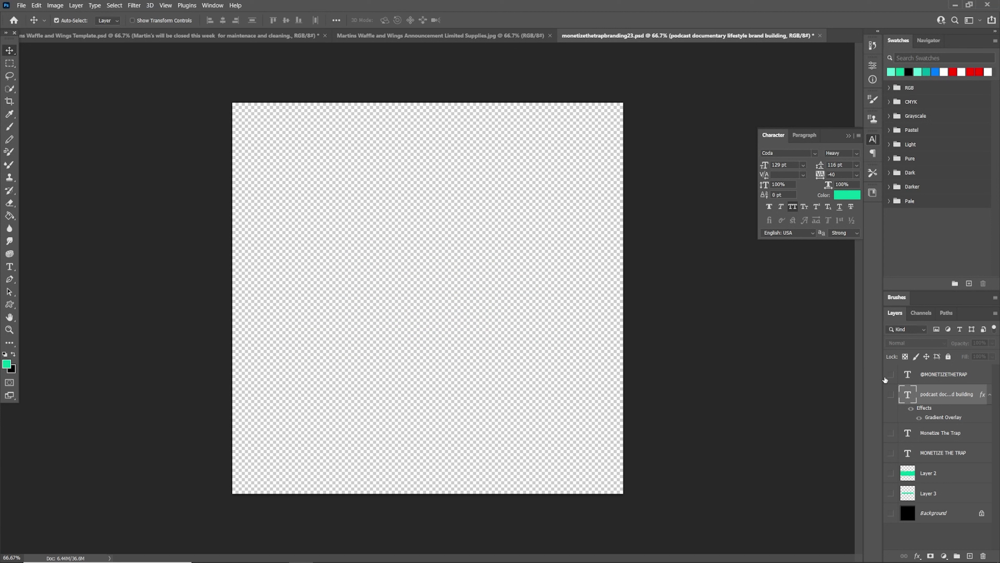
click(891, 375)
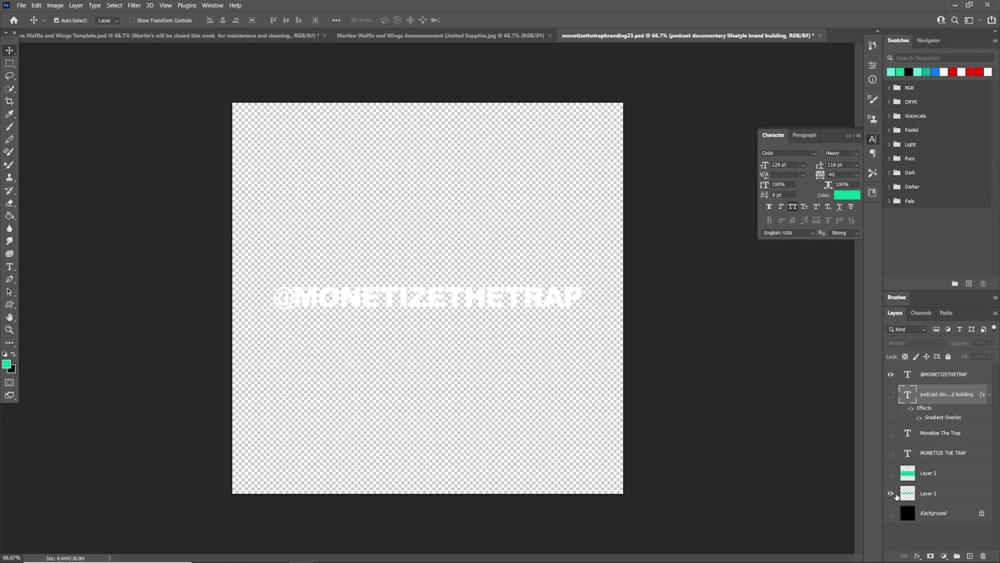
- Save the Photoshop document to the Desktop as a new PSD named monetizethetrapbranding233
click(22, 5)
mouse_move(120, 150)
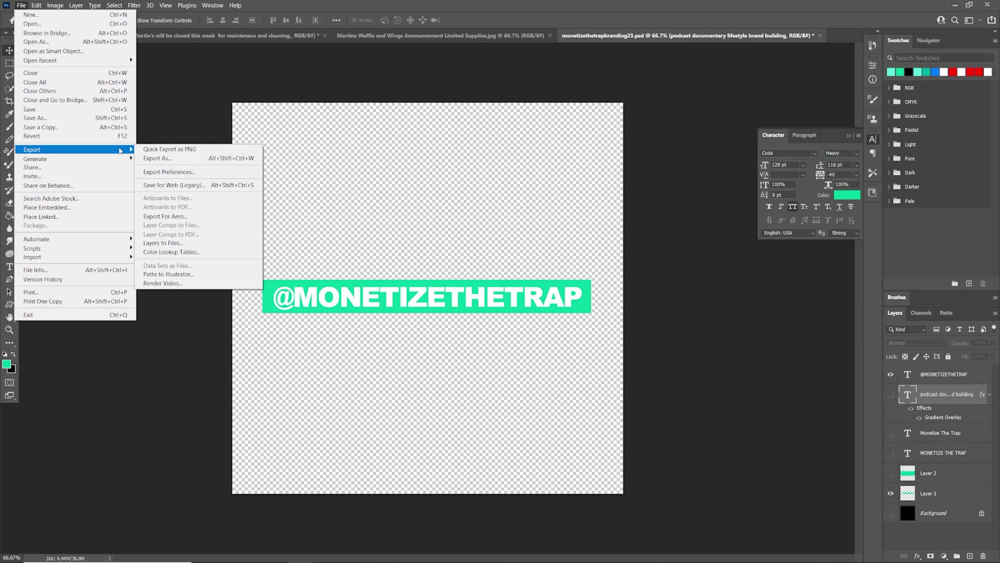
click(35, 118)
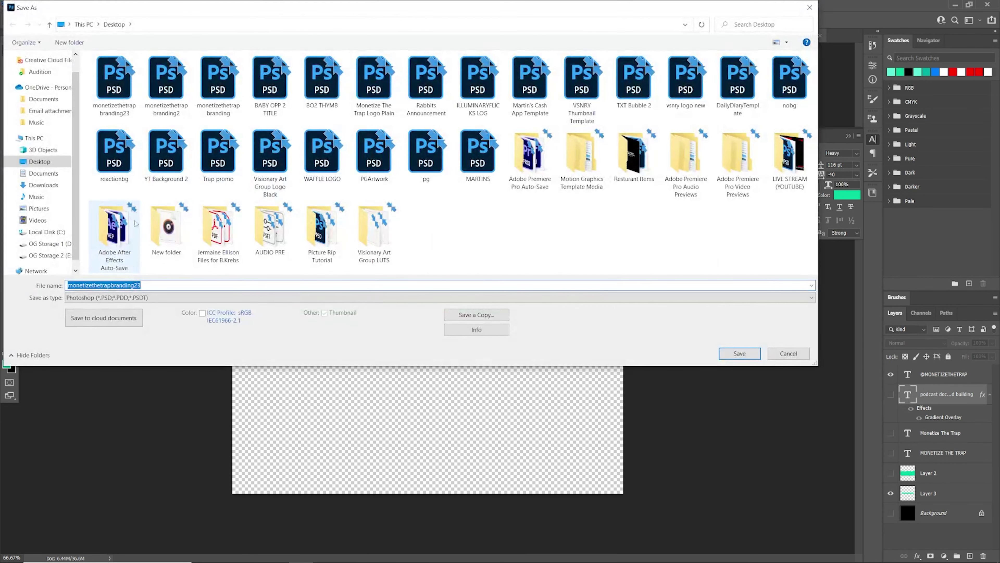
click(183, 286)
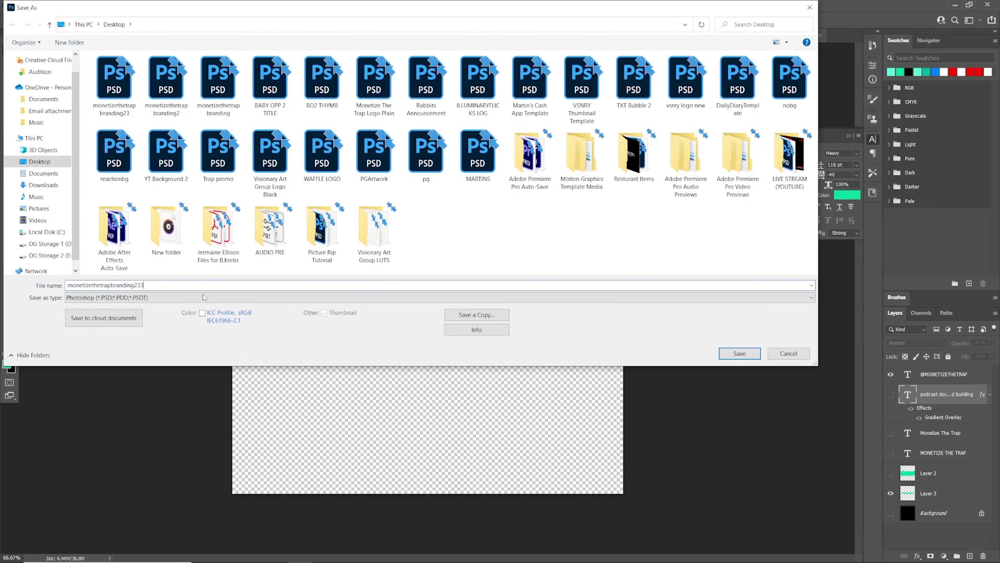
click(721, 352)
key(Return)
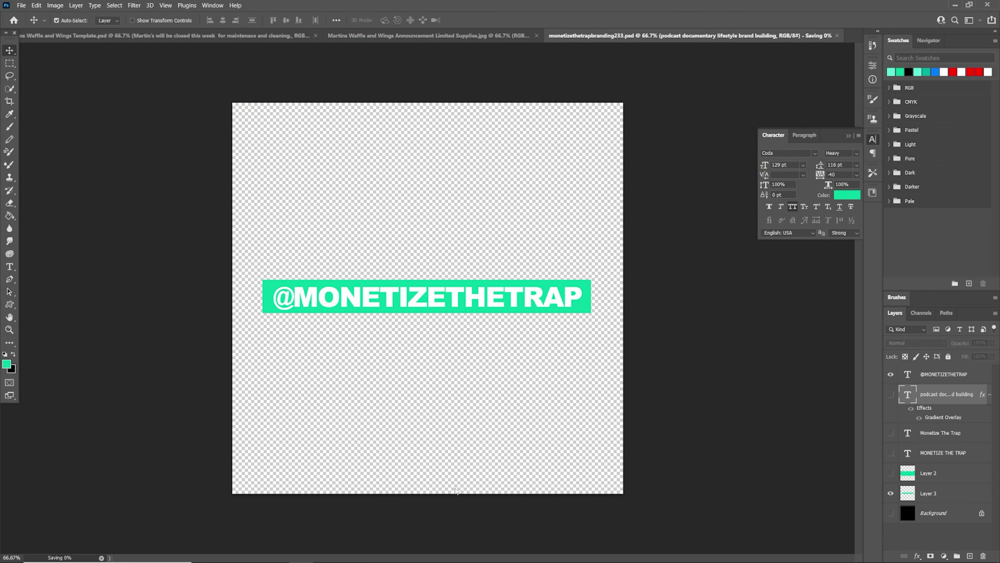
- Switch to Premiere Pro and import monetizethetrapbranding233.psd with all its layers merged
key(alt+Tab)
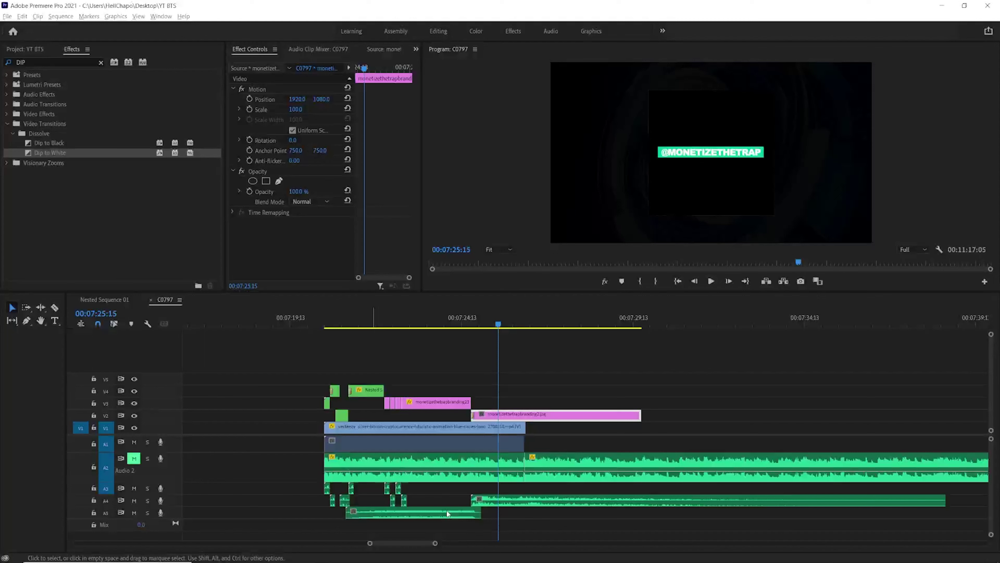
click(376, 423)
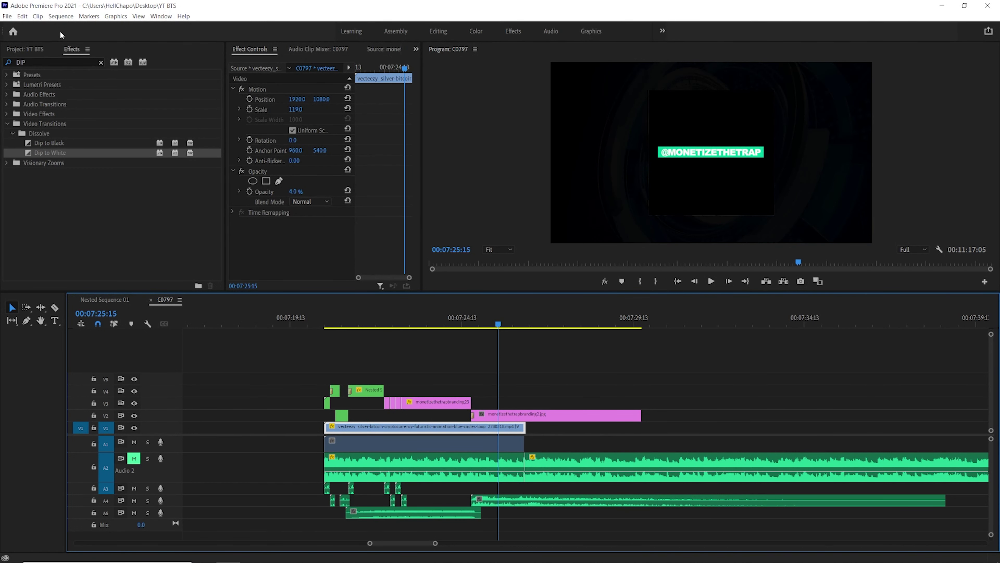
key(ctrl+i)
scroll(360, 213, up, 10)
double_click(165, 100)
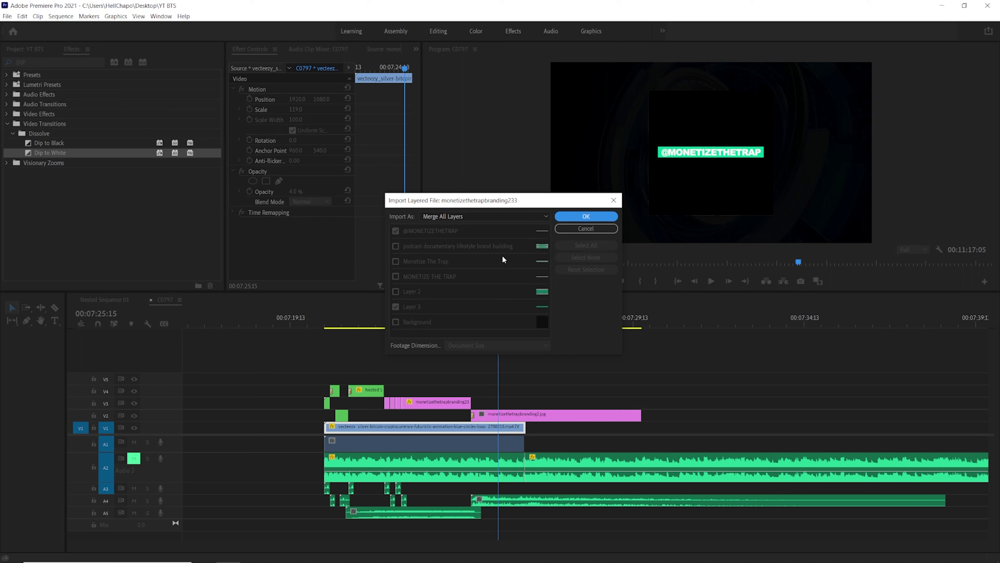
click(574, 219)
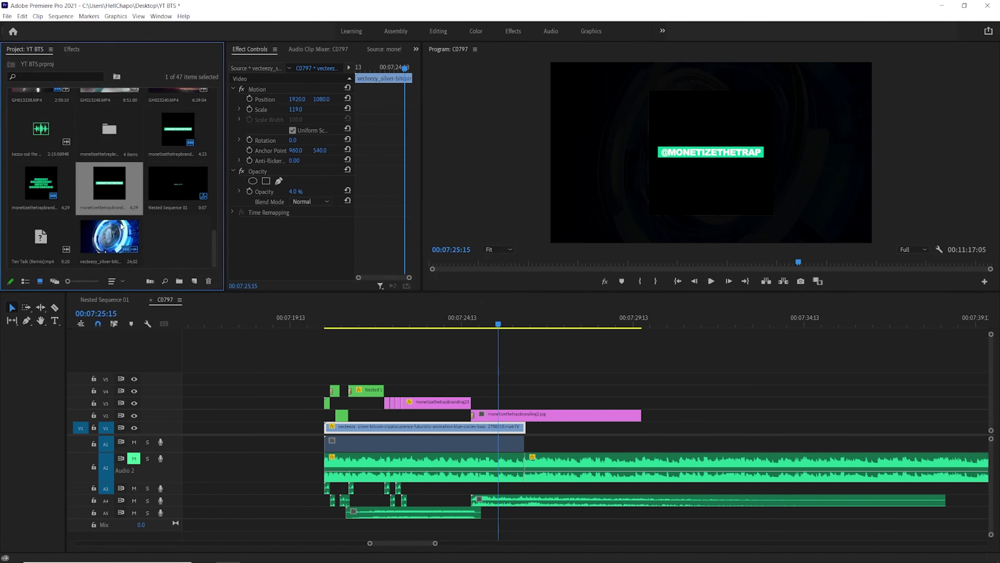
- Place monetizethetrapbranding233.psd on V4 right after the podcast title and delete the monetizethetrapbranding2.jpg clip from V2
drag(110, 193, 488, 391)
click(497, 415)
key(Delete)
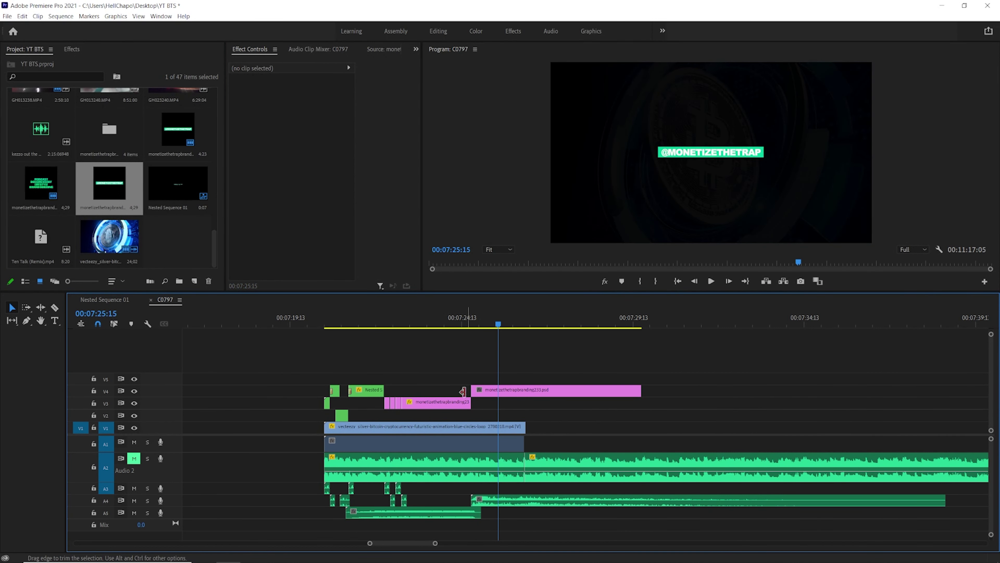
- Add a Dip to White transition about 4 frames long at the start of the monetizethetrapbranding233.psd clip and play it back
click(75, 50)
drag(30, 155, 509, 397)
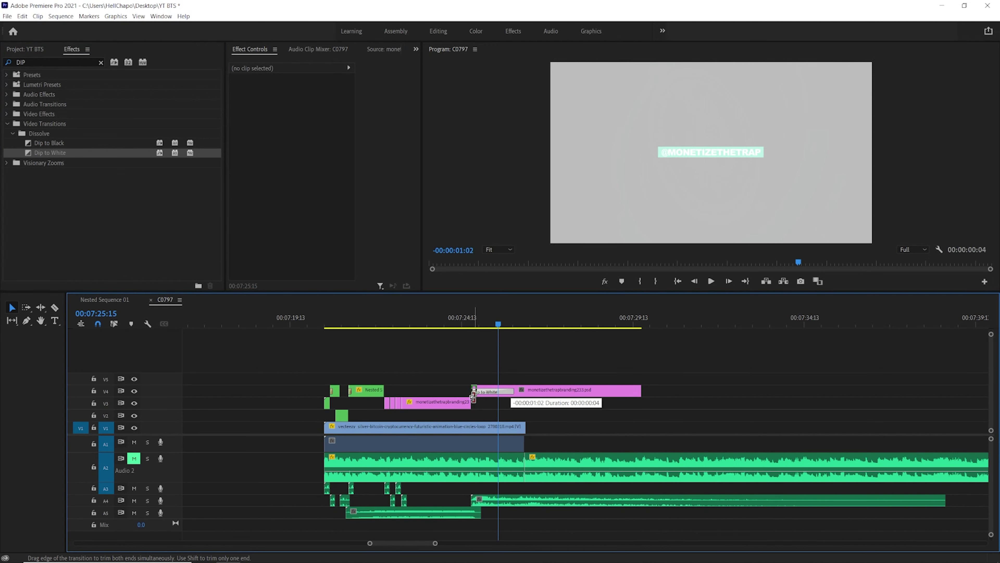
click(464, 323)
key(space)
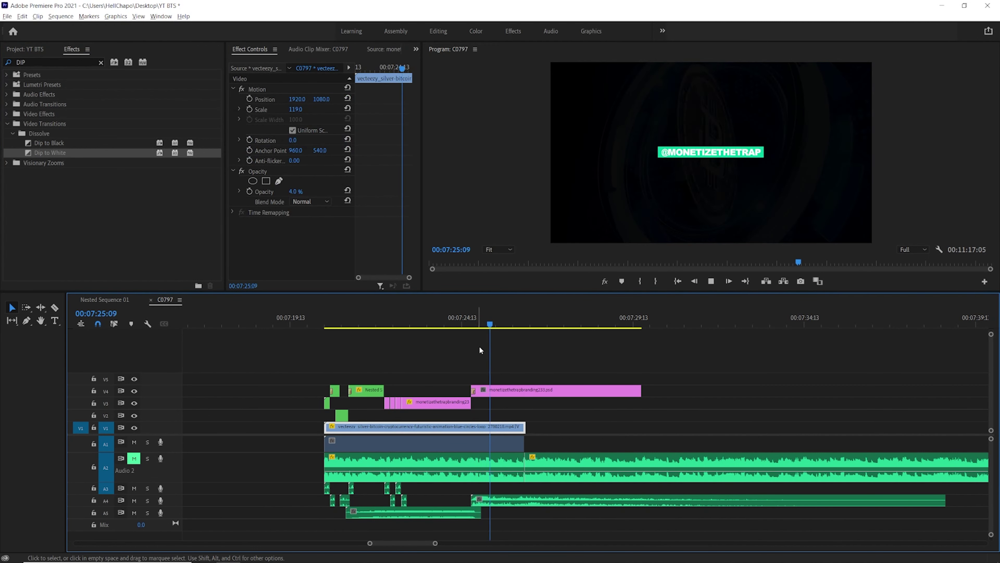
key(equal)
key(equal)
key(space)
- Fine-tune the timing on V4, replay the intro, undo the last timeline edit and save the project
drag(408, 391, 384, 393)
click(351, 322)
key(space)
key(space)
click(394, 401)
click(357, 324)
key(space)
key(space)
key(ctrl+z)
key(ctrl+s)
- Play back the title section and inspect the podcast title's stepped scaling around 00:07:22:17
scroll(367, 328, down, 10)
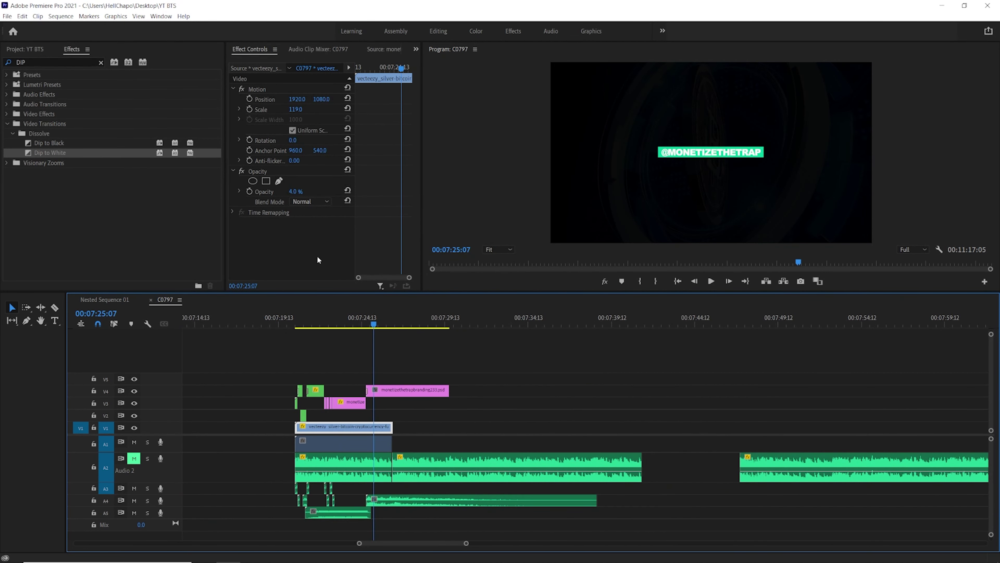
click(314, 319)
key(space)
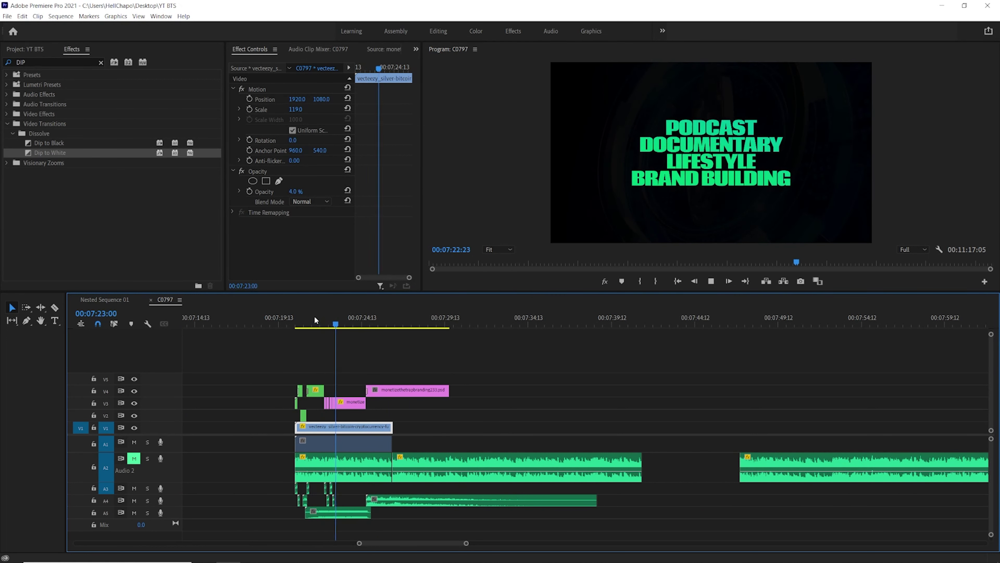
key(space)
scroll(331, 371, up, 10)
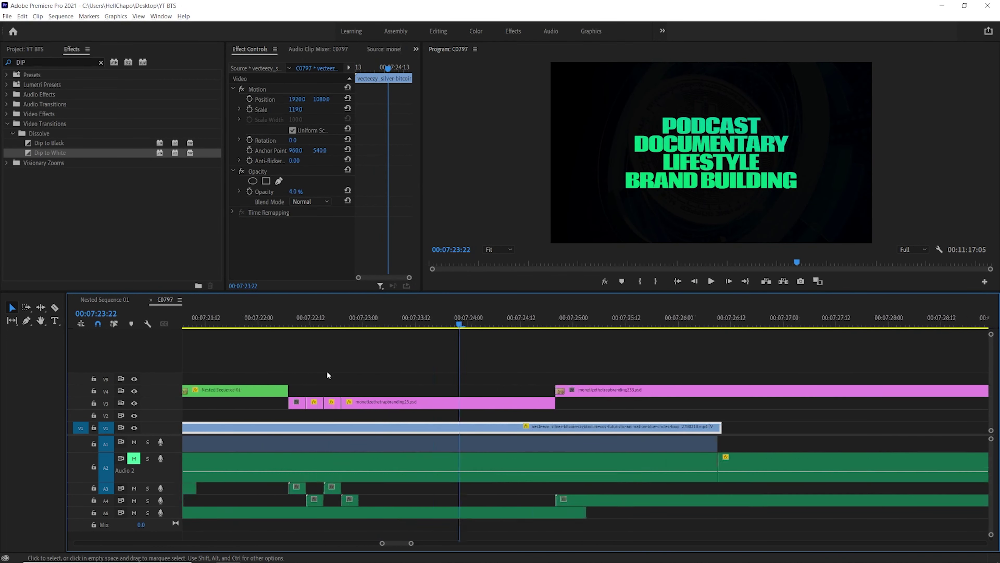
scroll(327, 374, up, 1)
drag(307, 324, 333, 324)
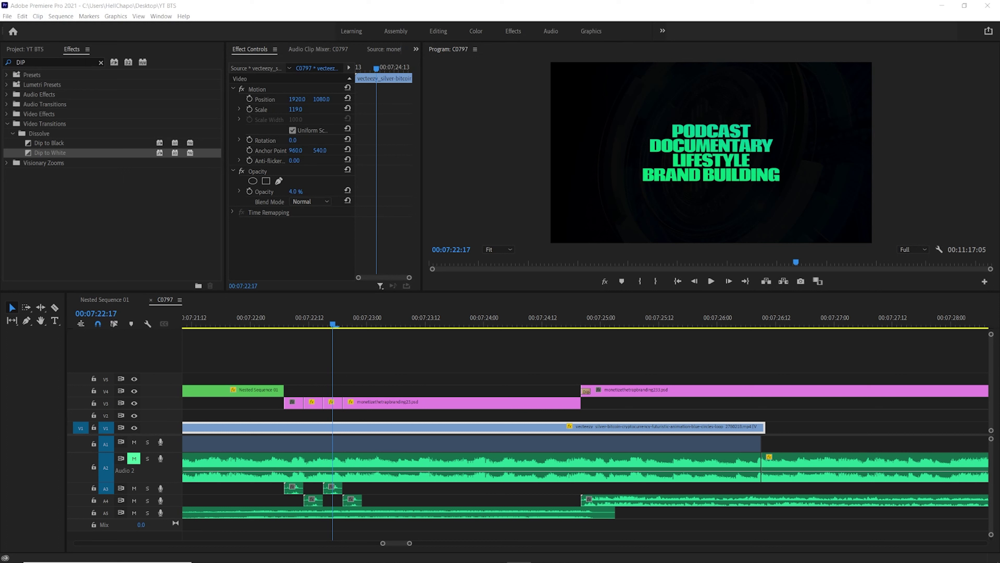
- Import FILM TRANSITION 4.mp4 into the project and preview it in the Source Monitor
drag(998, 327, 175, 234)
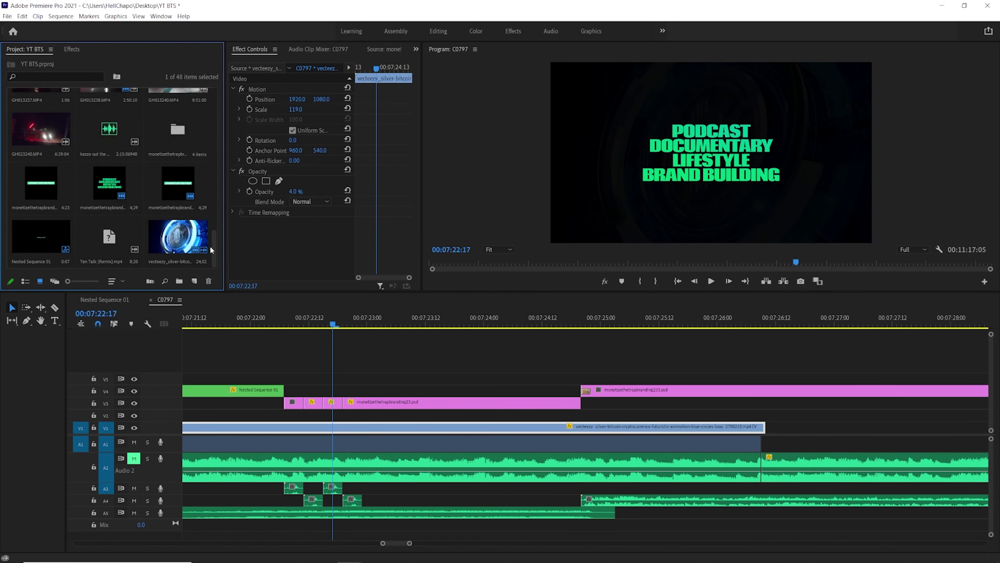
scroll(174, 225, up, 8)
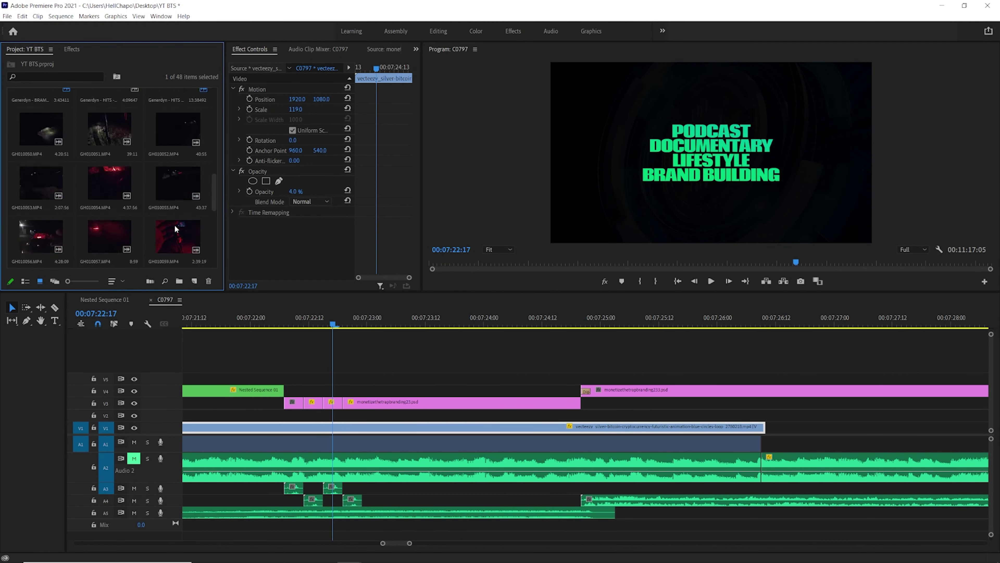
double_click(40, 174)
key(space)
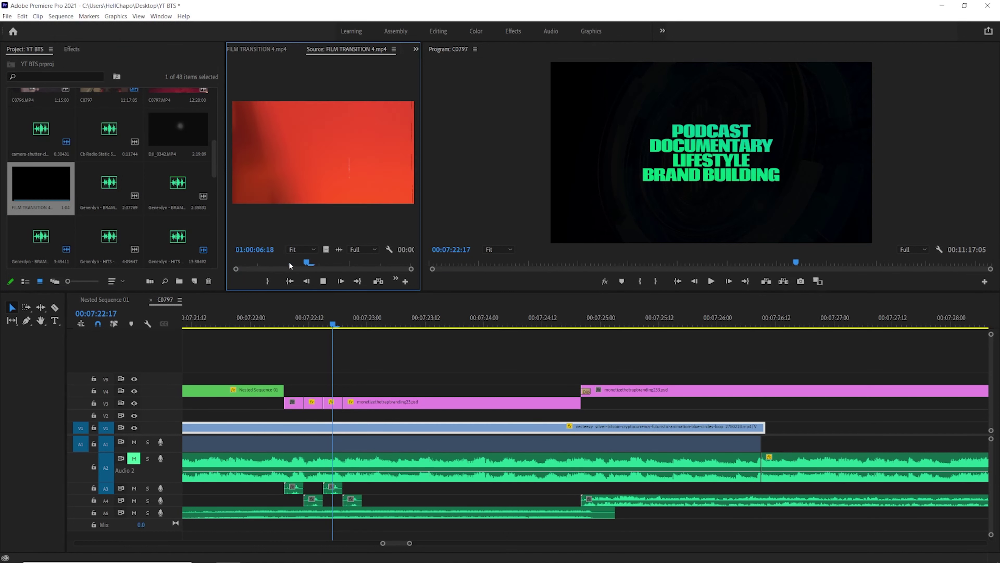
drag(45, 197, 543, 367)
click(532, 319)
key(space)
key(space)
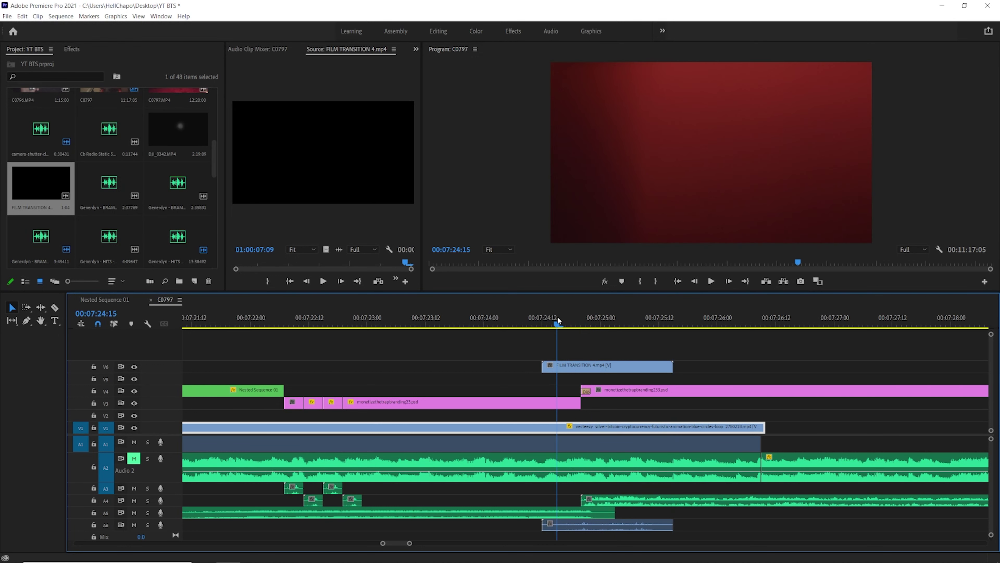
drag(604, 372, 575, 372)
click(623, 525)
drag(623, 526, 593, 526)
click(553, 323)
key(space)
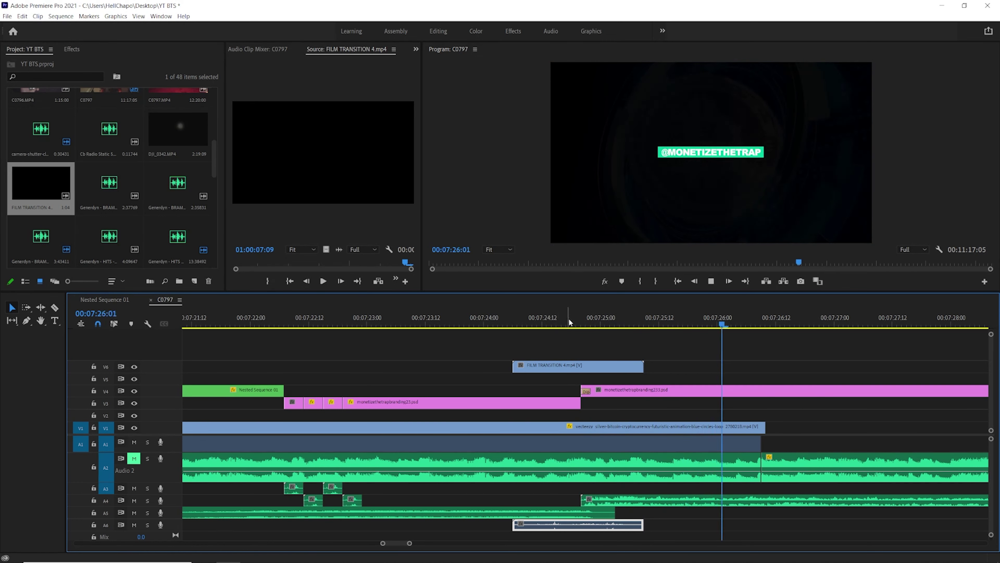
click(566, 323)
drag(513, 366, 591, 367)
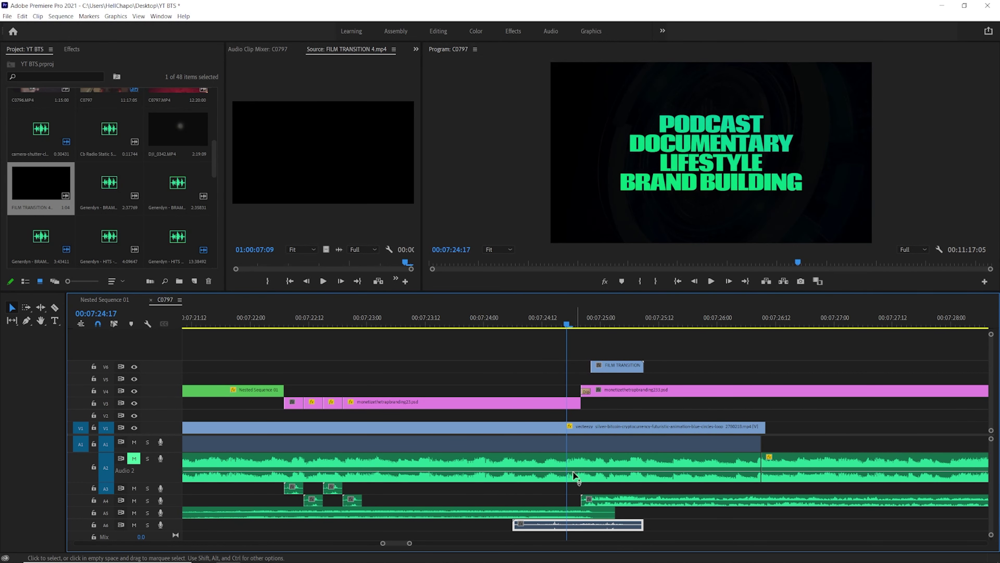
drag(514, 524, 591, 526)
key(space)
click(614, 427)
mouse_move(613, 369)
mouse_down()
mouse_move(596, 369)
mouse_move(610, 374)
mouse_up()
click(626, 526)
shift+click(629, 365)
mouse_move(615, 366)
mouse_down()
mouse_move(590, 371)
mouse_move(613, 370)
mouse_up()
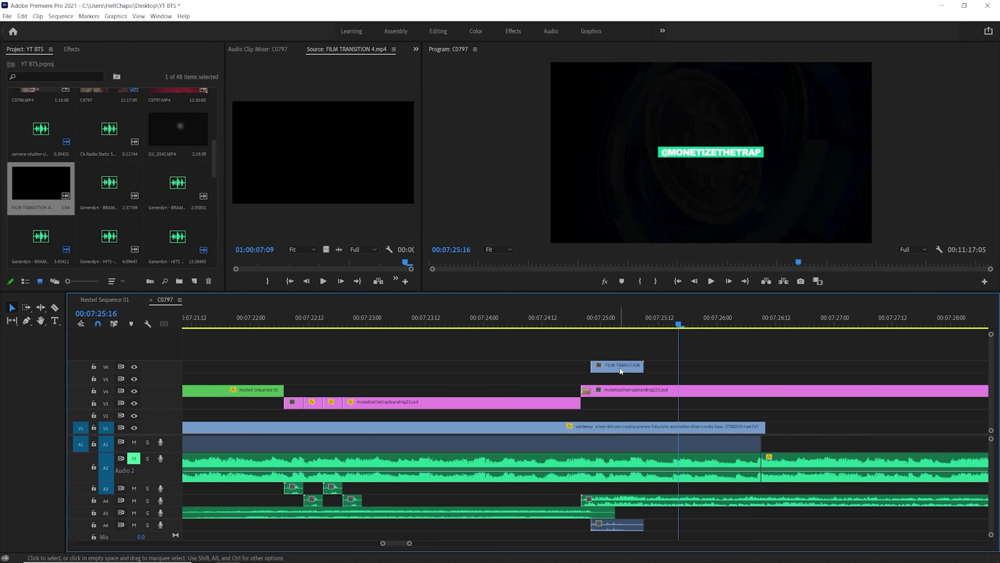
click(623, 527)
shift+click(625, 370)
drag(626, 371, 624, 379)
click(632, 529)
- Shift the film transition's video and audio earlier together so they straddle the title change, and play it back
click(622, 378)
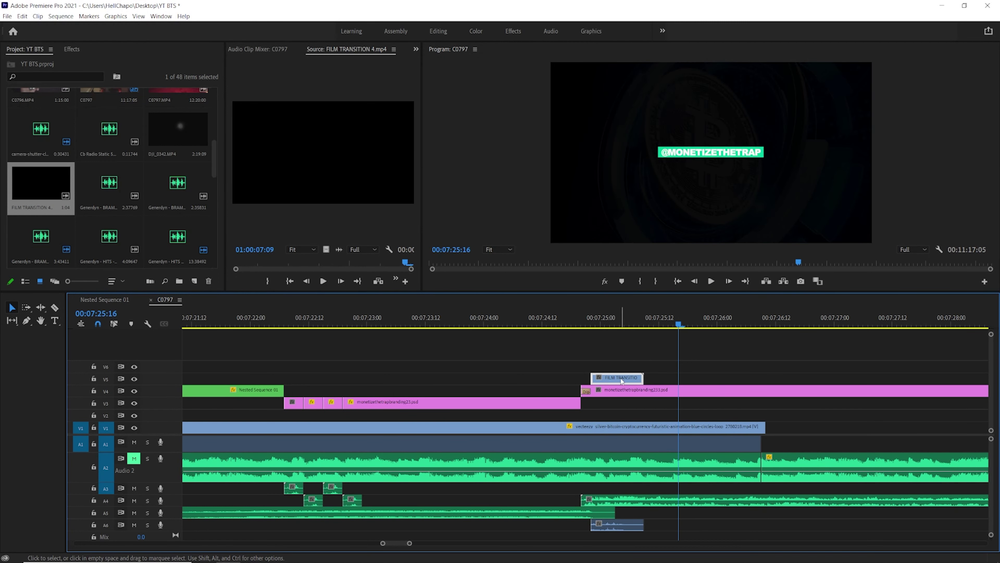
shift+click(621, 527)
drag(621, 381, 583, 381)
click(543, 317)
key(space)
key(space)
- Move the film transition video down to V2 beneath the title clips and play it back
click(566, 317)
drag(583, 380, 583, 416)
click(548, 319)
key(space)
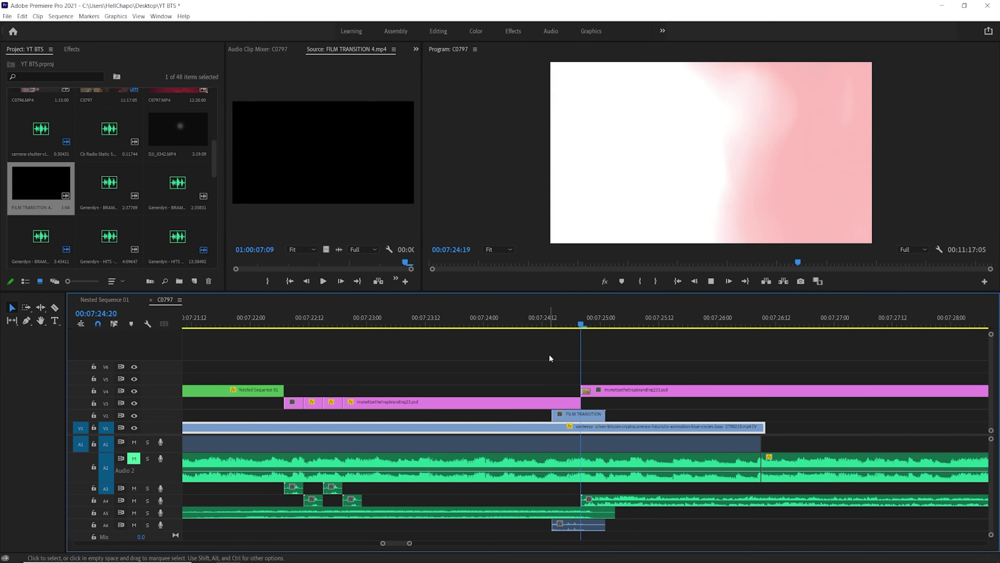
- Trim both ends of the film transition's video and audio to about 6 frames around the title change, and replay it
drag(553, 321, 581, 323)
drag(552, 414, 577, 414)
drag(552, 524, 566, 525)
drag(570, 526, 575, 525)
click(596, 417)
drag(597, 423, 581, 423)
click(552, 316)
key(space)
mouse_move(557, 317)
mouse_down()
mouse_move(591, 318)
mouse_move(552, 318)
mouse_up()
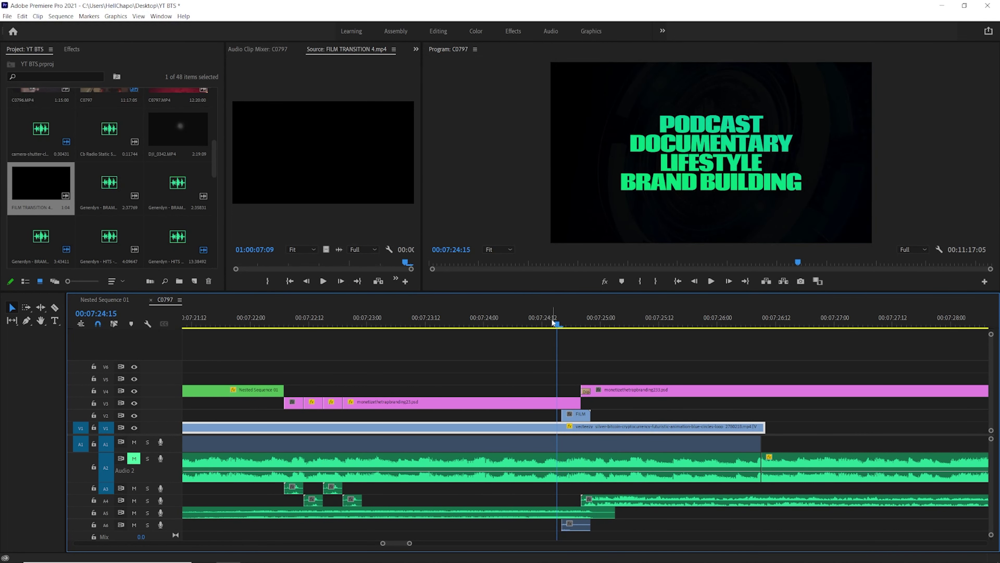
- Move the shortened film transition video up to V5 above the title clips and play it back
drag(583, 414, 581, 379)
key(space)
key(space)
- Set the blend mode of the film transition clip on V5 to Screen
click(569, 317)
click(576, 378)
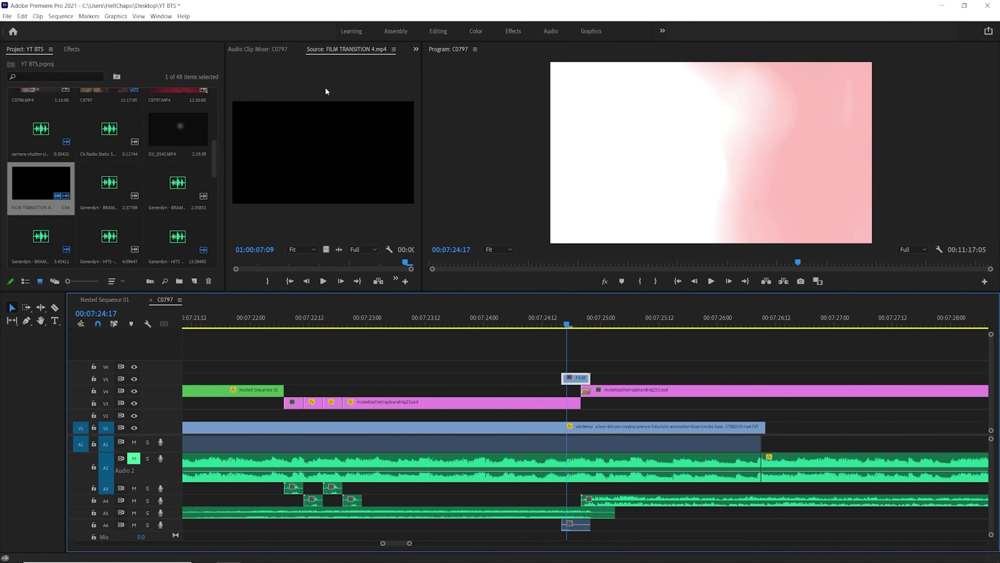
click(260, 48)
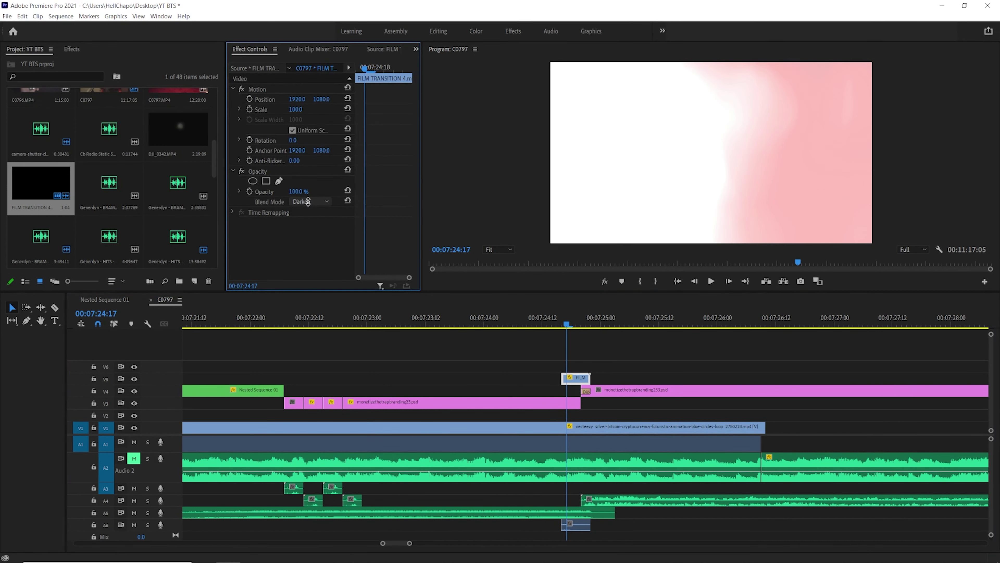
scroll(308, 201, down, 2)
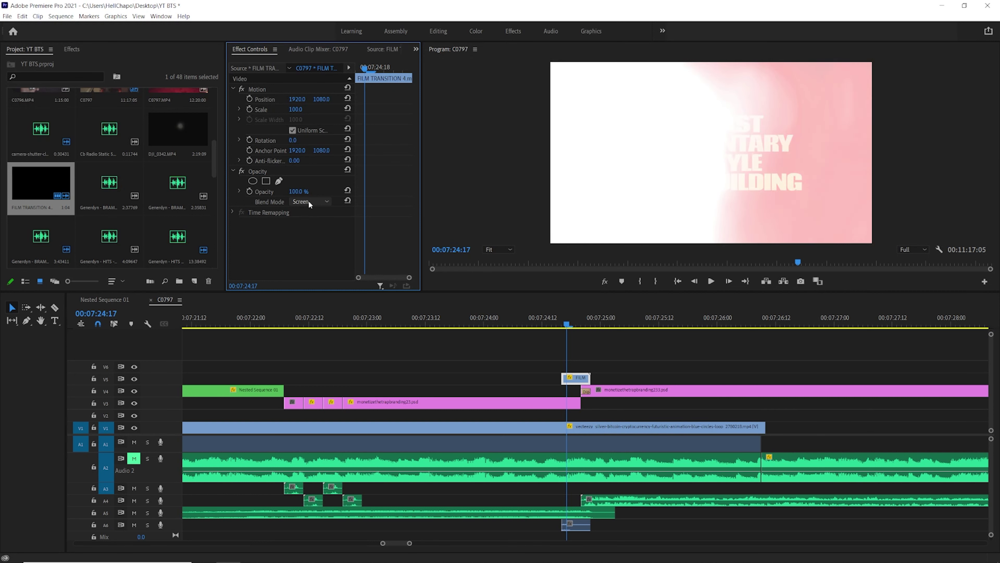
- Play back the blended film transition over the title change and save the project
drag(564, 326, 541, 318)
key(space)
click(559, 323)
key(space)
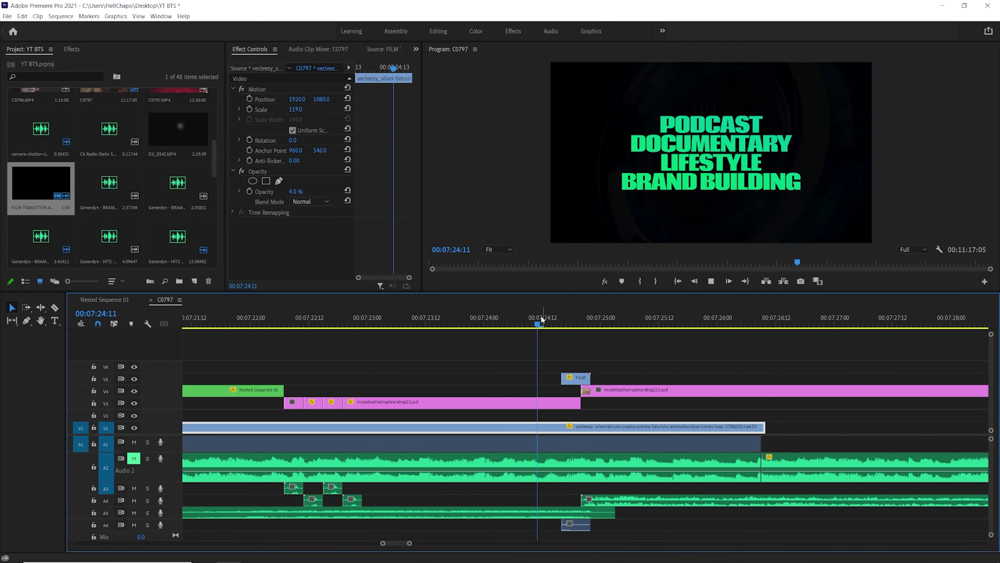
click(575, 318)
key(ctrl+s)
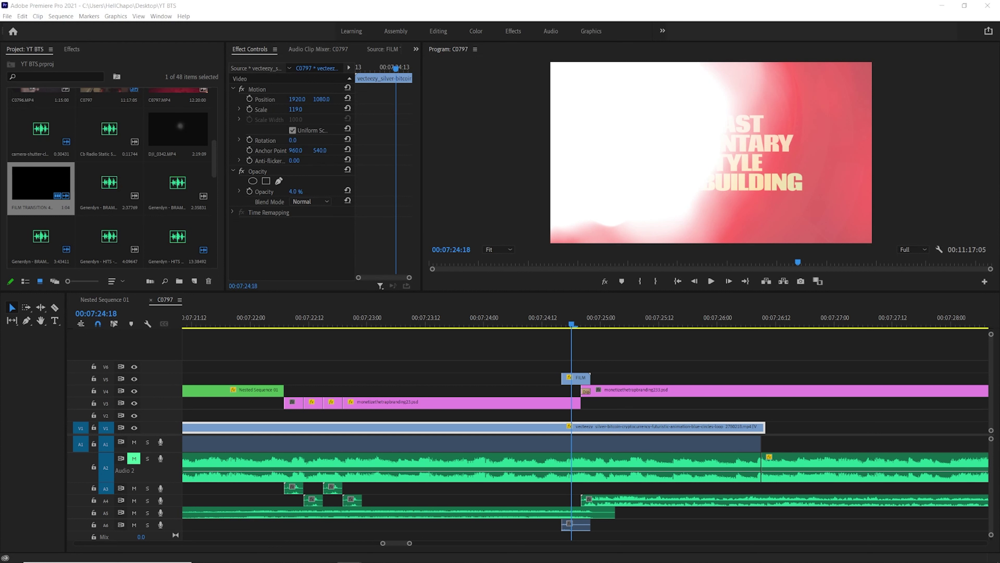
- Import Embers_6.mov into the project and preview it in the Source Monitor, returning it to its first frame
drag(999, 272, 138, 208)
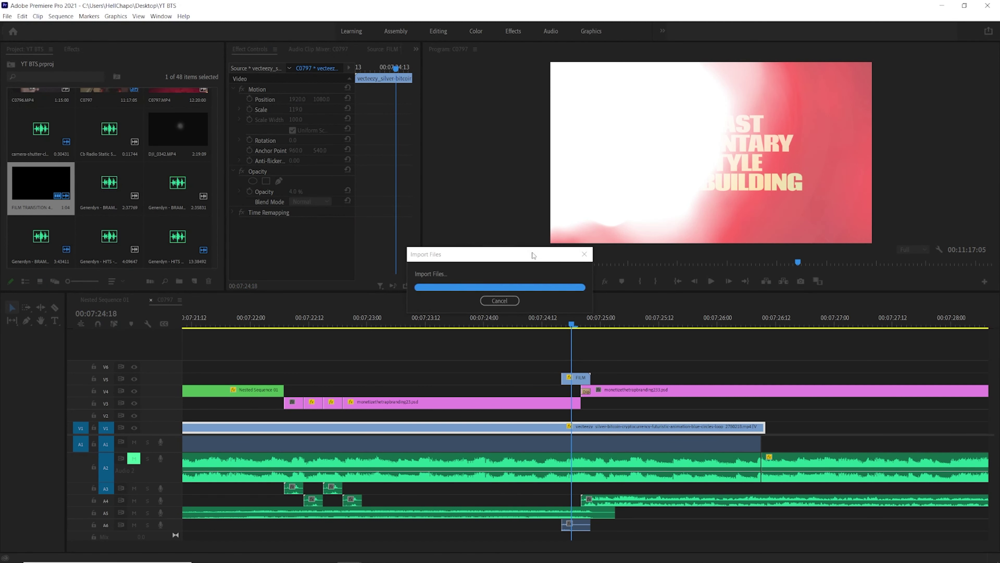
scroll(135, 219, up, 5)
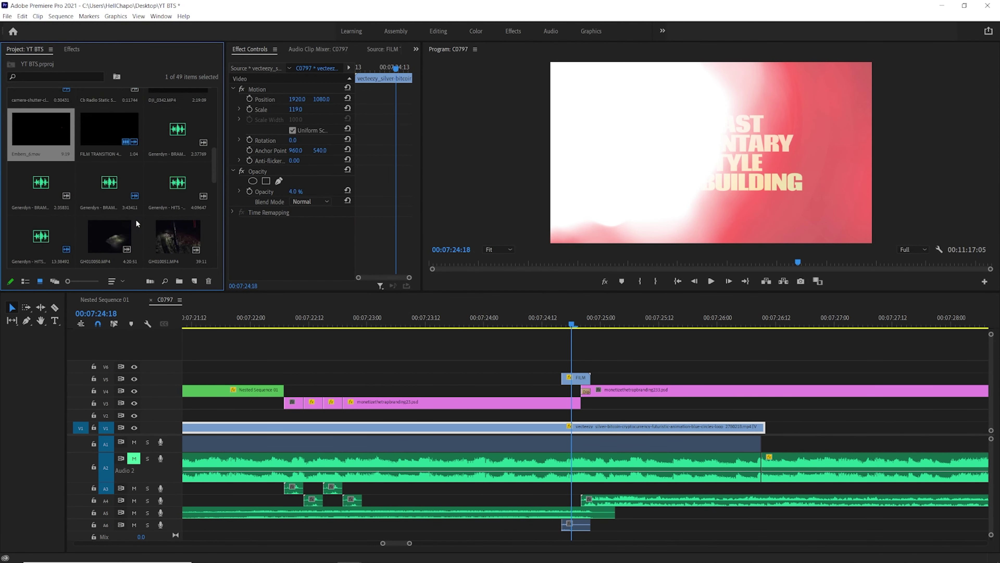
double_click(39, 183)
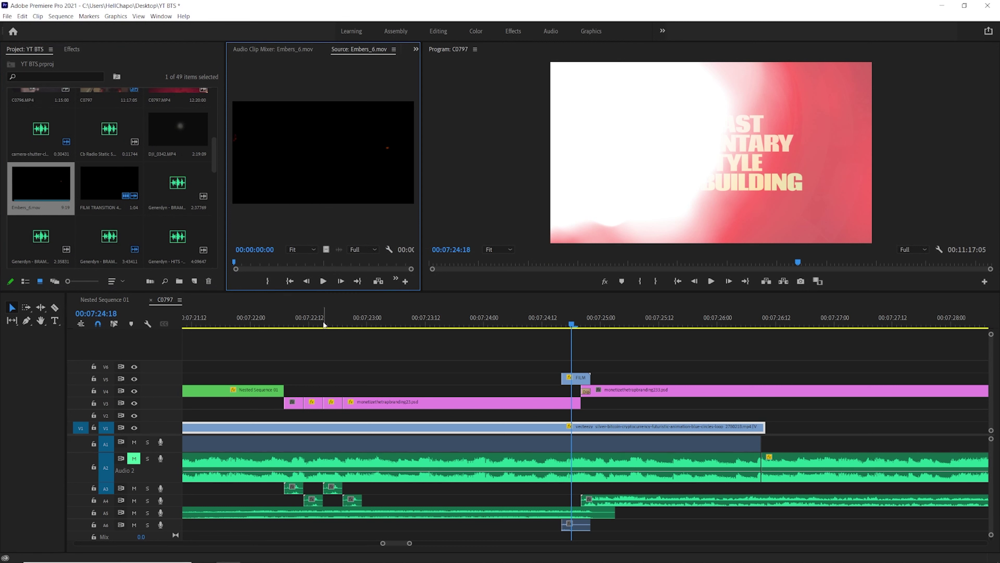
click(387, 325)
drag(389, 326, 421, 311)
click(324, 280)
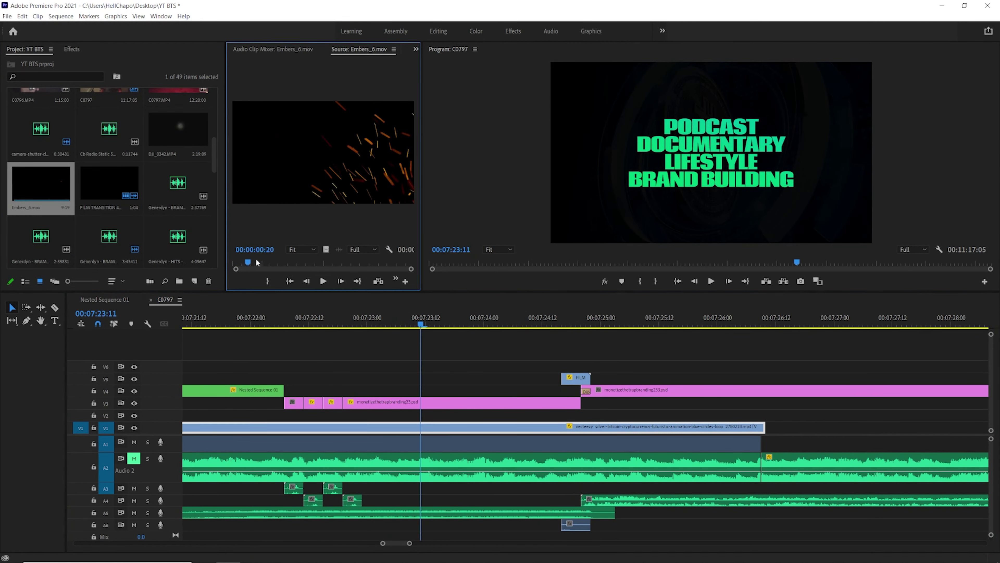
drag(265, 264, 244, 265)
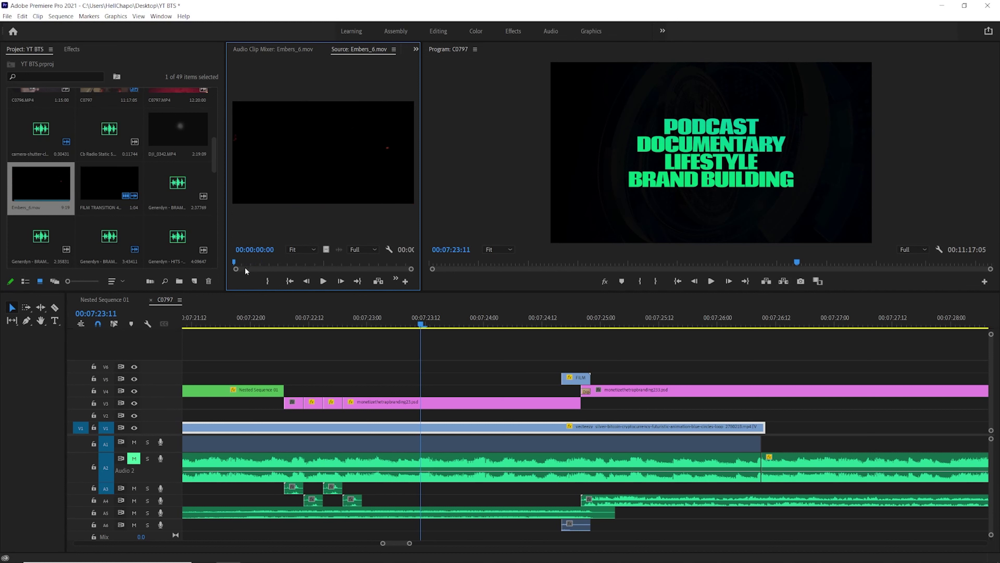
- Mark in and out points near the start of Embers_6.mov and place its video on V6 above the film transition clip
key(i)
key(space)
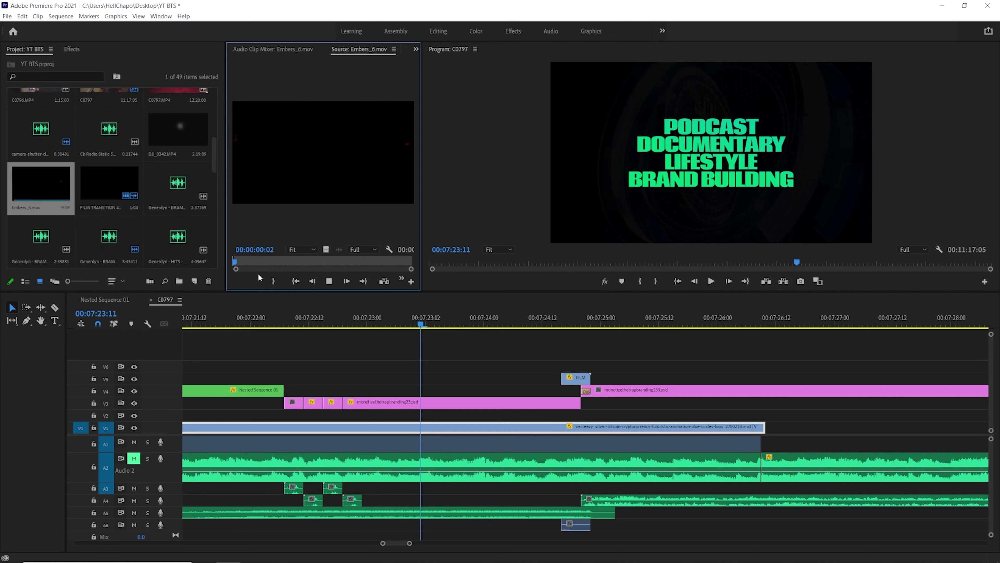
key(space)
click(273, 281)
drag(326, 249, 577, 323)
- Cycle through the blend modes of the Embers_6.mov clip on V6 and set it to Screen
click(586, 365)
click(250, 53)
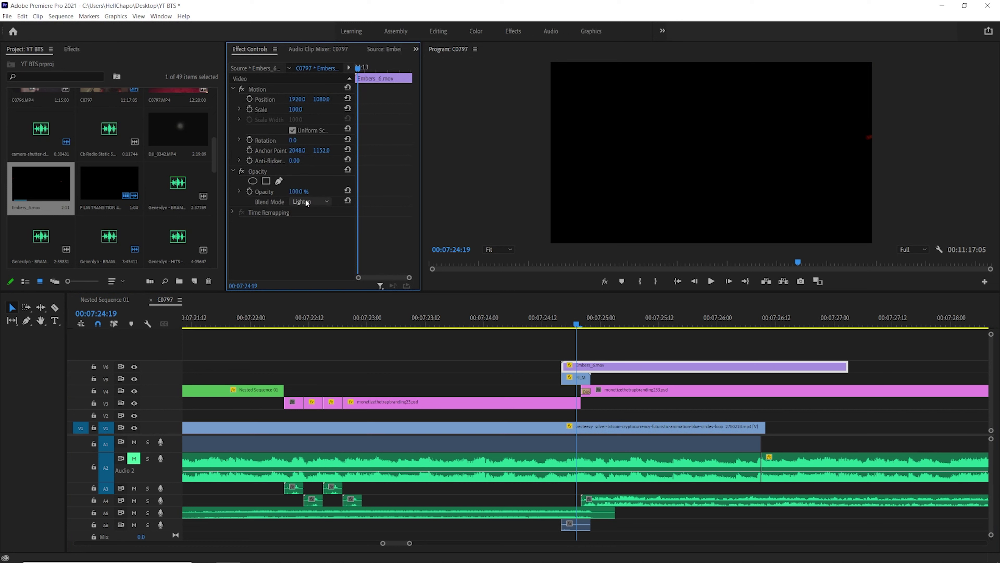
scroll(305, 201, down, 1)
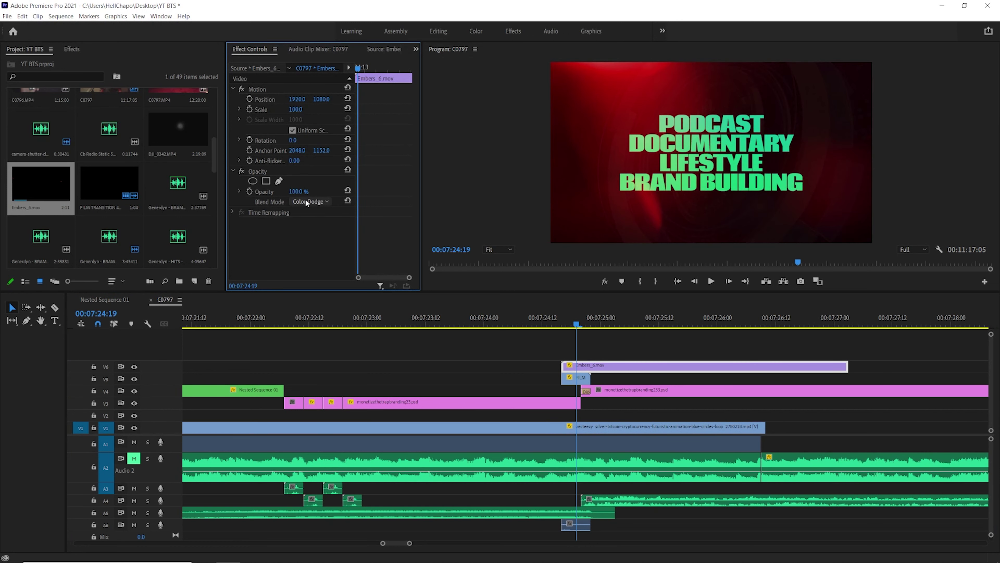
- Cut the embers clip where the film transition ends, delete the remainder, save the project and play back the result
key(c)
click(602, 365)
key(v)
click(605, 366)
key(Delete)
key(ctrl+s)
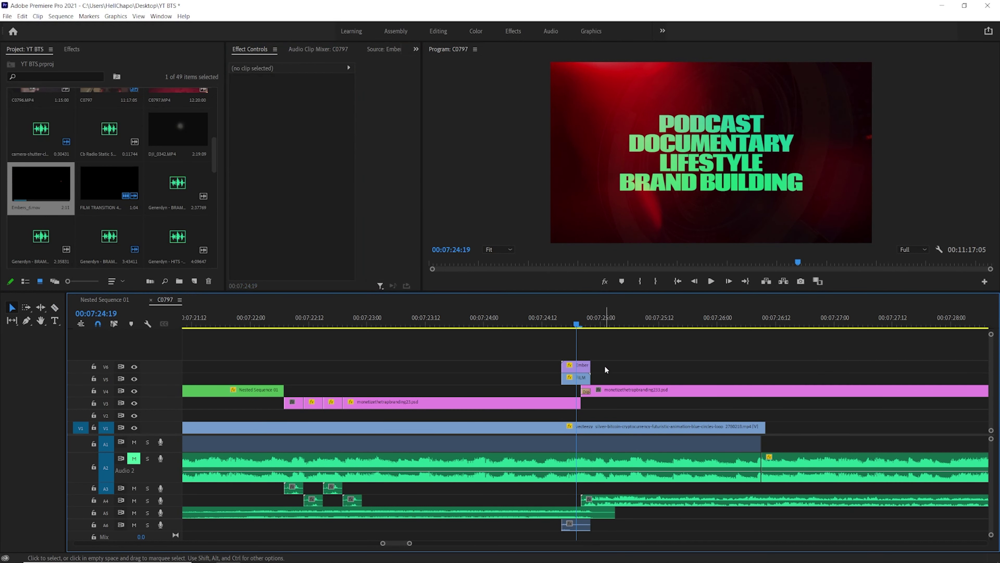
mouse_move(567, 323)
mouse_down()
mouse_move(592, 324)
mouse_move(537, 327)
mouse_move(591, 329)
mouse_move(560, 329)
mouse_move(577, 327)
mouse_up()
key(space)
- Extend the end of the embers clip on V6 to about 00:07:26:00 and check the frames after the title change
click(581, 365)
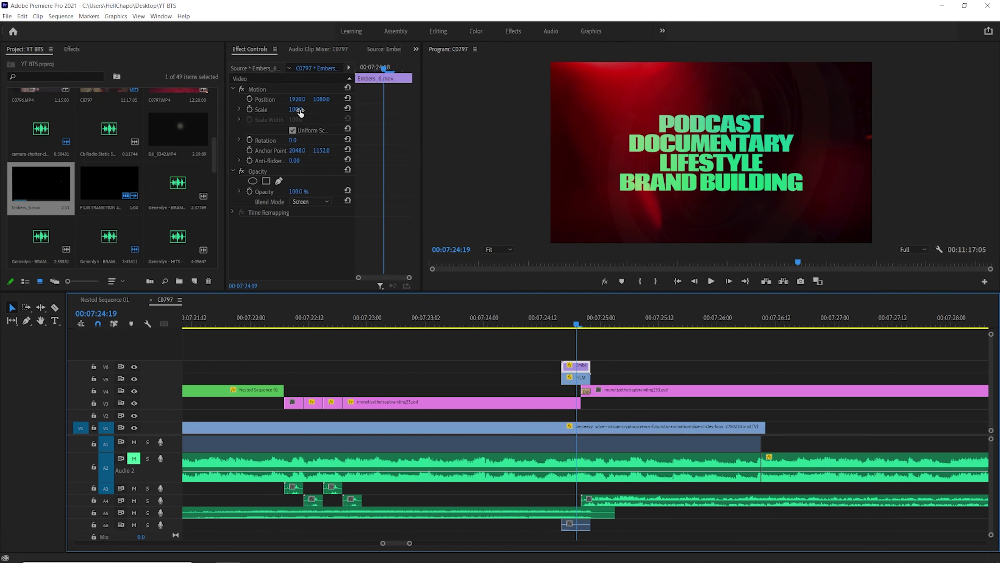
drag(590, 365, 717, 365)
click(603, 318)
mouse_move(604, 321)
mouse_down()
mouse_move(643, 320)
mouse_move(578, 322)
mouse_move(605, 327)
mouse_up()
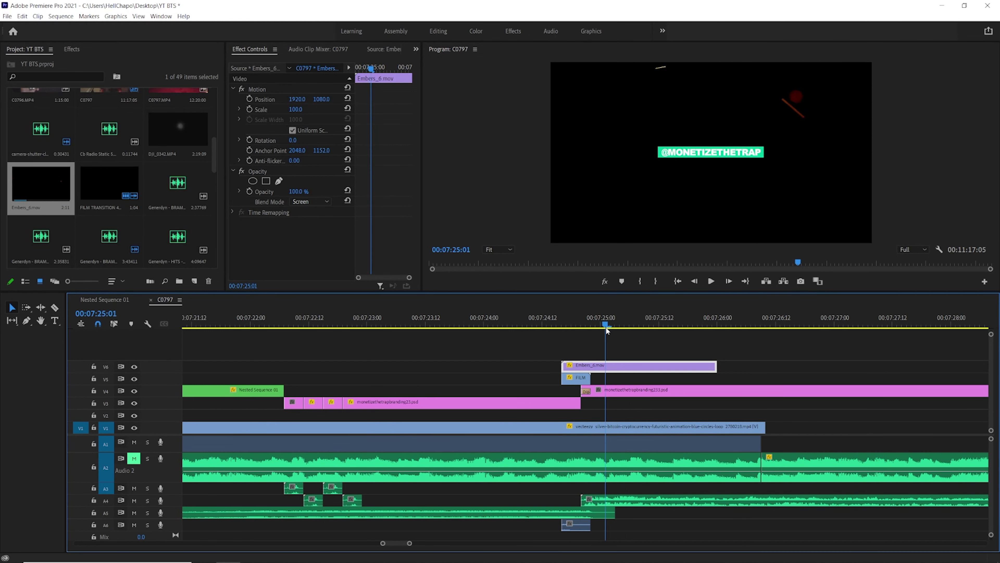
- Move the embers clip earlier to start at about 00:07:24:10 and set its scale to 134
drag(606, 366, 578, 367)
click(556, 326)
drag(555, 324, 528, 322)
click(578, 371)
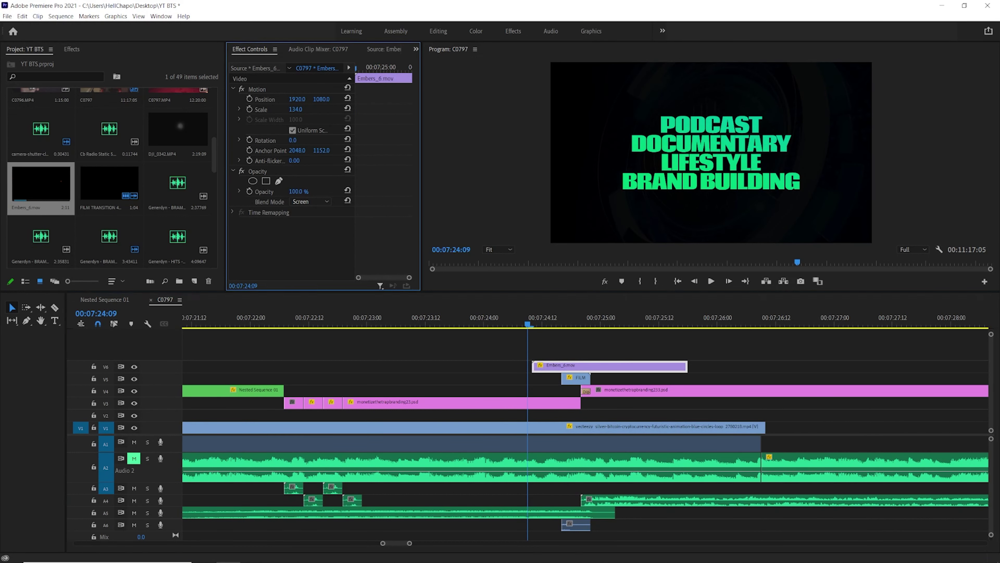
- Shorten and reposition the embers clip to span about 00:07:24:13 to 00:07:24:23 and play it back
drag(687, 366, 577, 366)
click(553, 321)
key(space)
click(578, 321)
drag(578, 321, 532, 321)
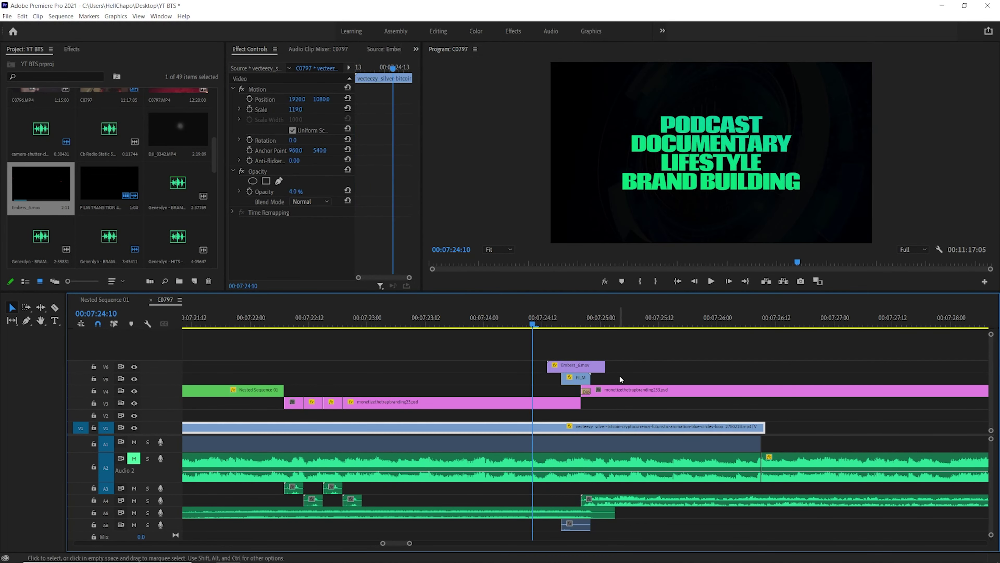
drag(601, 365, 595, 365)
key(space)
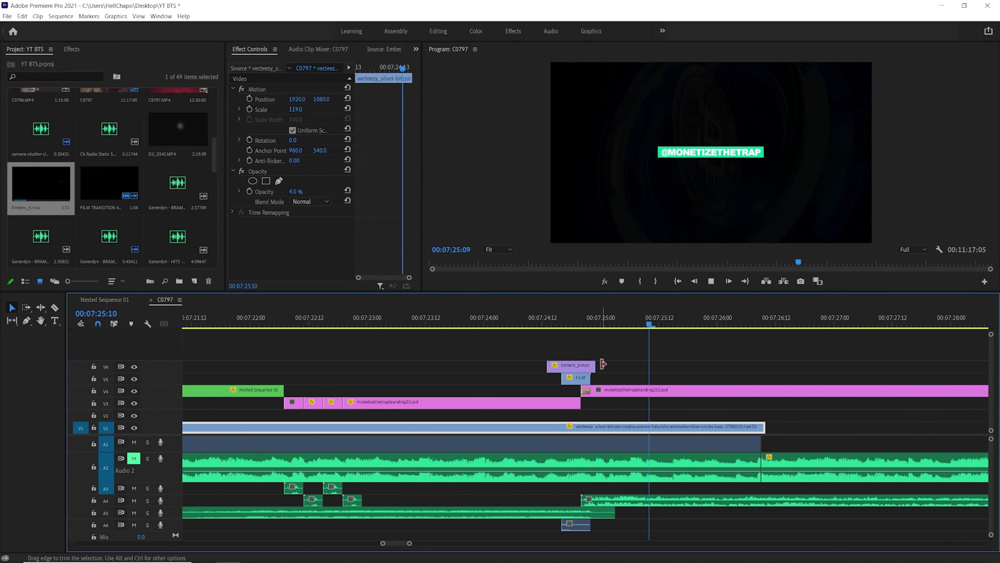
- Try a scale of 72 on the embers clip, set it to 100, and fit the clip to the frame size
mouse_move(562, 319)
mouse_down()
mouse_move(592, 320)
mouse_move(538, 316)
mouse_move(586, 319)
mouse_move(576, 318)
mouse_up()
click(573, 365)
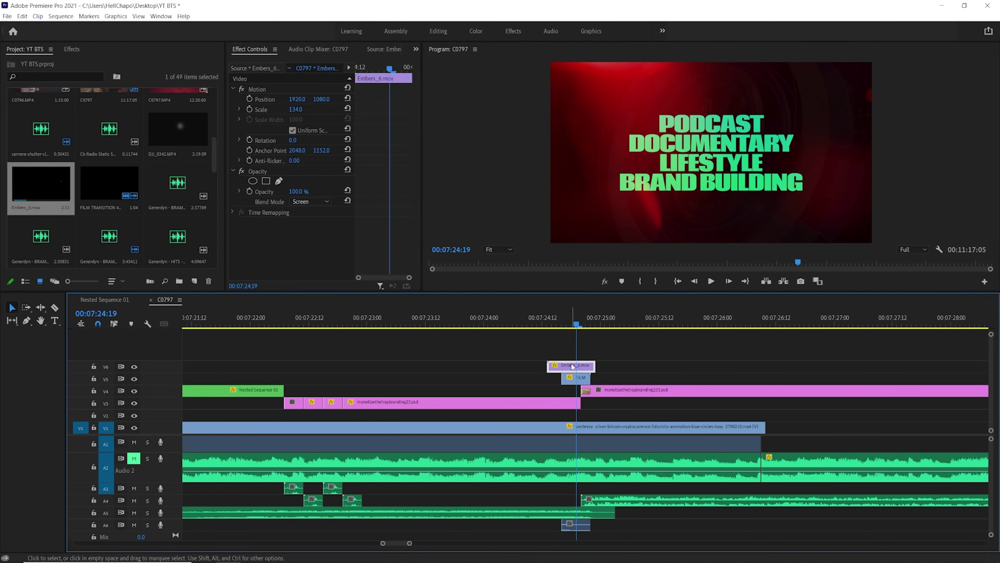
drag(296, 109, 283, 109)
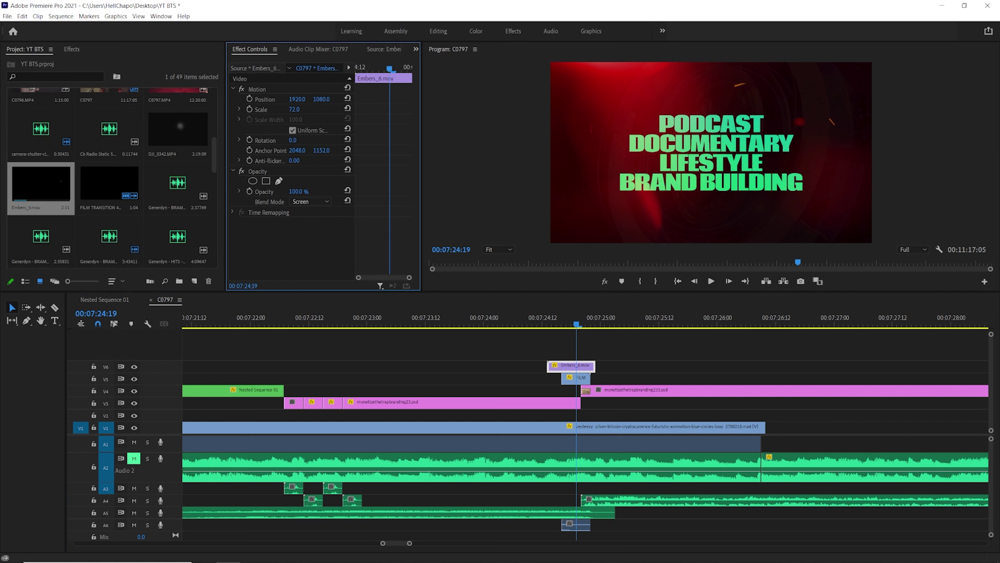
drag(276, 109, 302, 109)
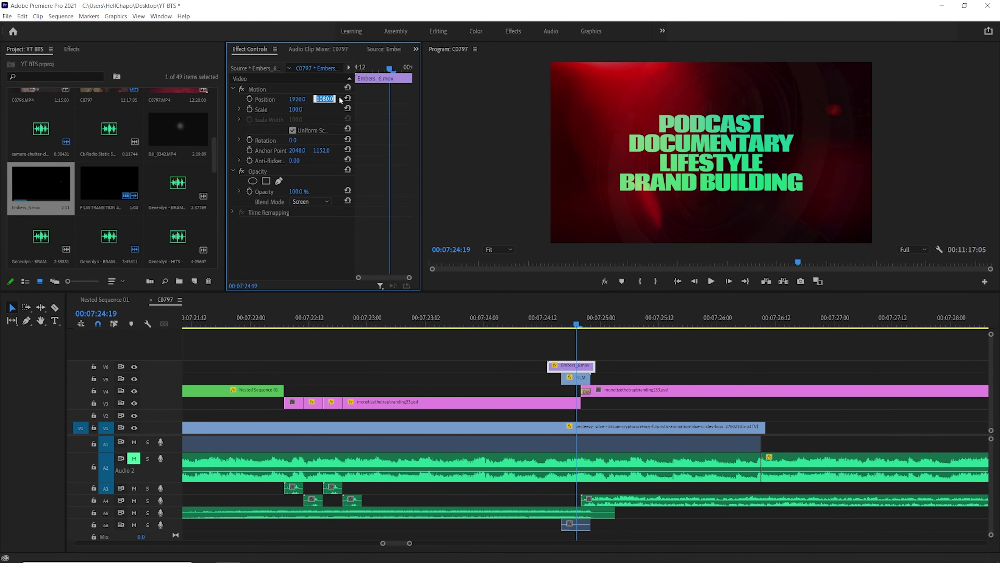
key(Return)
right_click(571, 366)
click(611, 465)
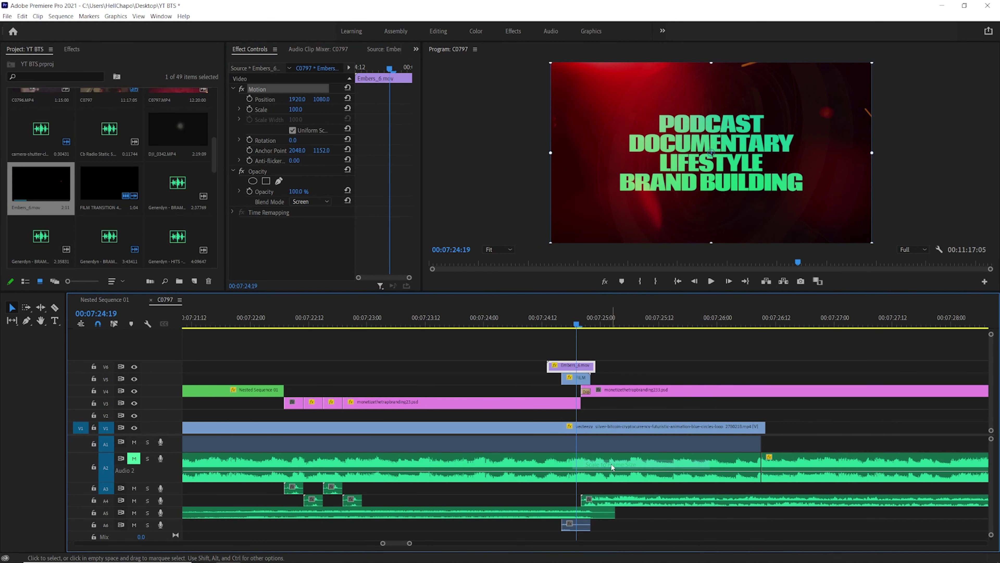
- Extend the end of the embers clip to about 00:07:25:08 and play back the title change
click(552, 323)
drag(556, 322, 533, 321)
drag(595, 366, 638, 366)
key(space)
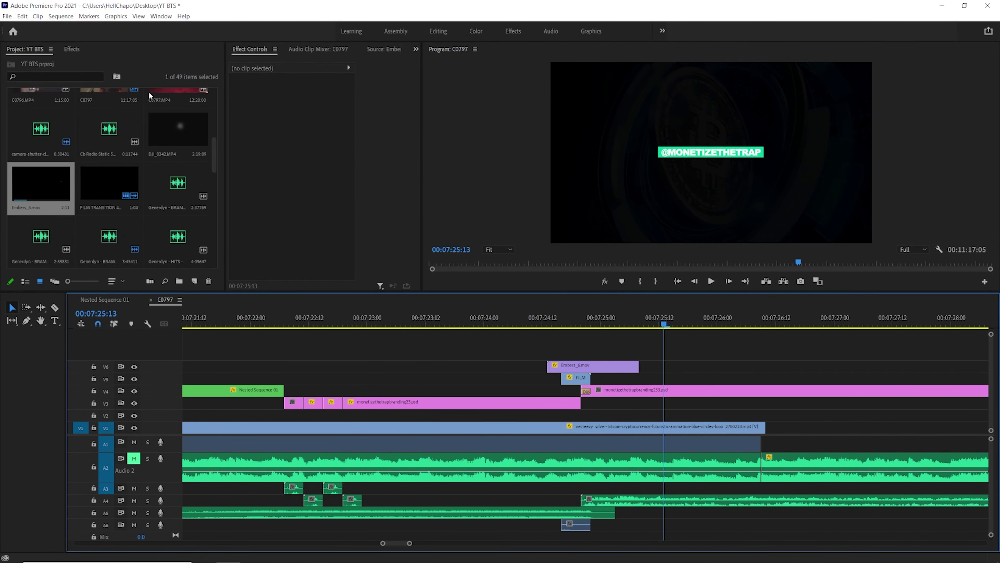
- Look up the Dip transitions, then fade out the embers clip with opacity keyframes from 00:07:24:22 to its end
click(75, 49)
click(65, 62)
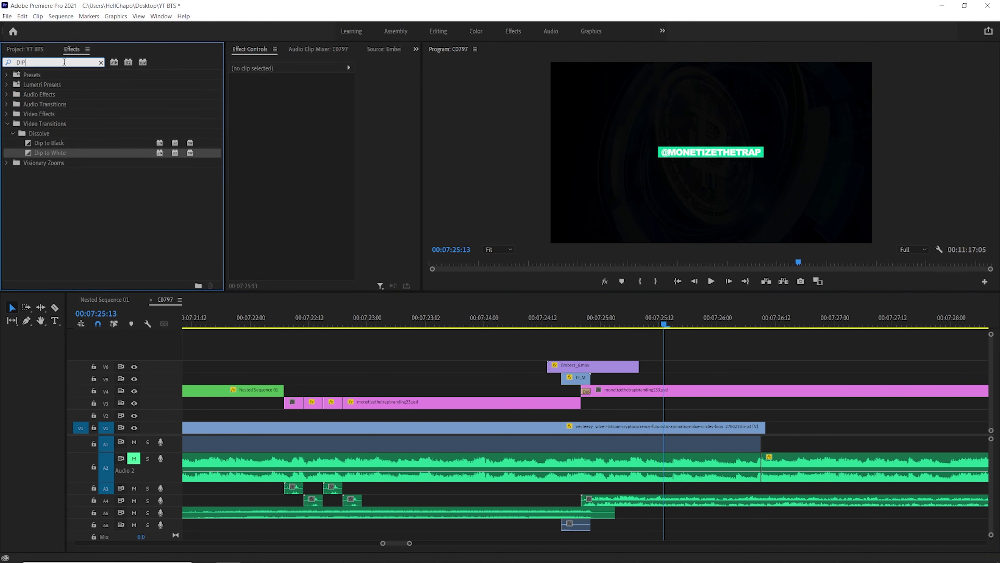
click(606, 364)
mouse_move(383, 69)
mouse_down()
mouse_move(366, 69)
mouse_move(382, 69)
mouse_up()
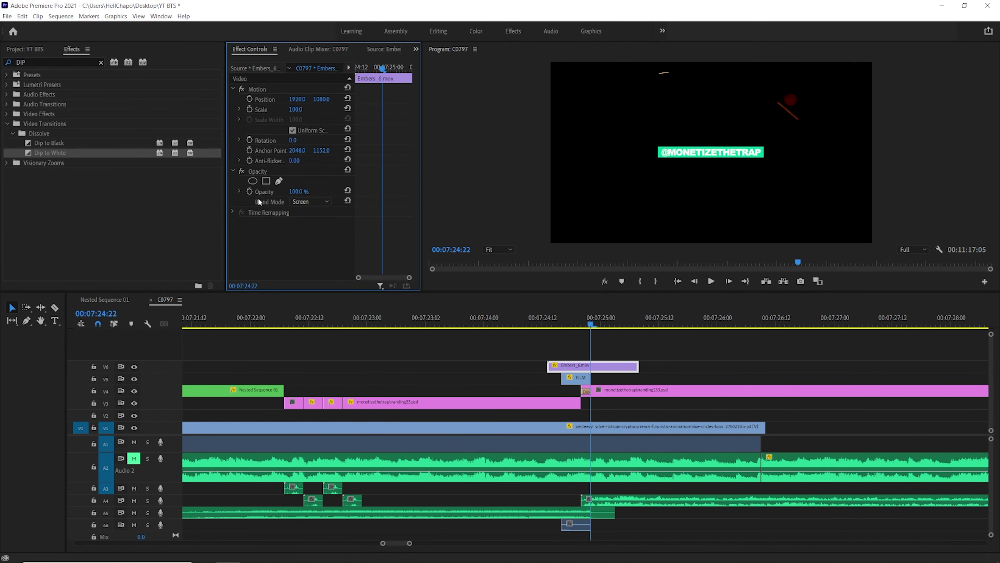
click(249, 192)
key(Right)
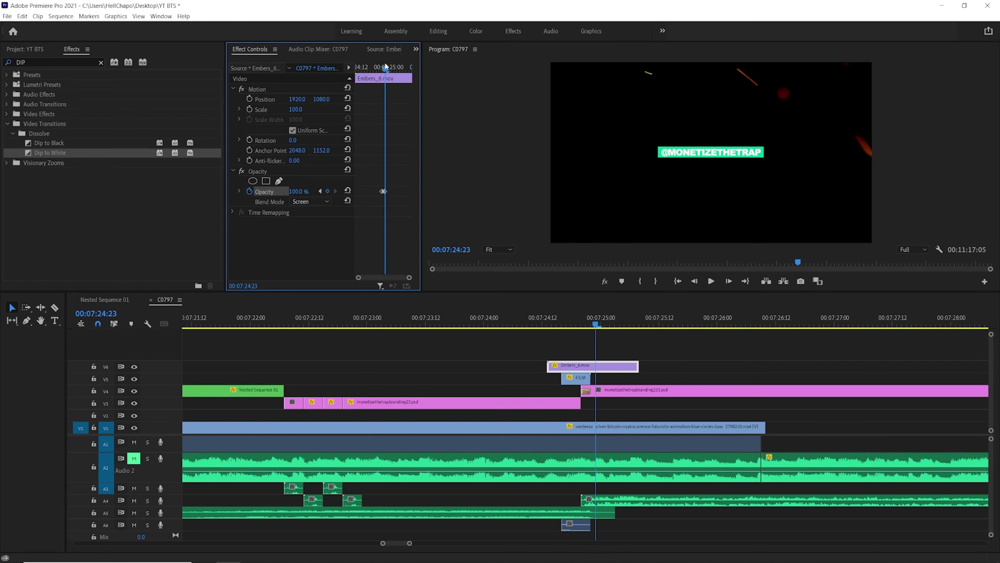
drag(385, 65, 427, 73)
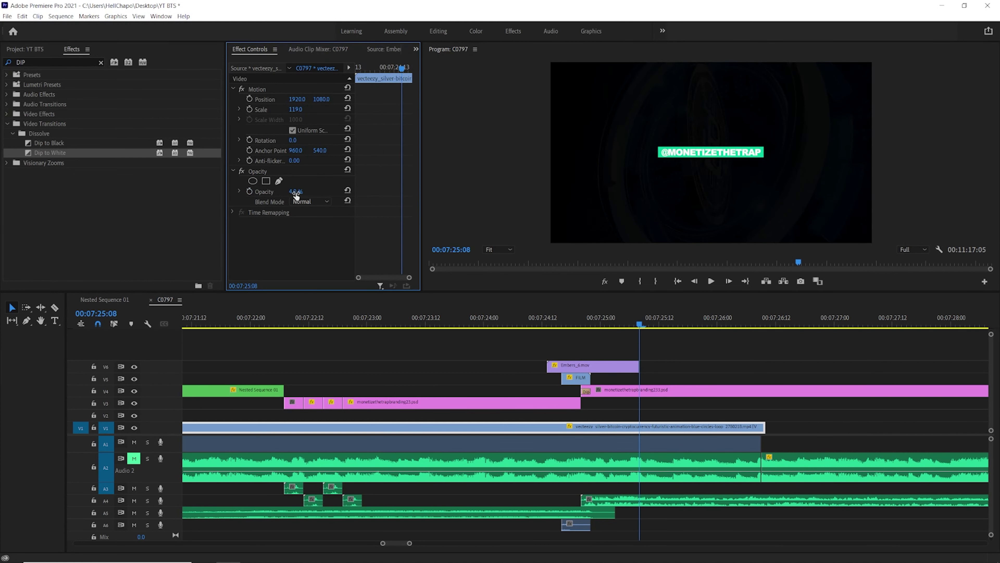
click(616, 366)
drag(295, 192, 256, 191)
drag(616, 315, 598, 325)
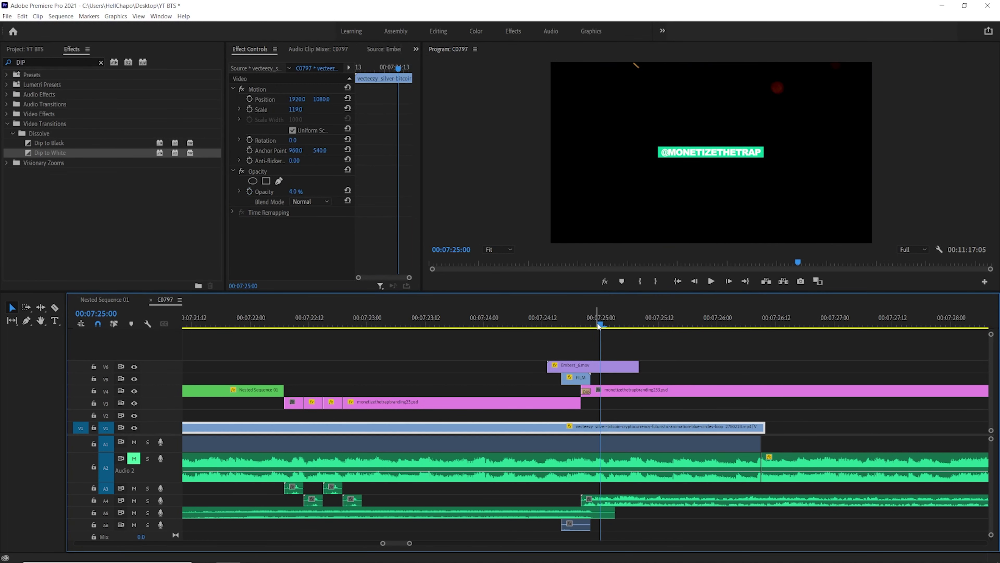
- Try slowing the embers clip to 50% speed, play it back, undo the speed change and replay the title change
right_click(600, 370)
click(634, 393)
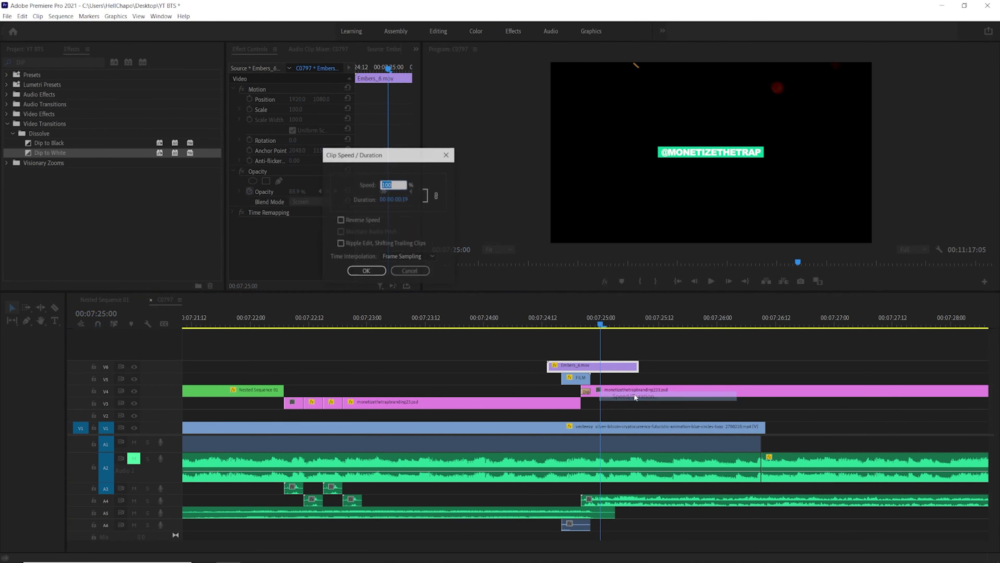
text(50)
key(Return)
key(space)
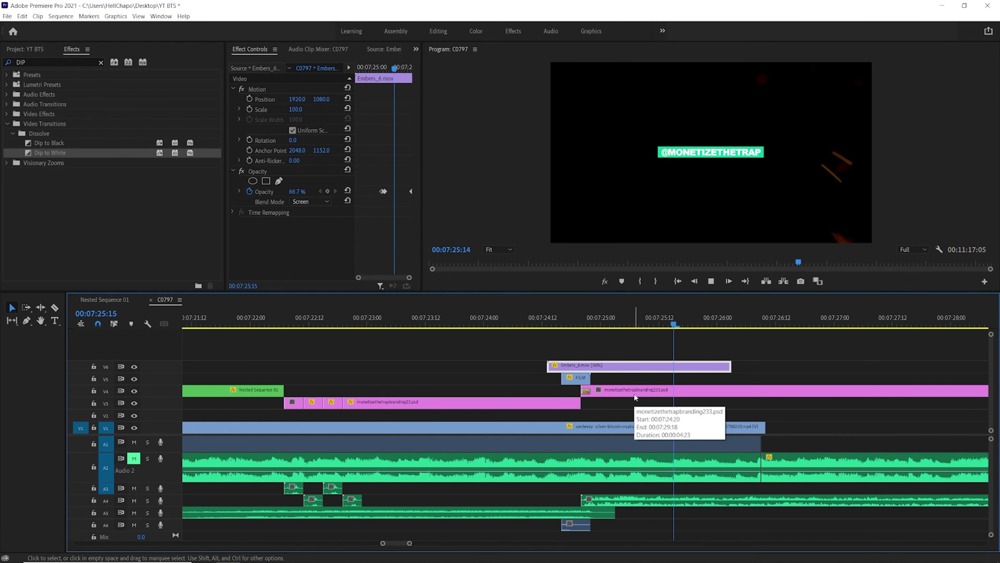
key(ctrl+z)
click(556, 322)
key(space)
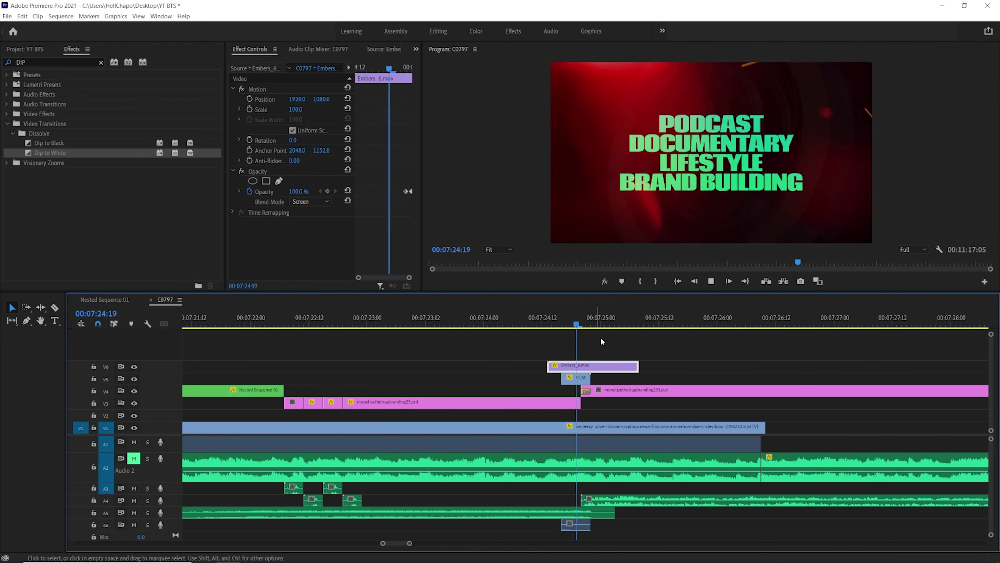
- Shorten the embers clip to end at about 00:07:25:00 and play back the title change
drag(638, 366, 600, 366)
click(576, 322)
key(space)
click(565, 326)
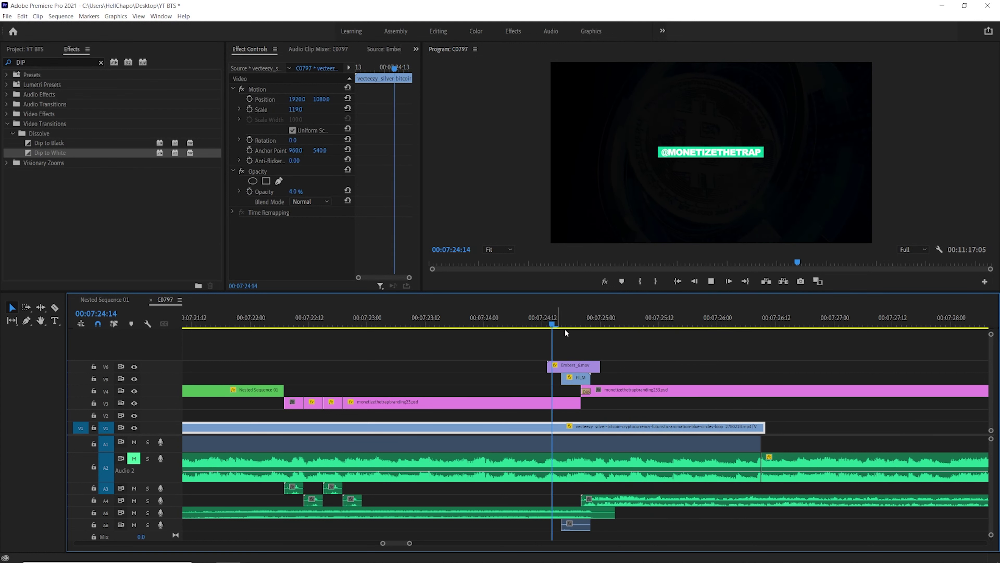
key(space)
- Delete the embers clip from V6 and save the project
click(574, 364)
key(Delete)
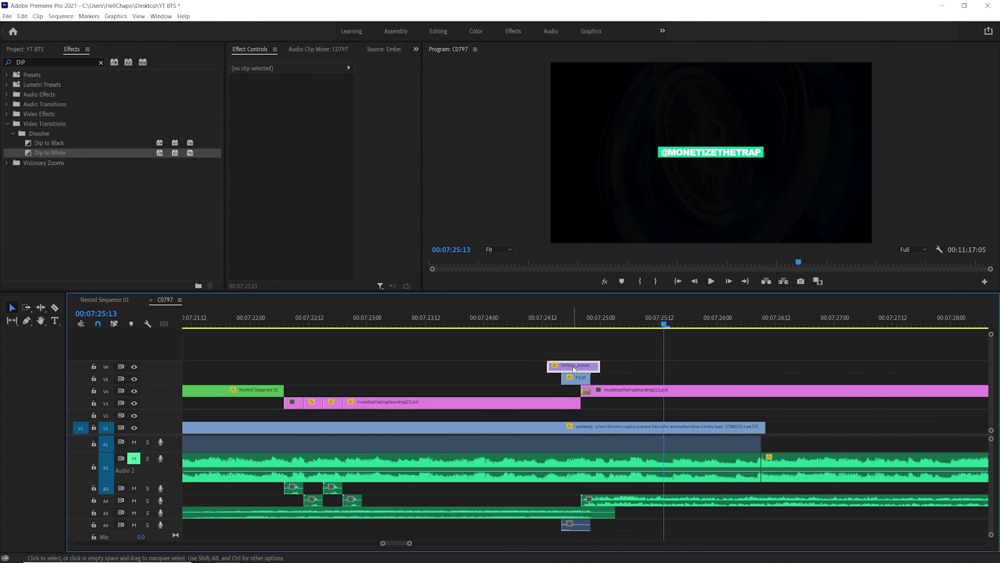
key(ctrl+s)
- Play back the intro from its beginning to review the title sequence
key(minus)
key(minus)
key(minus)
click(481, 325)
key(space)
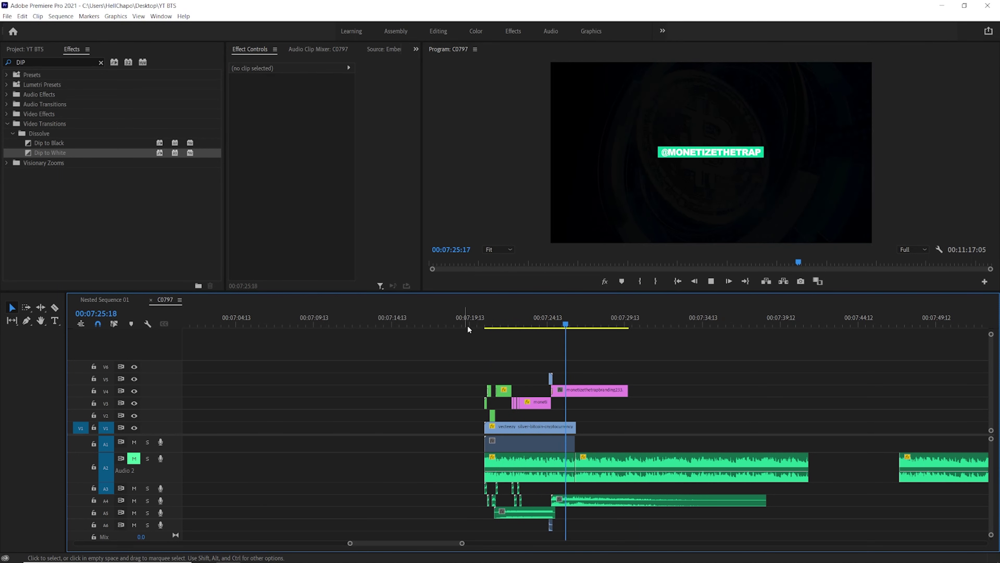
click(483, 324)
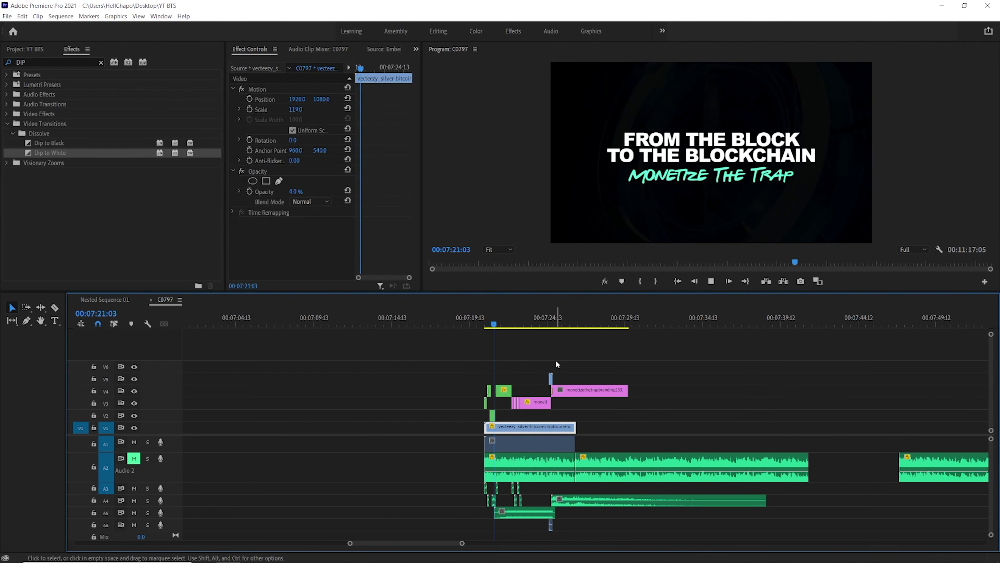
key(space)
- Cut the longer nested title clip on V4 at about 00:07:22:01 to separate a short tail piece
scroll(557, 365, up, 1)
scroll(556, 364, up, 3)
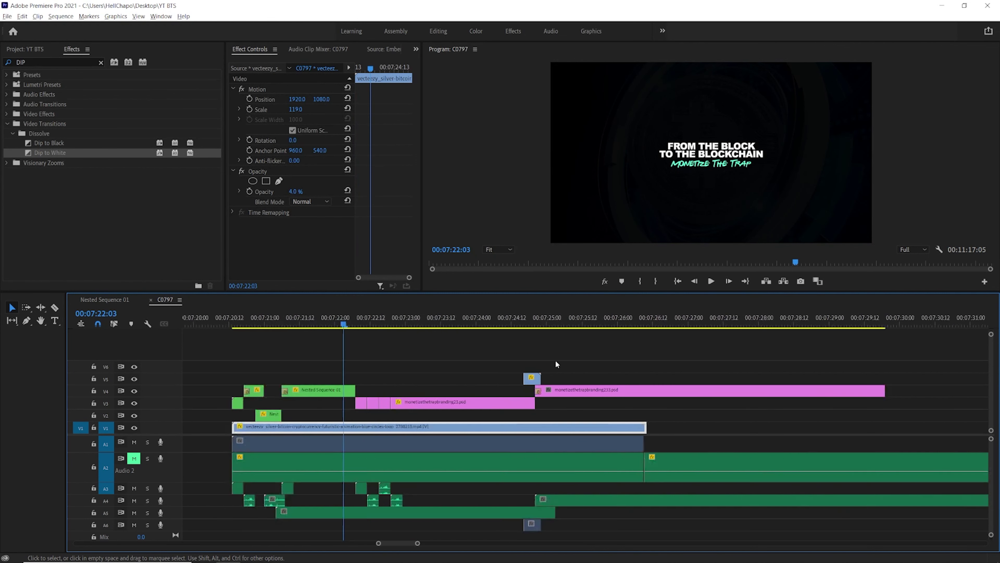
click(310, 390)
key(c)
click(314, 391)
key(v)
- Keyframe the scale of the nested title's tail piece from 171 at its start to a larger value at its end, and play it back
click(323, 390)
drag(297, 113, 343, 113)
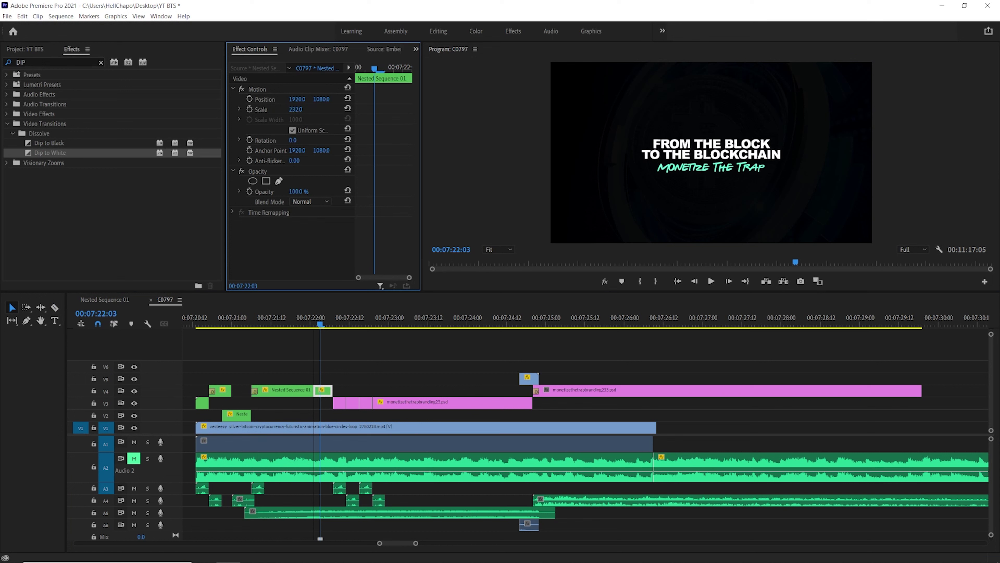
click(250, 108)
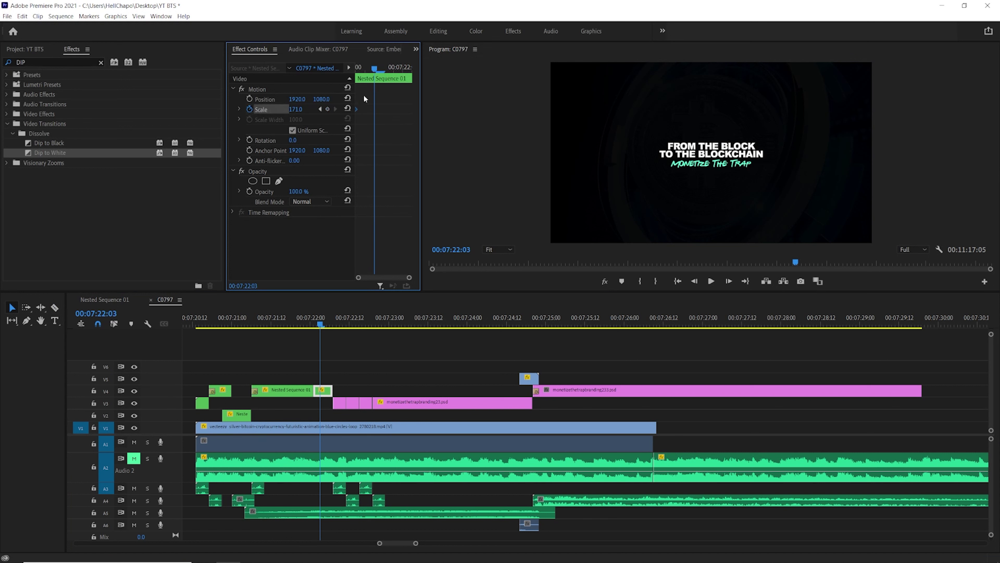
drag(302, 109, 411, 110)
click(301, 109)
click(271, 325)
key(space)
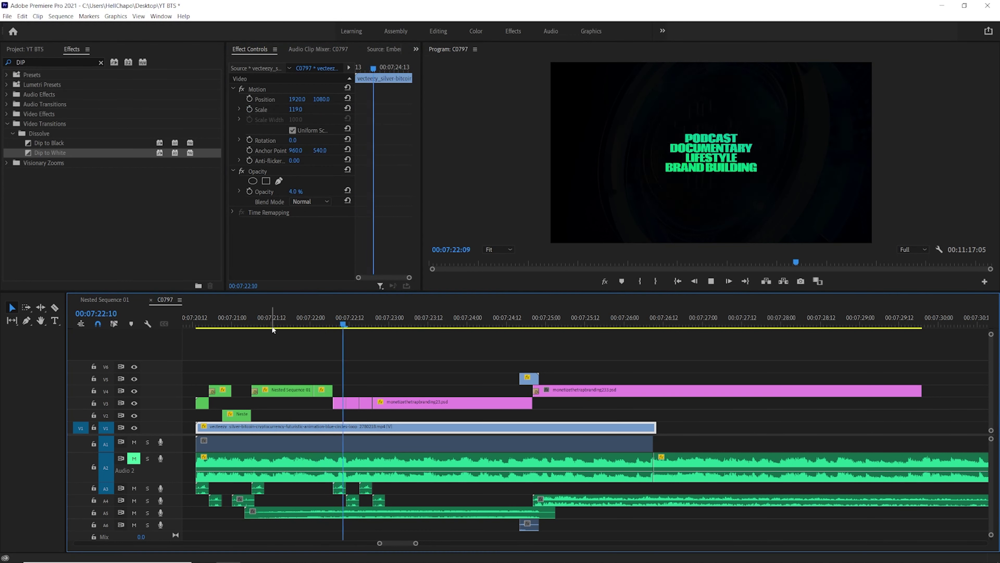
click(273, 326)
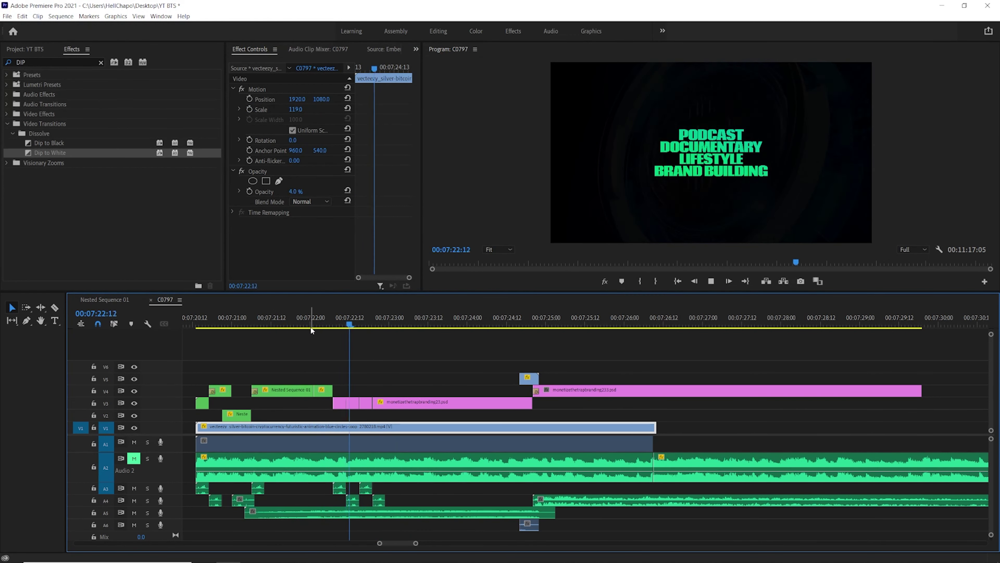
- Move the cut before the nested title's tail piece three frames later and replay the zoom into the next title
key(space)
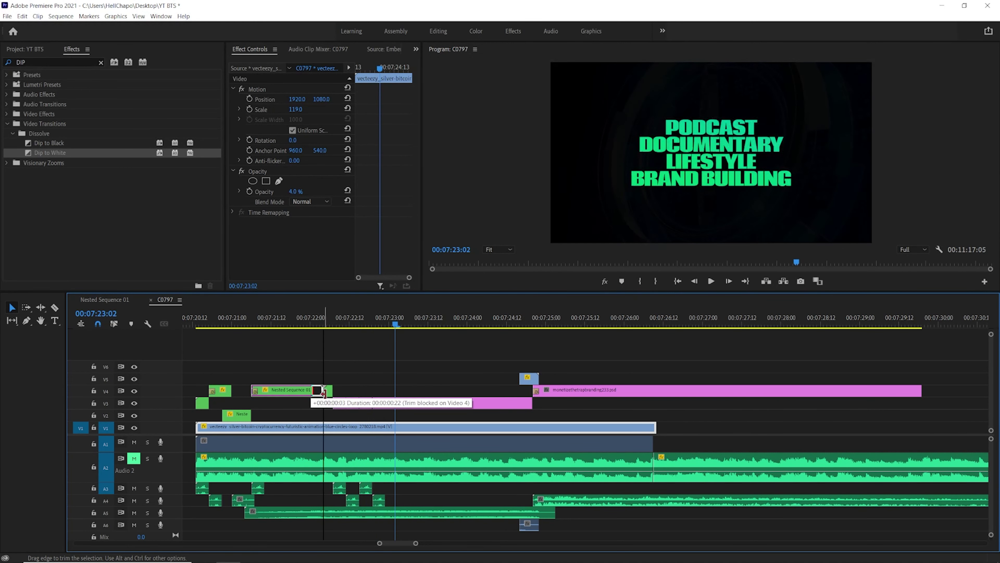
click(308, 318)
key(space)
click(309, 311)
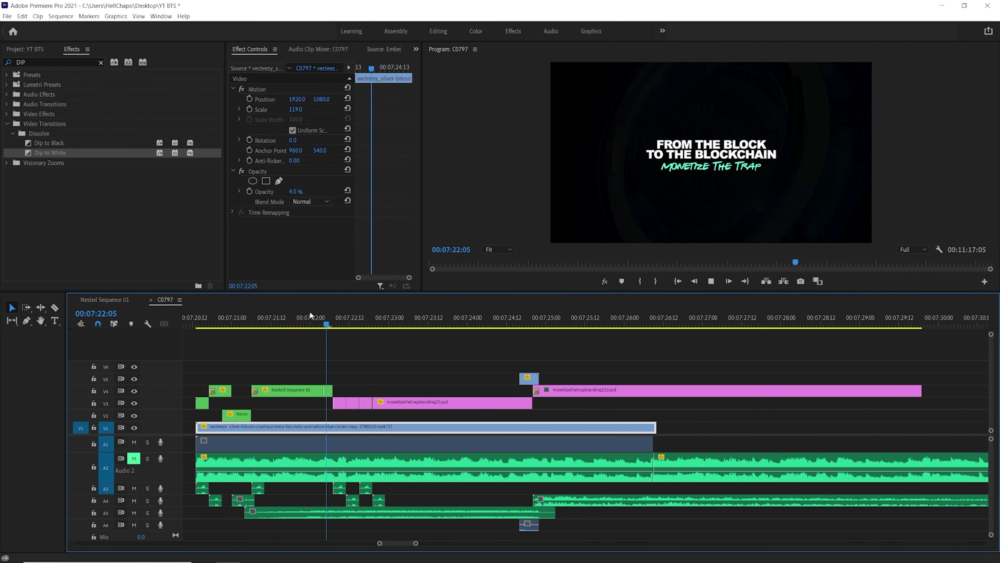
click(318, 309)
key(space)
click(329, 309)
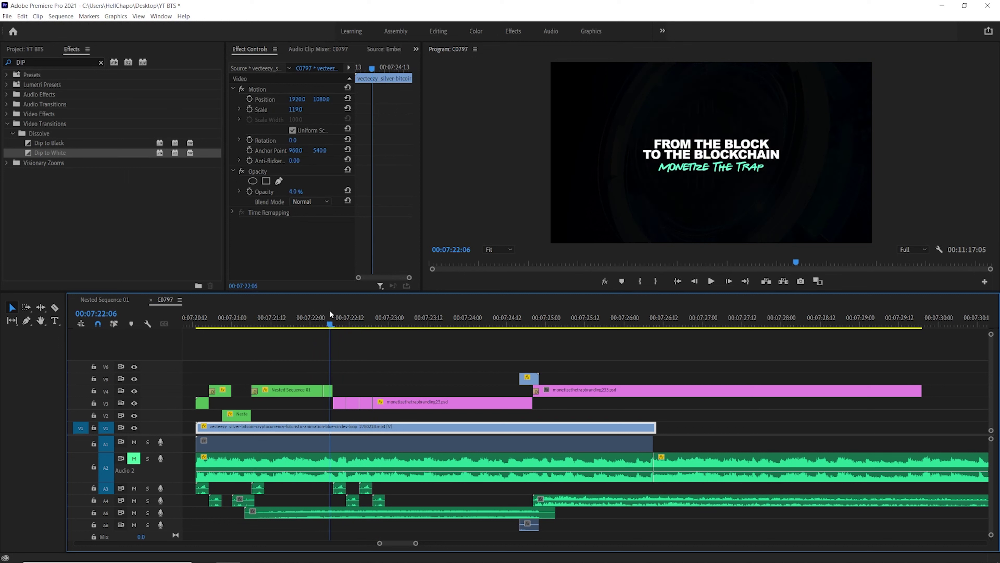
- Try the Invert video effect on the nested title's short tail piece and undo it
click(327, 394)
click(84, 61)
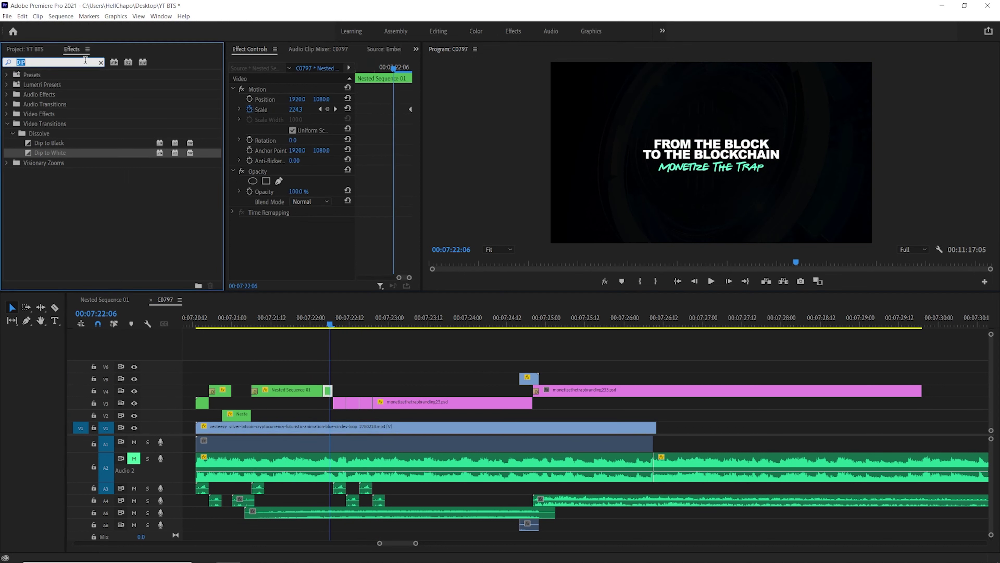
text(inv)
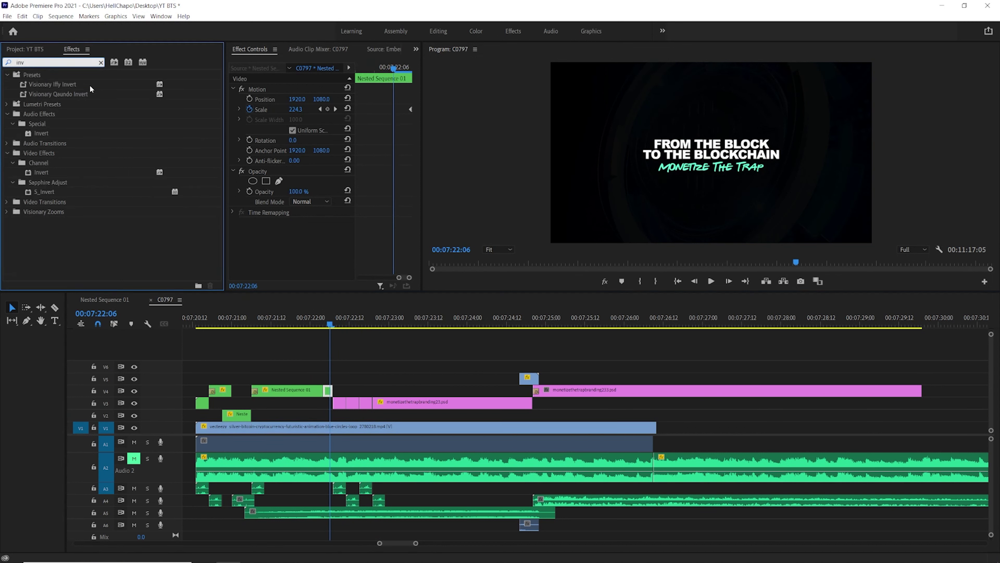
double_click(40, 172)
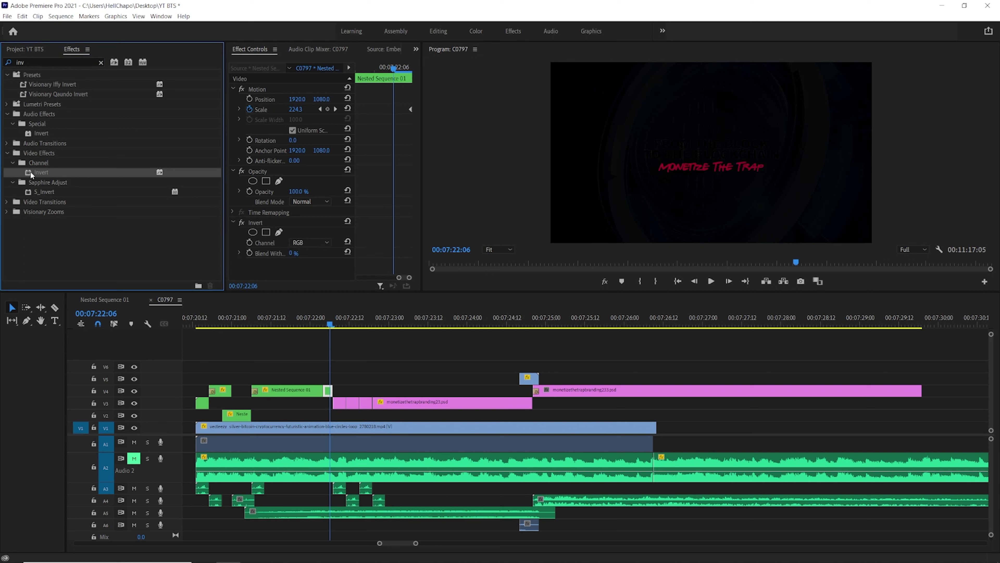
key(ctrl+z)
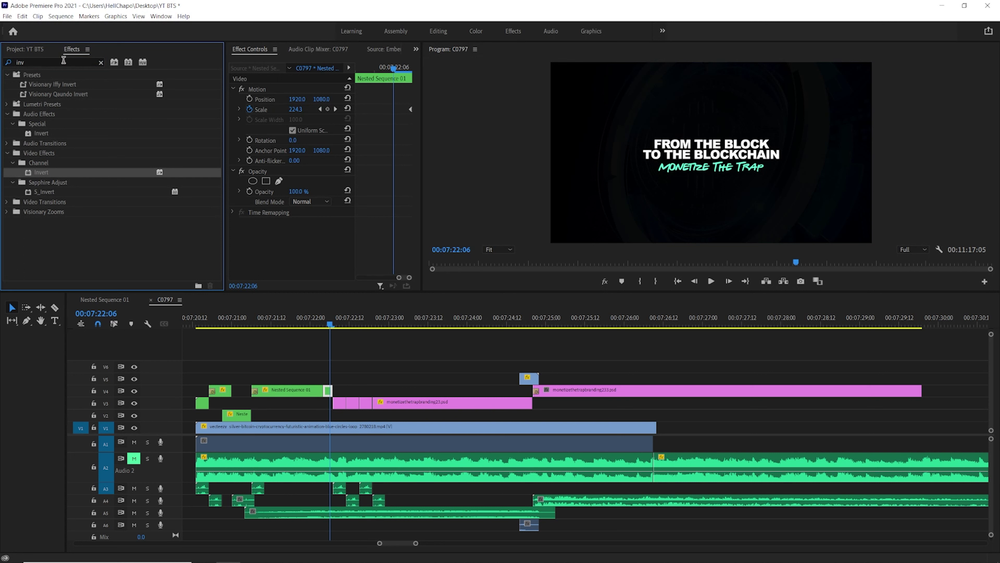
click(101, 63)
- Replay the nested title's zoom from about 00:07:22:02
click(320, 323)
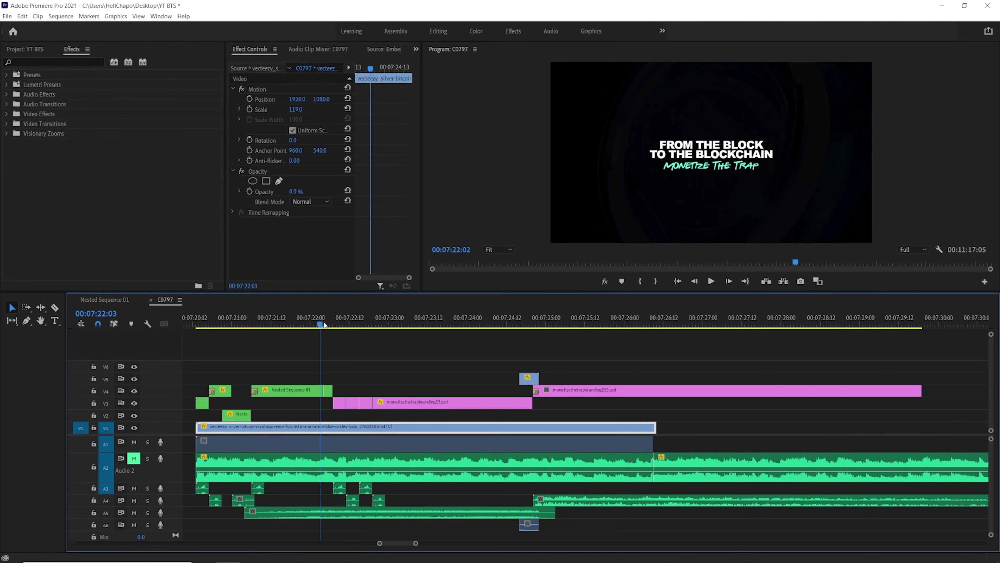
key(space)
key(space)
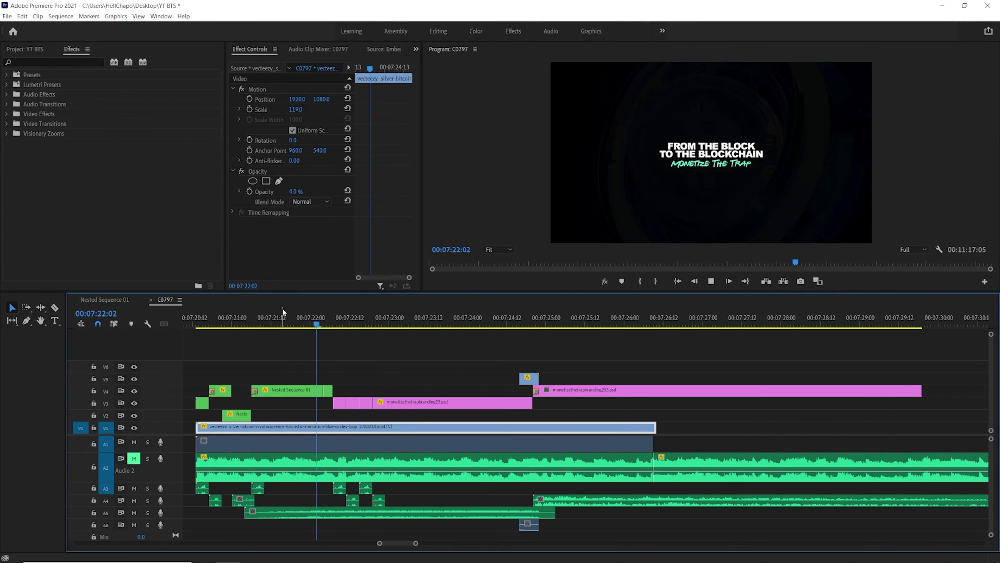
key(space)
- Try the Linear Wipe video effect on the nested title's tail piece and play it back
click(330, 319)
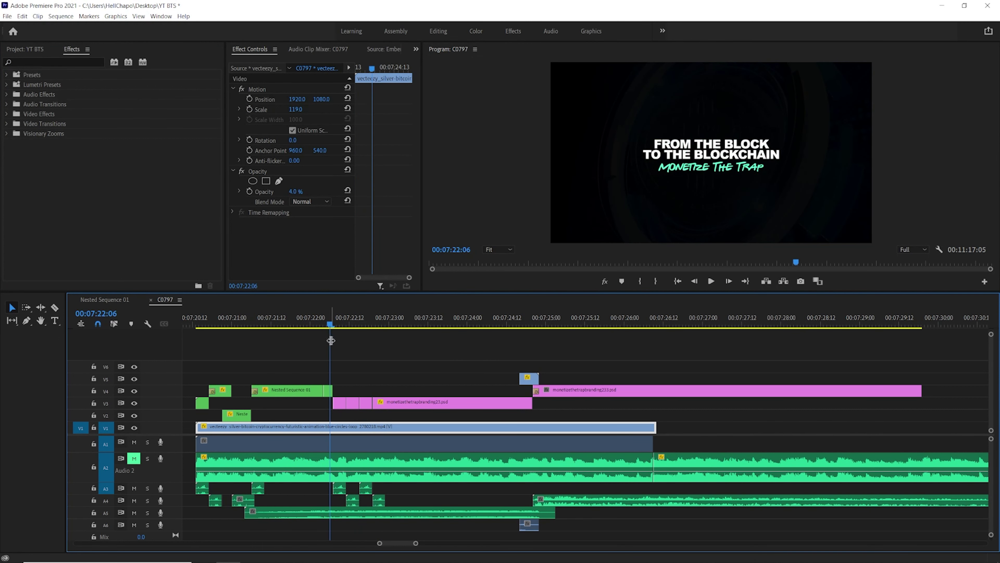
click(328, 391)
click(74, 61)
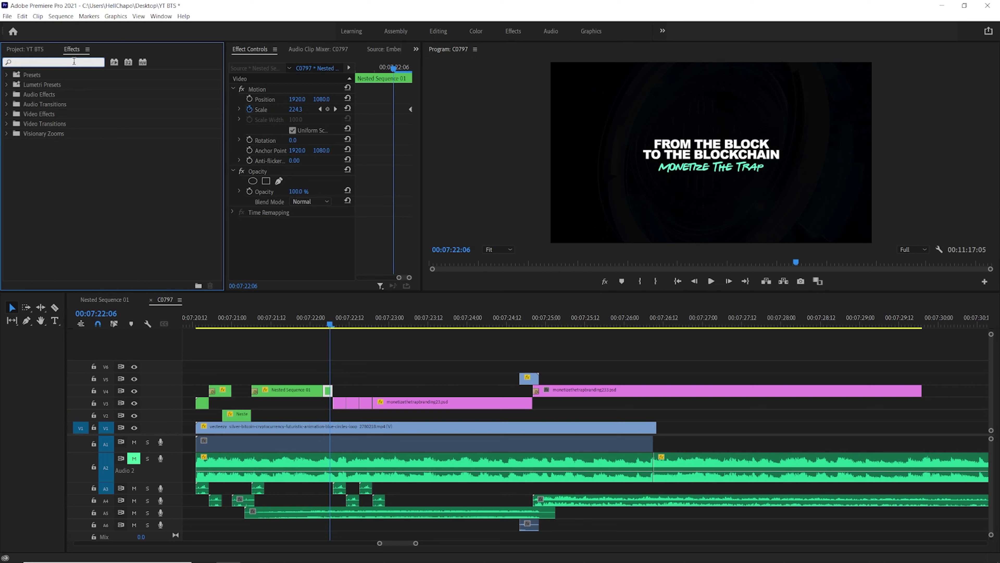
text(wipe)
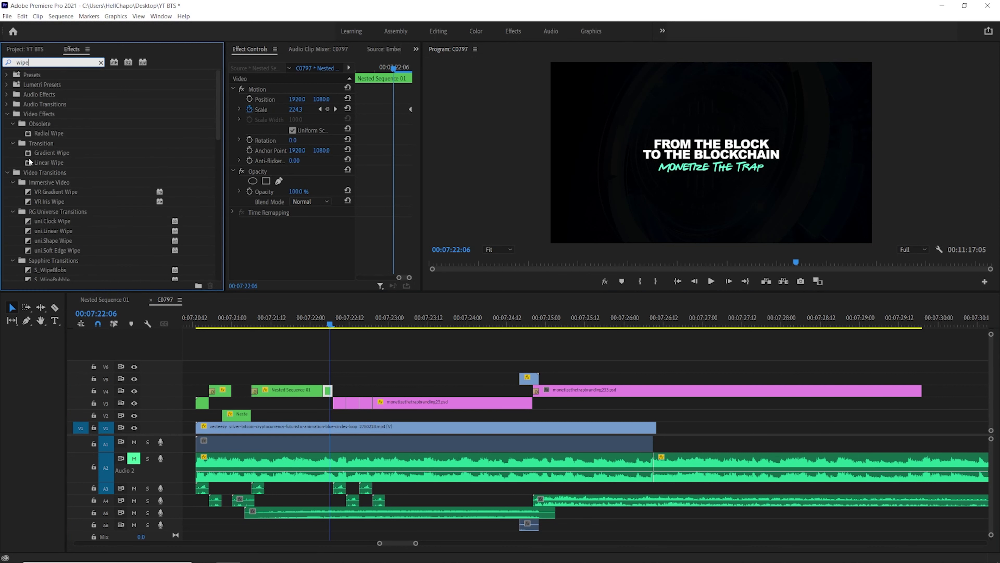
drag(29, 161, 241, 269)
drag(325, 380, 326, 380)
click(318, 319)
key(space)
mouse_move(318, 319)
mouse_down()
mouse_move(334, 320)
mouse_move(327, 322)
mouse_up()
- Move the nested title's tail piece up to V5 and remove its Linear Wipe effect
drag(329, 389, 328, 379)
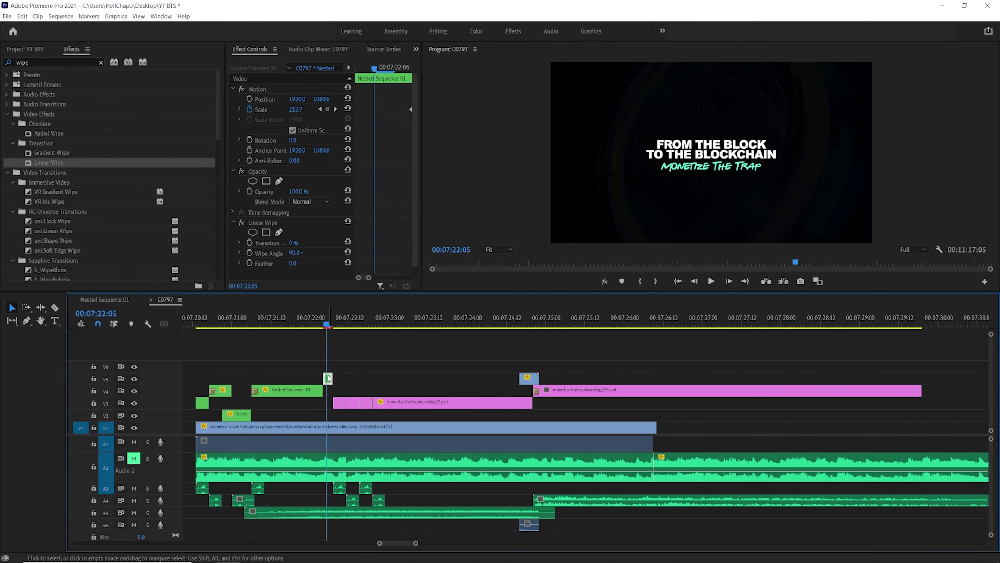
click(258, 223)
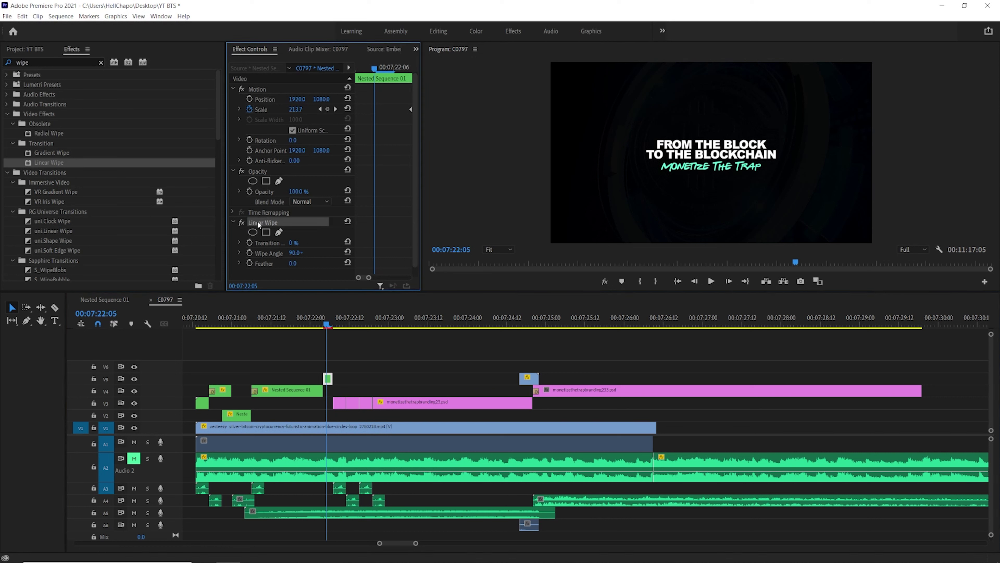
key(Delete)
- Add the Venetian Blinds wipe transition to the nested title's tail piece on V5 and play back the area
scroll(102, 188, down, 3)
scroll(102, 189, down, 10)
scroll(101, 193, down, 5)
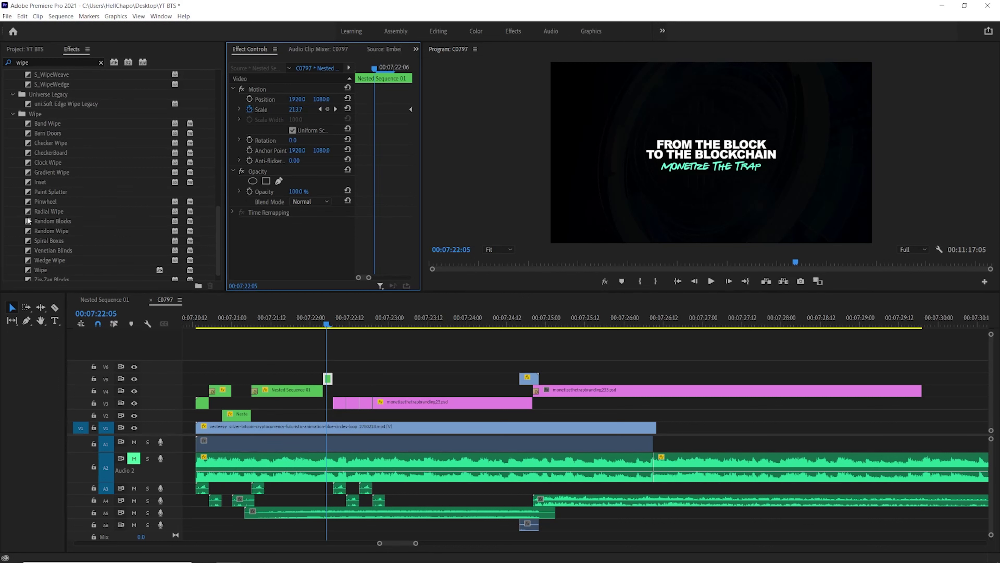
drag(31, 249, 117, 299)
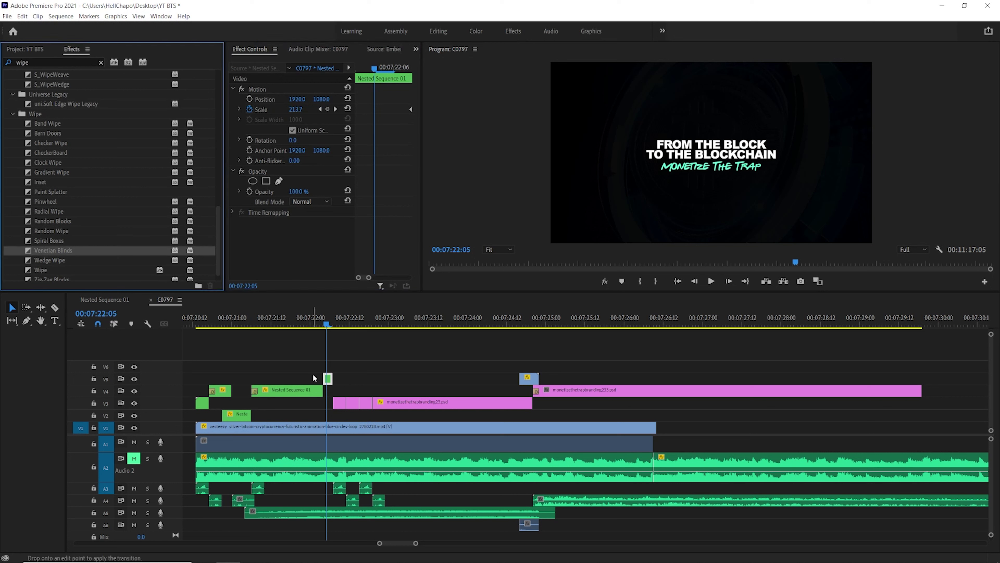
drag(334, 370, 330, 372)
key(space)
click(266, 321)
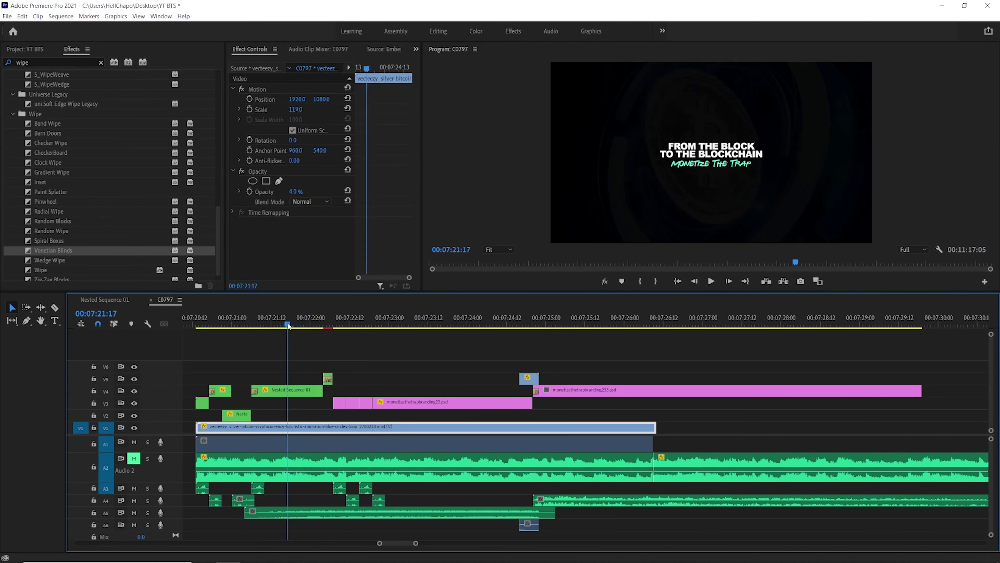
click(293, 321)
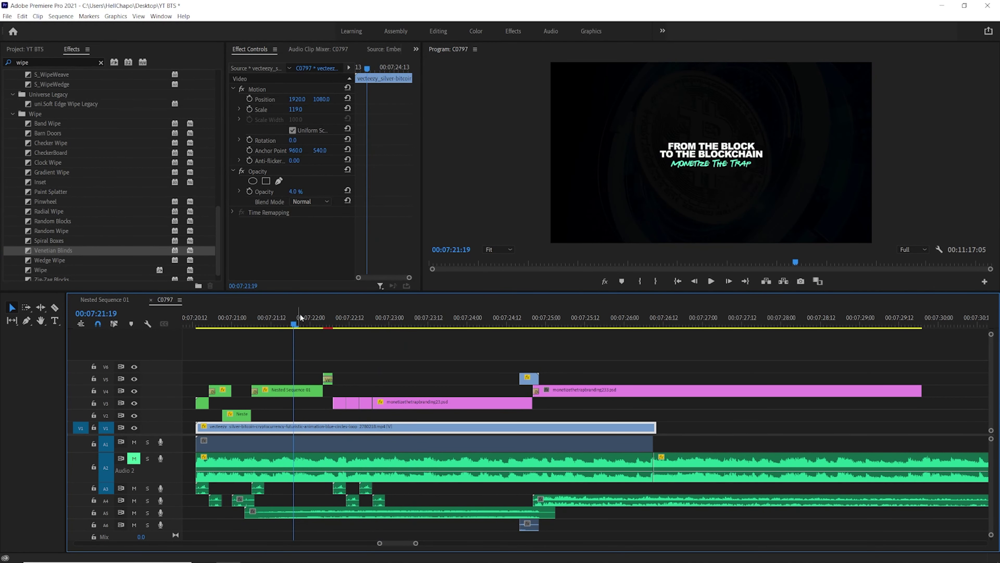
- Try extending the V5 tail piece past its Venetian Blinds transition, review the overlap, and trim it back to the transition's end
drag(340, 375, 342, 375)
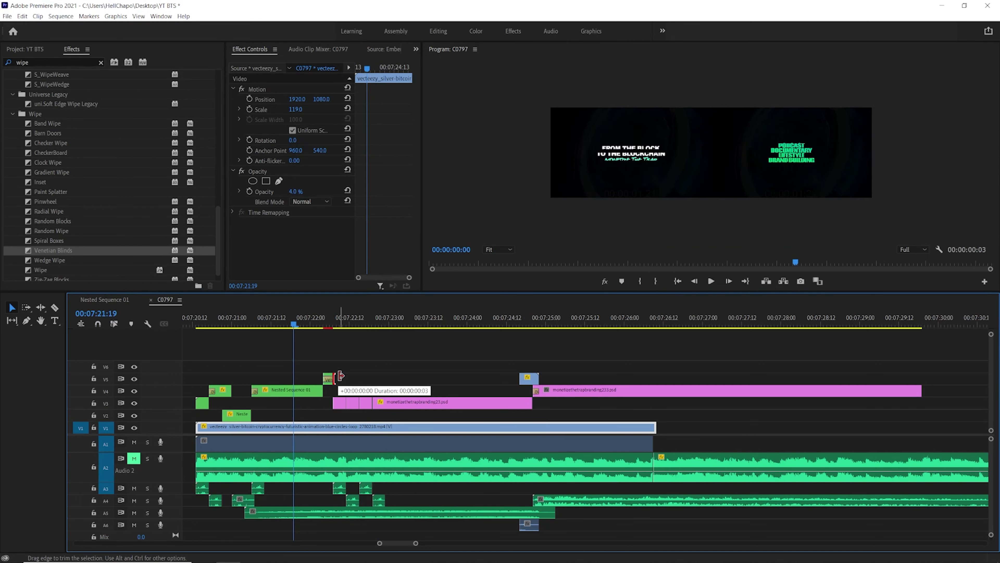
click(319, 321)
scroll(326, 338, up, 2)
scroll(325, 337, up, 1)
key(space)
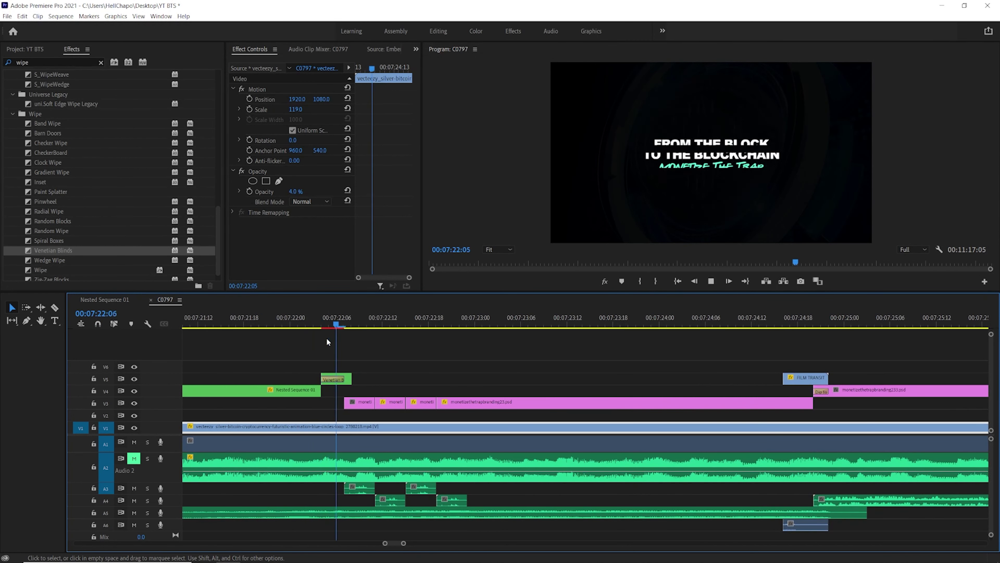
click(330, 320)
key(space)
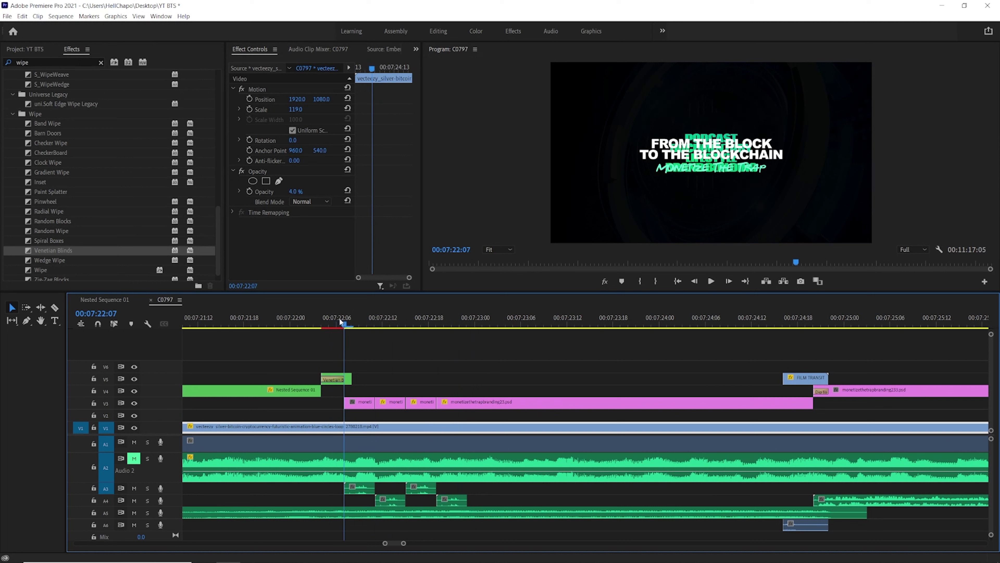
drag(279, 312, 346, 310)
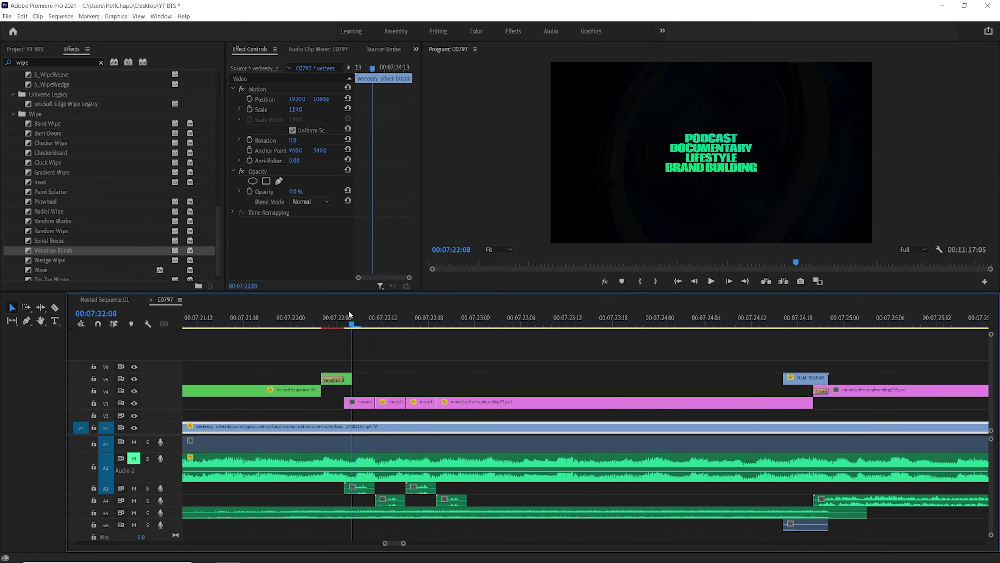
drag(351, 378, 347, 380)
- Replay the Venetian Blinds wipe from the nested title into the next title
click(307, 323)
key(space)
click(307, 324)
key(space)
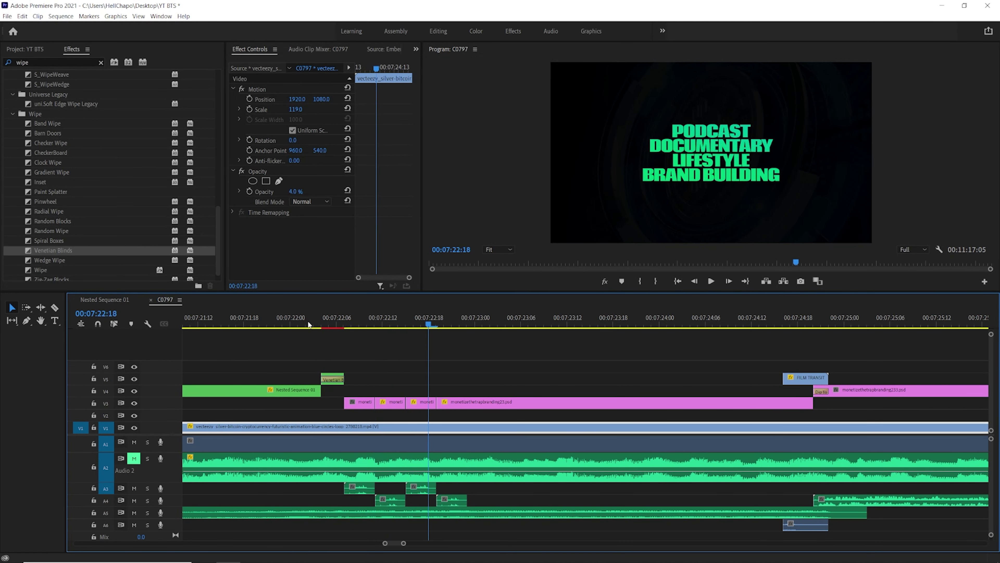
click(56, 62)
text(dip)
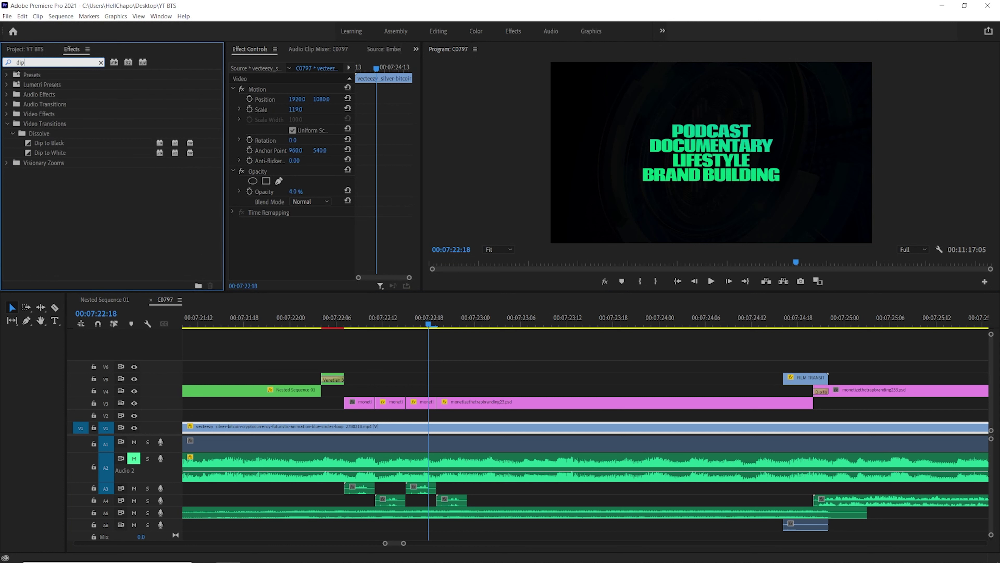
click(31, 49)
- Place a short copy of the FILM TRANSITION clip on V6 over the tail piece's end at 00:07:22:06 and play it back
click(808, 327)
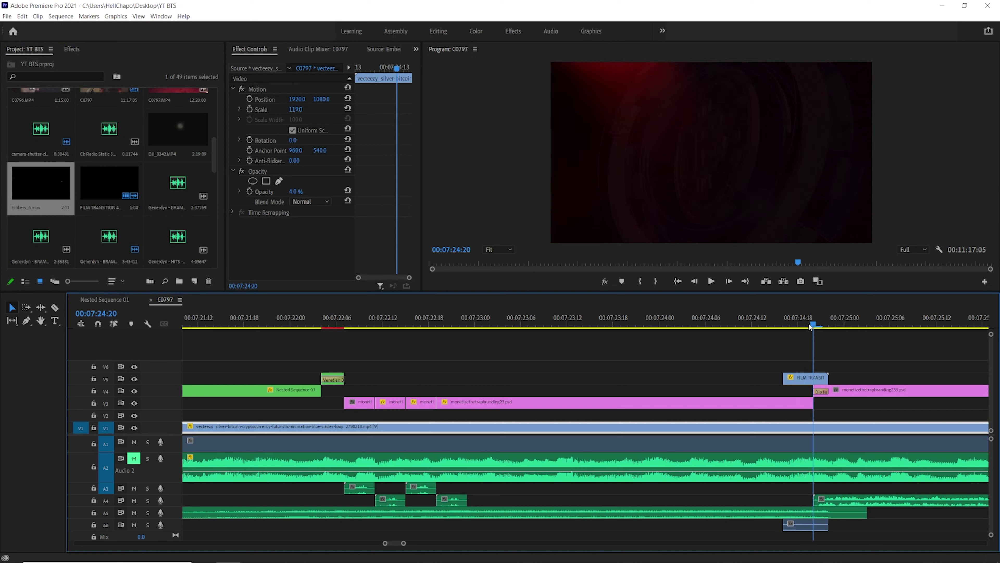
click(819, 378)
drag(819, 377, 337, 367)
click(312, 317)
key(space)
click(315, 317)
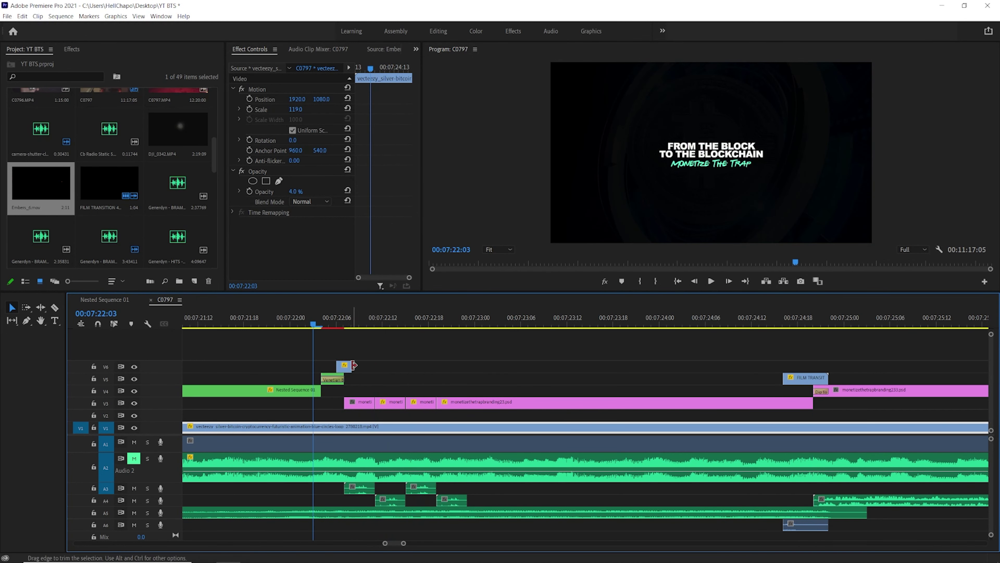
- Try moving the short film transition copy earlier on V6 to end where the tail piece starts, and play it back
drag(340, 364, 313, 366)
drag(335, 328, 319, 327)
mouse_move(309, 361)
mouse_down()
mouse_move(355, 366)
mouse_move(321, 366)
mouse_up()
drag(310, 320, 290, 322)
key(space)
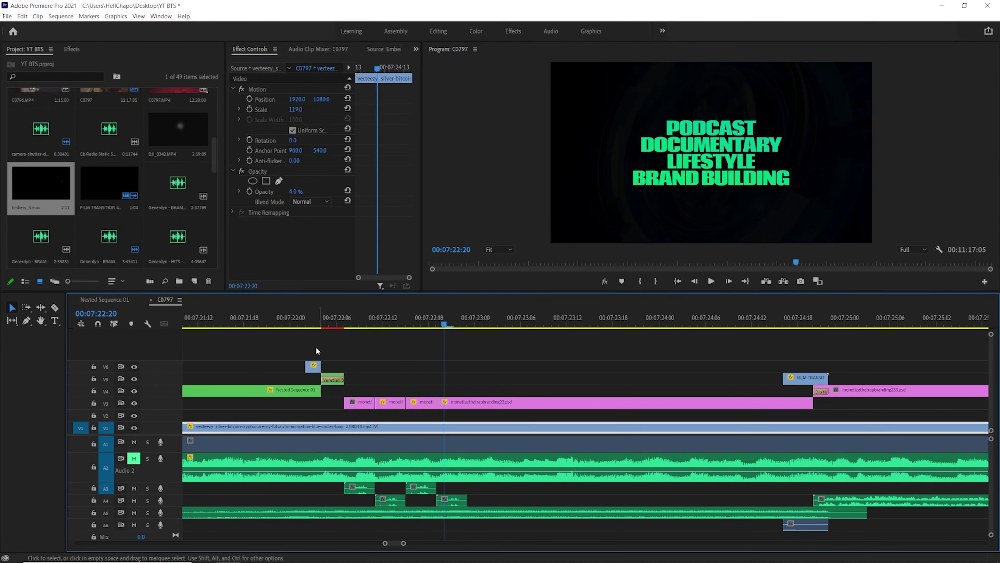
- Move the film transition copy on V6 back over the tail piece's end at 00:07:22:06 and replay it
drag(314, 368, 343, 370)
click(315, 317)
key(space)
click(318, 317)
key(space)
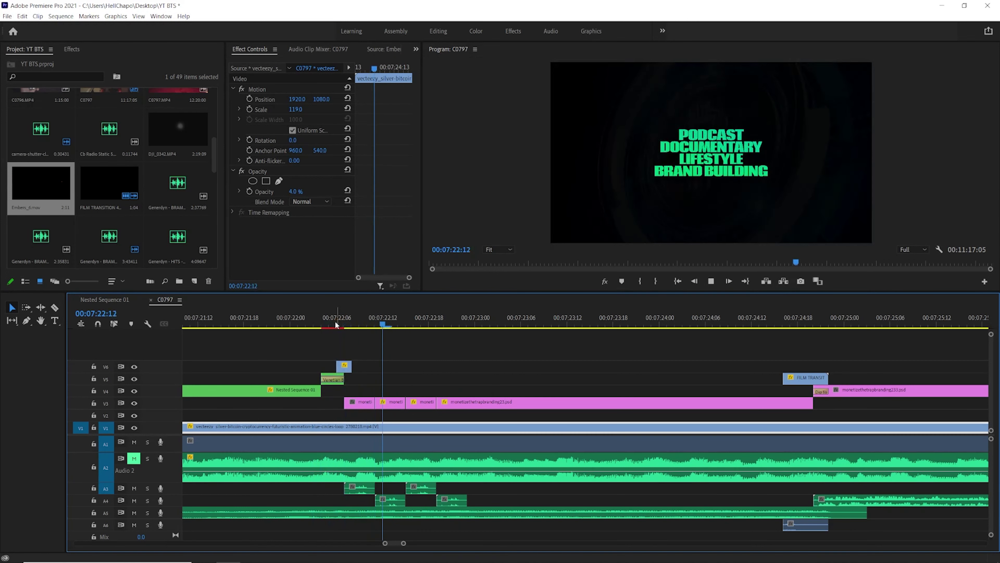
key(space)
- Shift the film transition copy on V6 one frame earlier so it ends with the tail piece, and replay the intro
drag(329, 323, 335, 323)
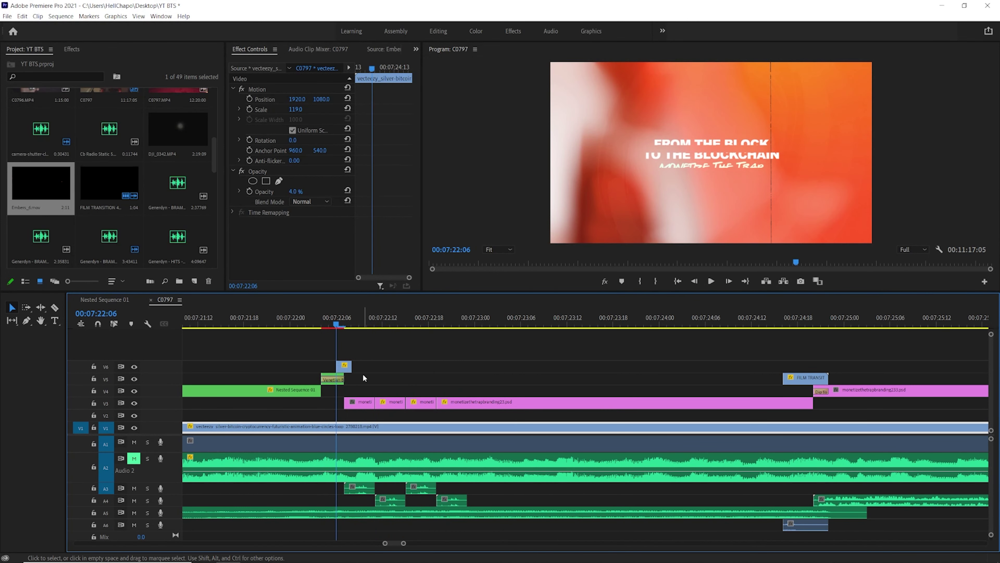
drag(344, 367, 340, 369)
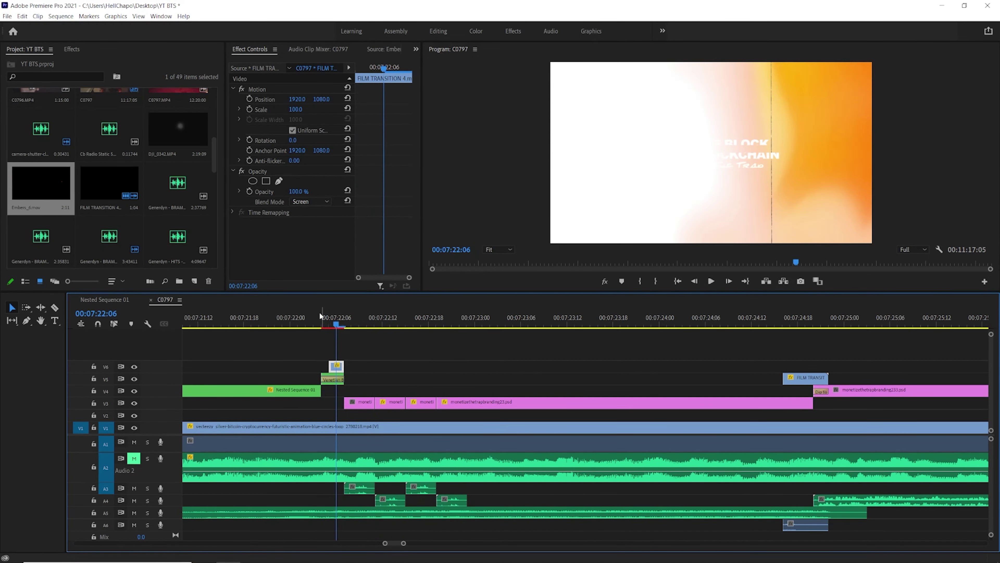
click(322, 325)
key(space)
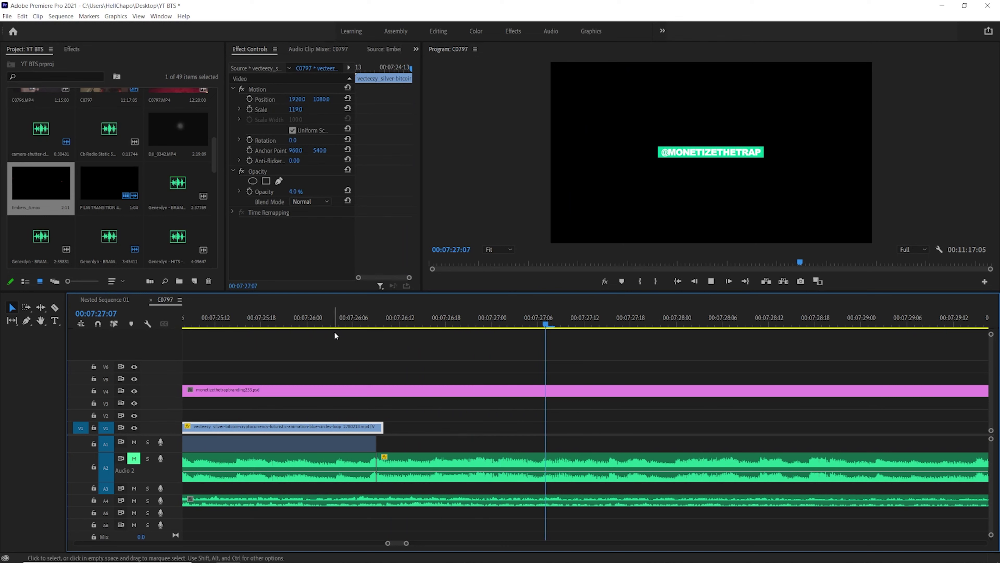
- Cut the music on A2 at the last branding image's end, 00:07:29:20, delete the remainder and save the project
key(minus)
key(minus)
key(minus)
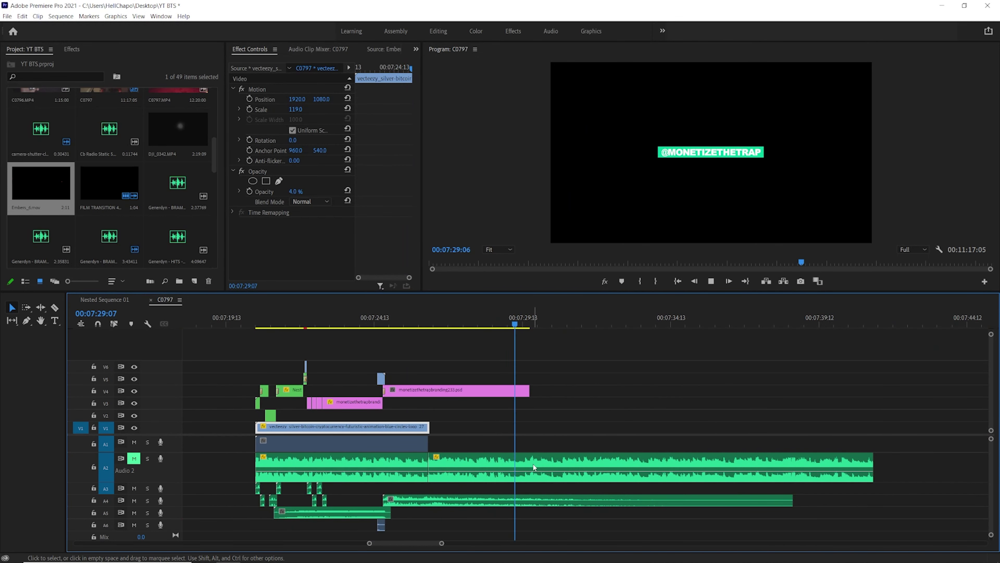
click(534, 467)
key(space)
key(c)
click(530, 461)
key(v)
click(554, 470)
key(Delete)
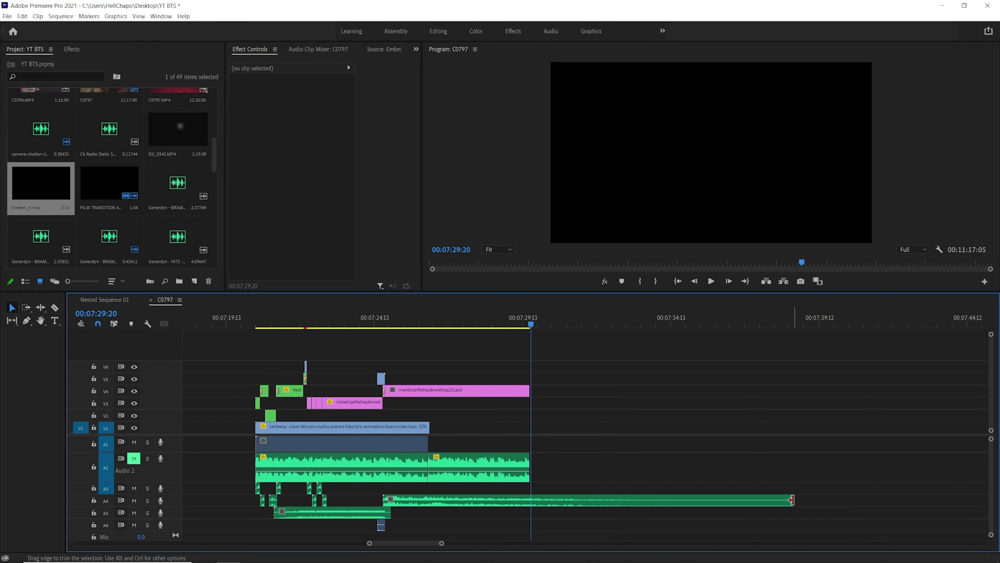
key(ctrl+s)
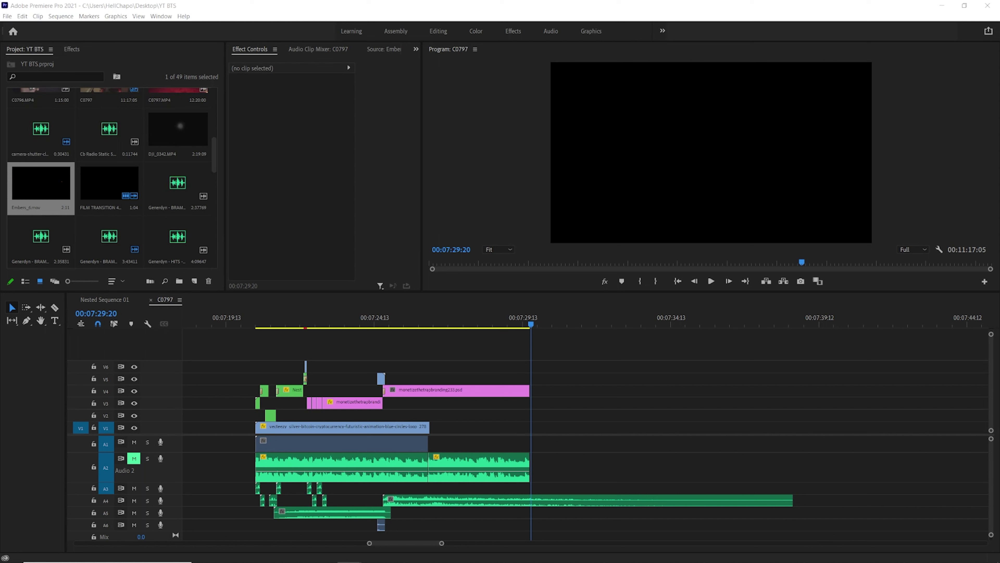
key(ctrl+s)
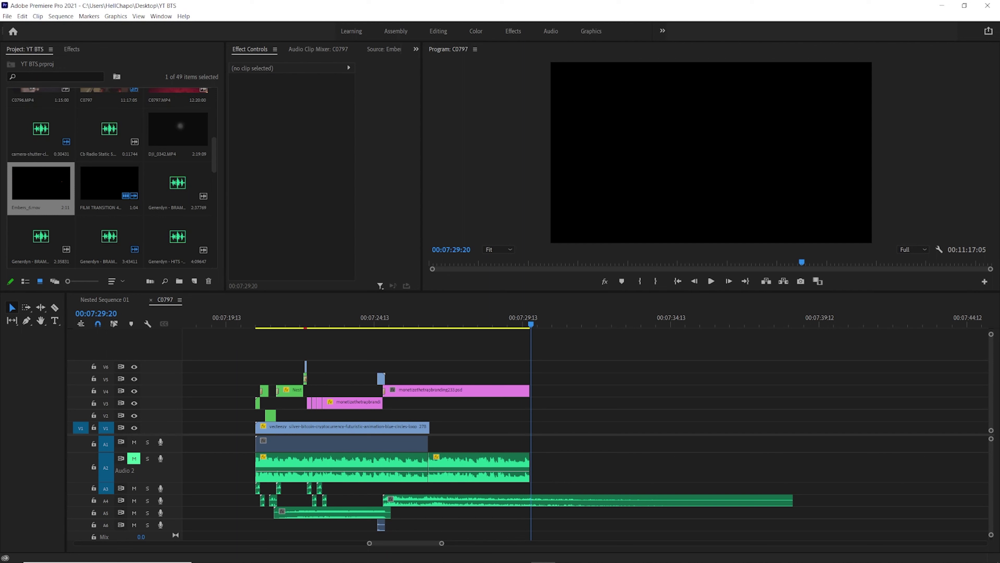
- Play back the intro from its beginning to review the added transitions and music ending
click(254, 324)
key(space)
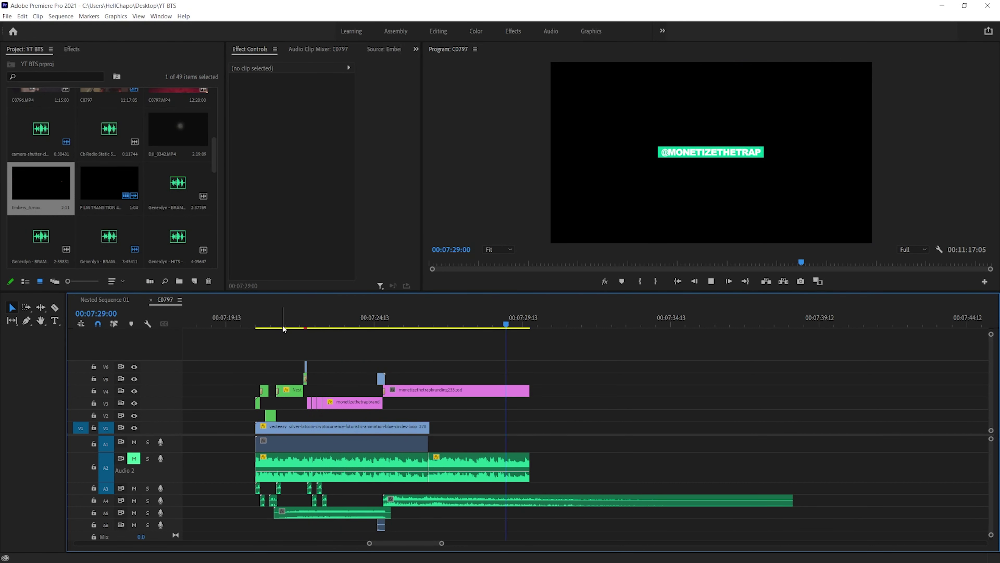
key(space)
click(420, 322)
key(space)
key(space)
click(409, 323)
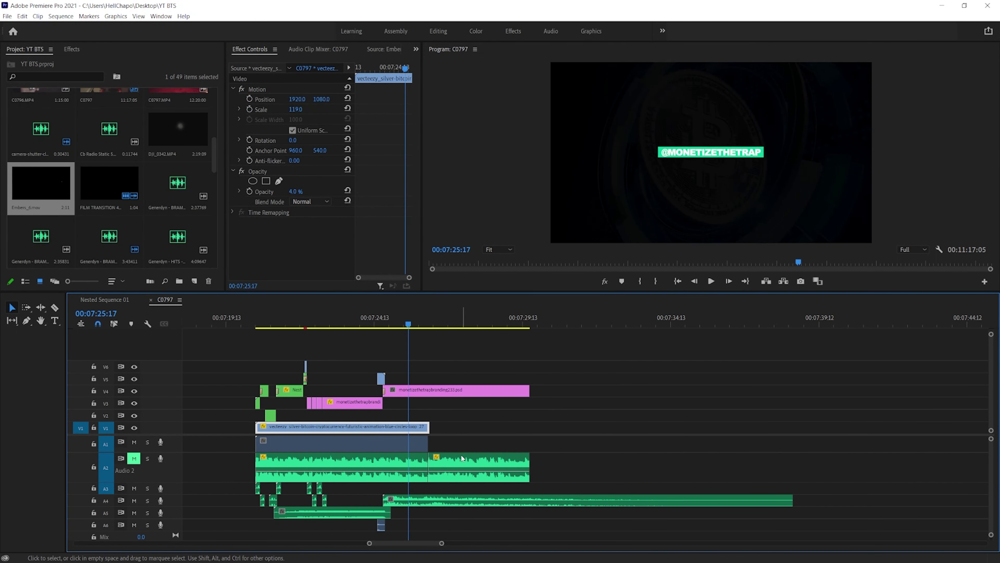
drag(429, 426, 529, 427)
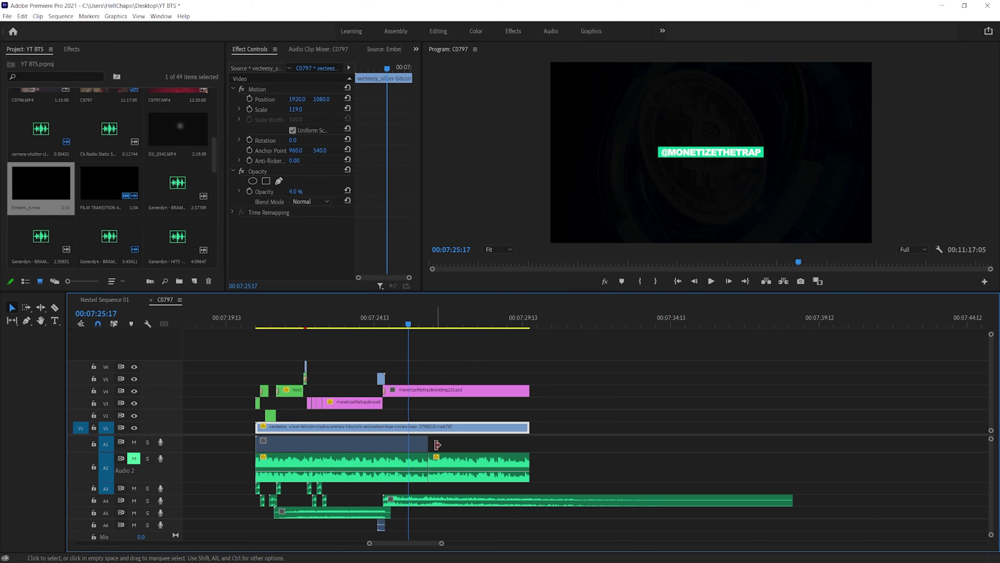
- Import a closing sound effect onto A5 at 00:07:28:11 and play the intro's ending with it
key(space)
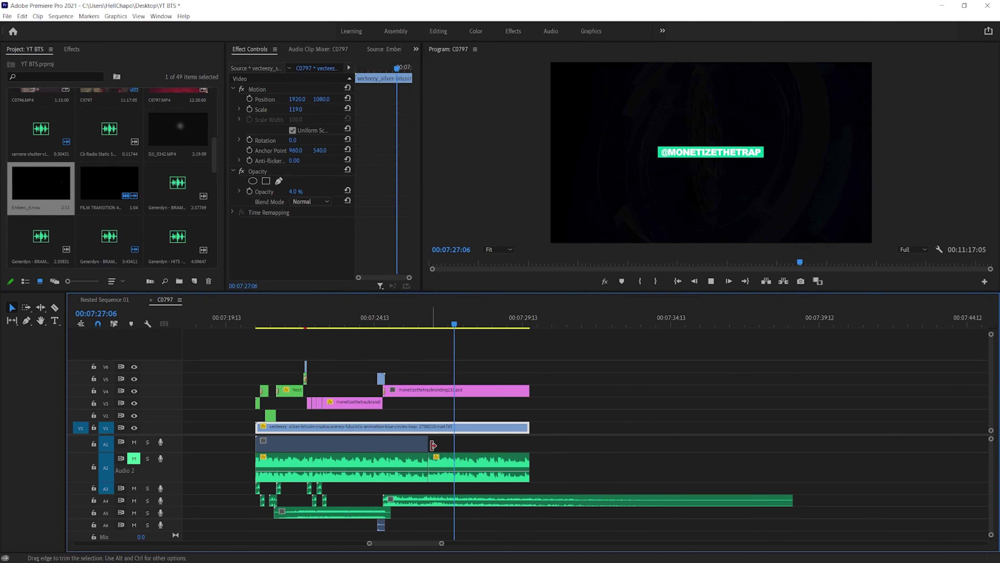
key(space)
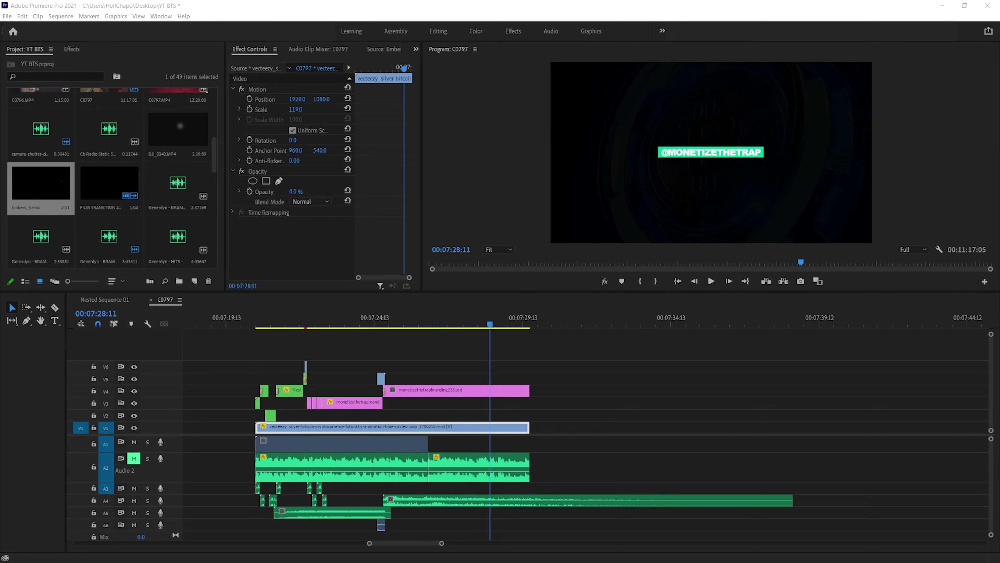
drag(807, 485, 500, 524)
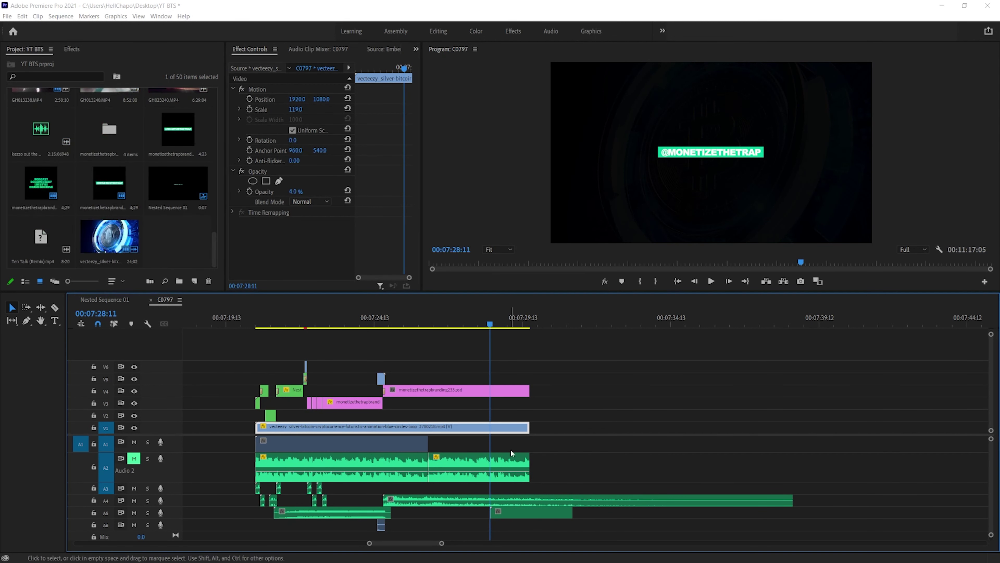
key(space)
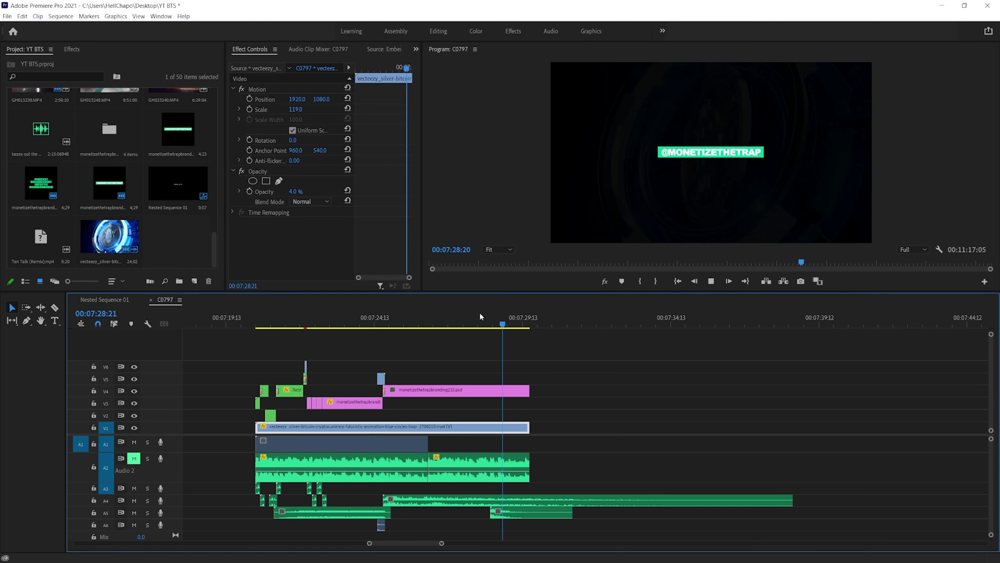
key(space)
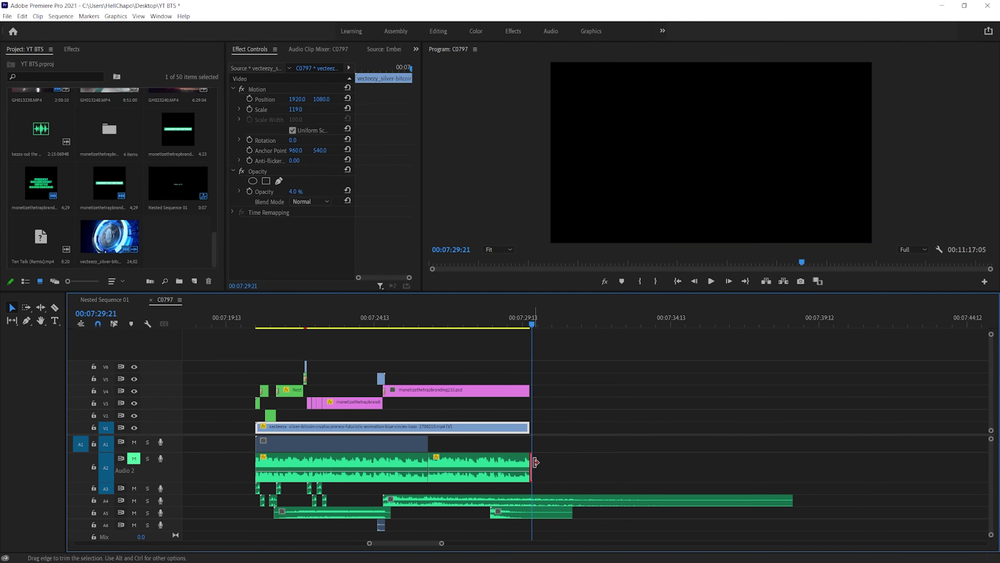
- Trim the last branding image on V4 and the bitcoin background on V1 to end at the closing sound effect's start, 00:07:28:11
click(538, 449)
click(487, 324)
drag(529, 390, 498, 393)
key(space)
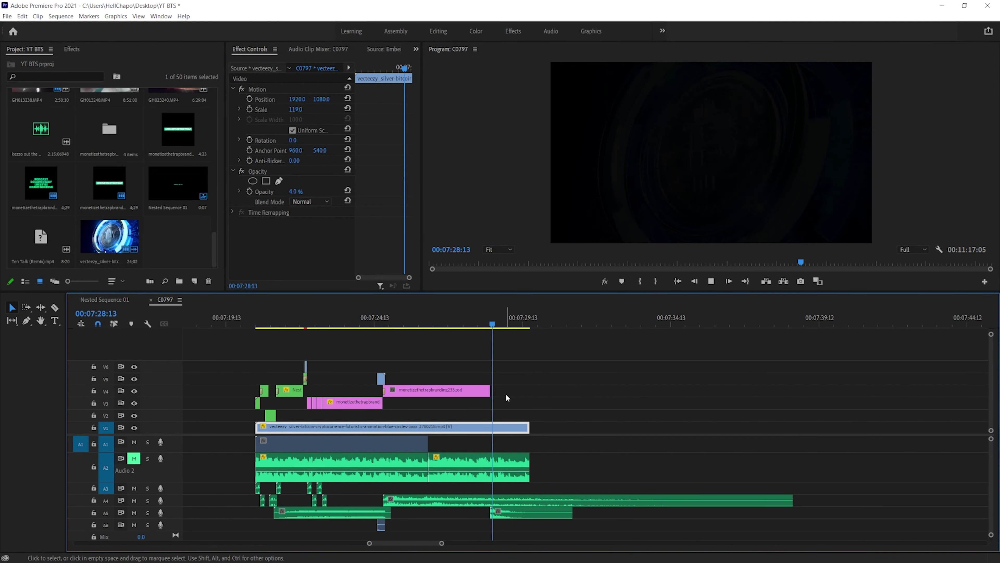
drag(525, 438, 490, 429)
click(479, 324)
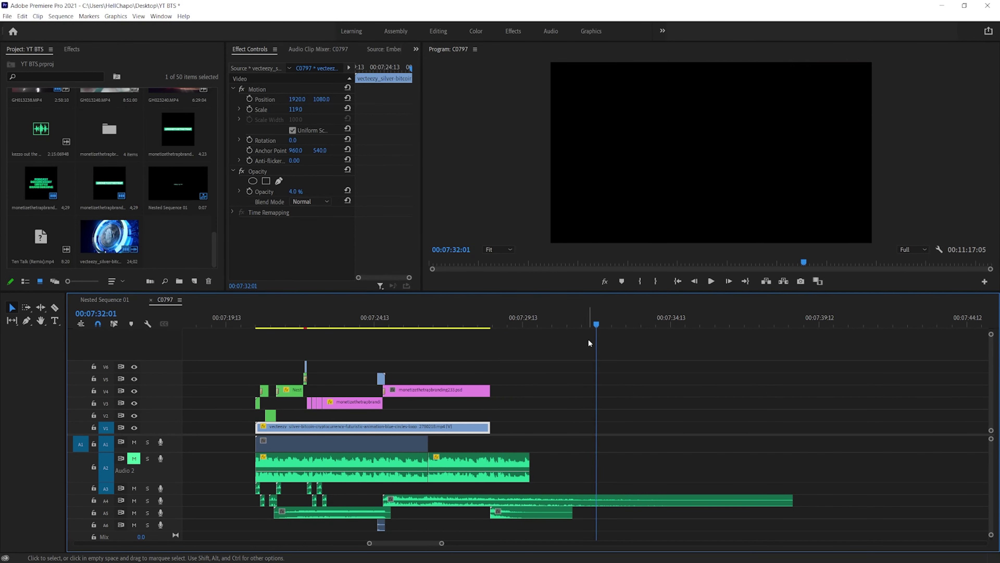
- Mark the intro range with an Out point at 00:07:32:01 and an In point at the first intro clip's start
key(o)
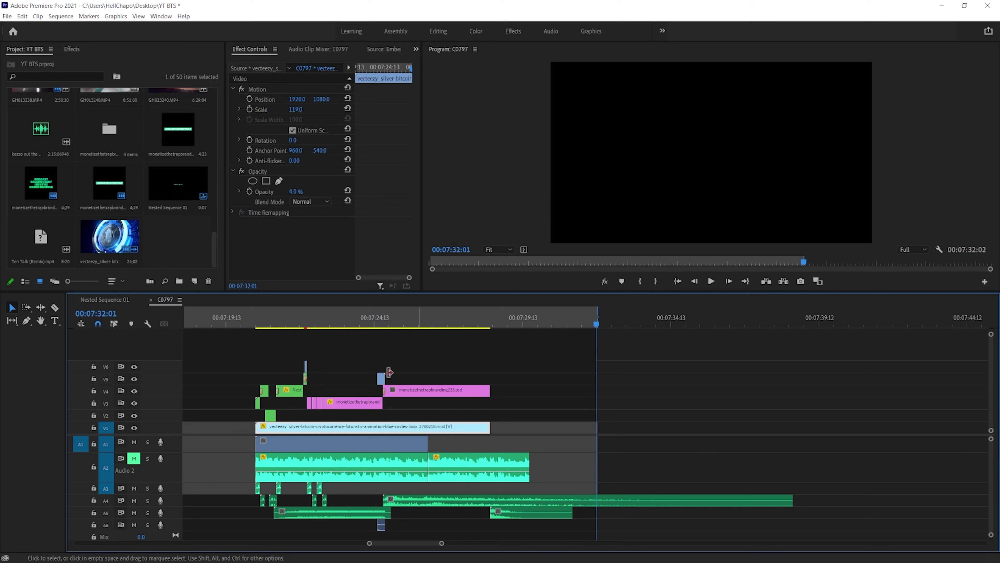
click(259, 314)
key(i)
drag(257, 312, 253, 313)
- Play back the intro, replaying the section where the PODCAST DOCUMENTARY LIFESTYLE BRAND BUILDING title appears
key(space)
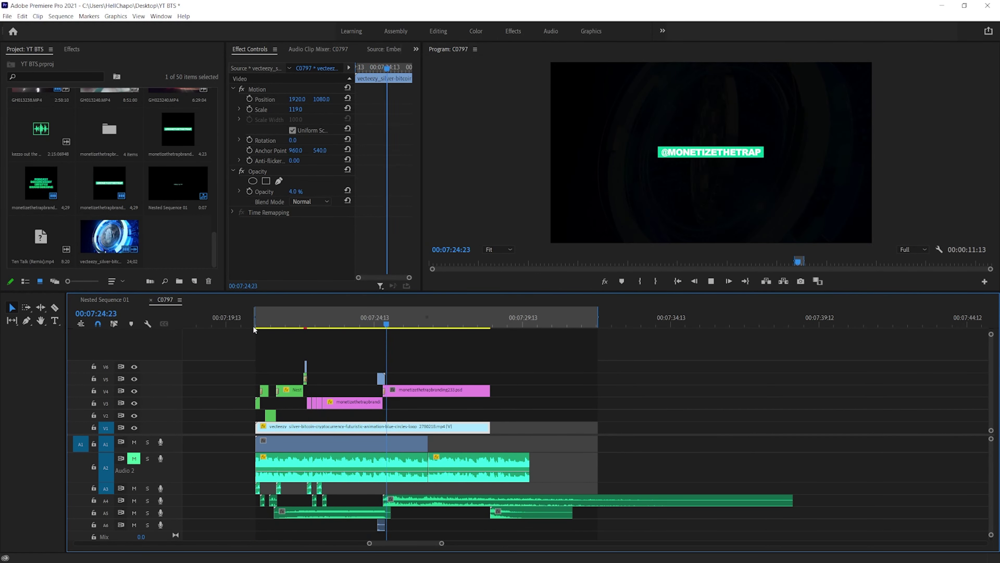
click(271, 324)
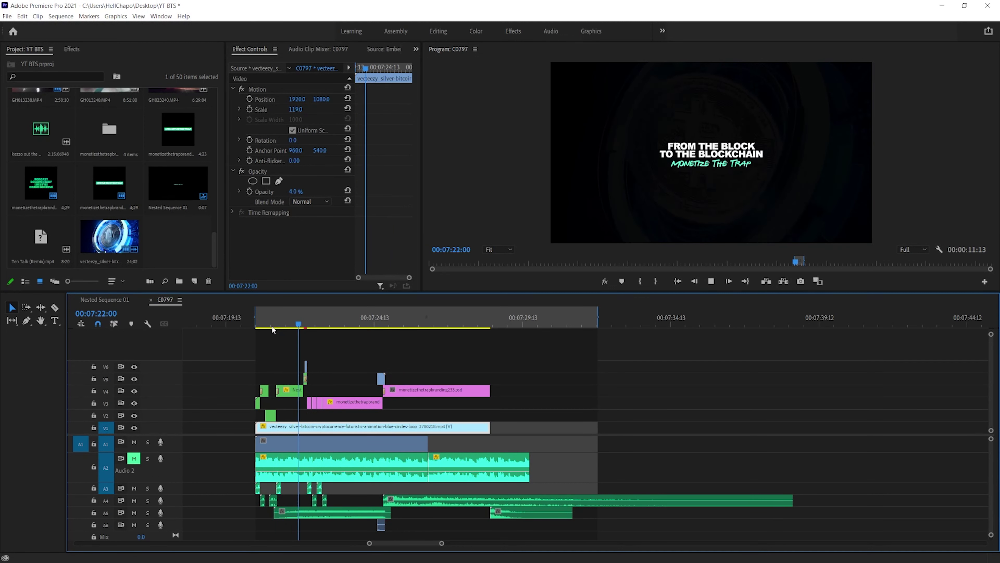
click(309, 323)
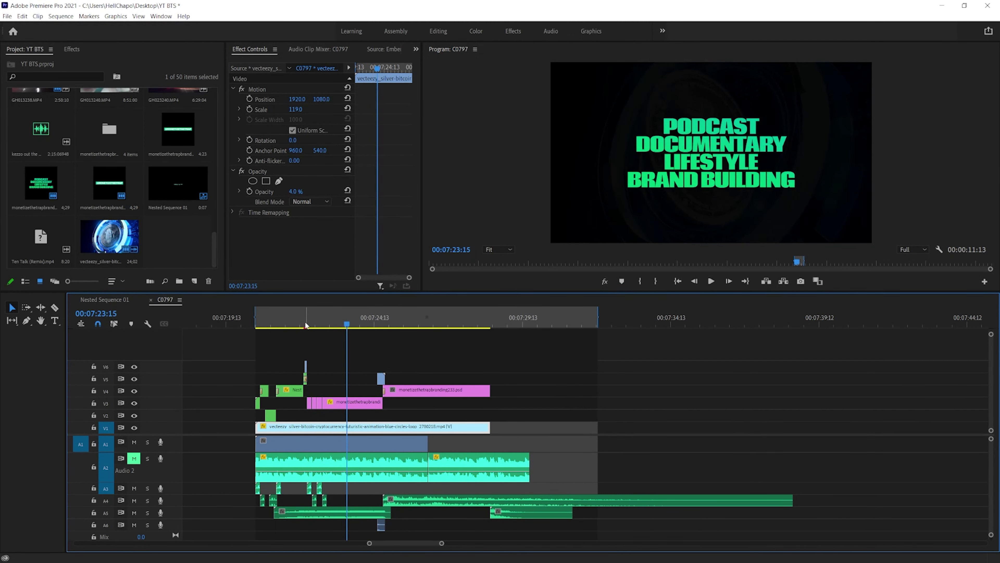
click(303, 320)
click(310, 324)
- Apply the Crop effect to the first short branding piece on V3 and set Bottom to 58% so only PODCAST shows
click(310, 402)
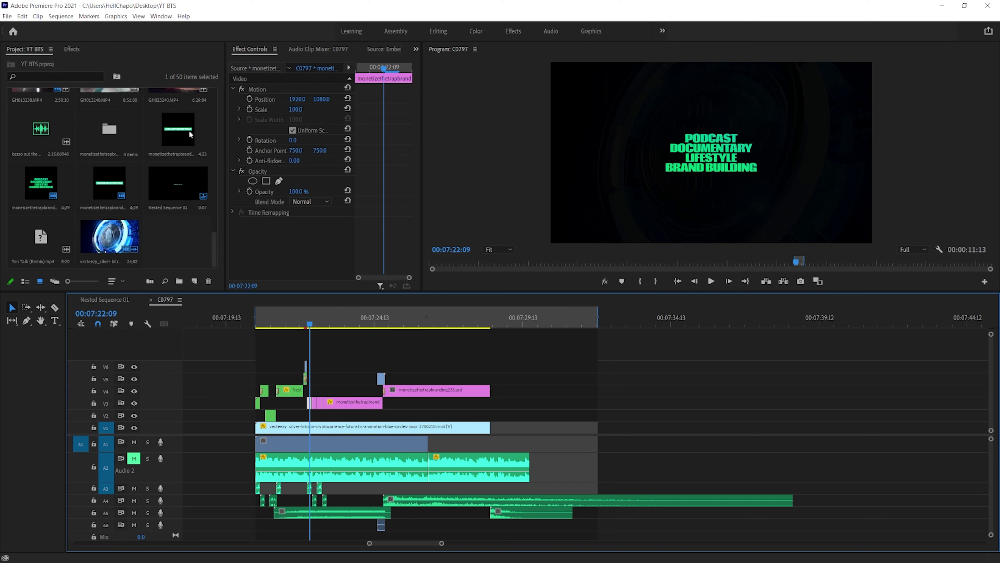
click(71, 49)
click(52, 62)
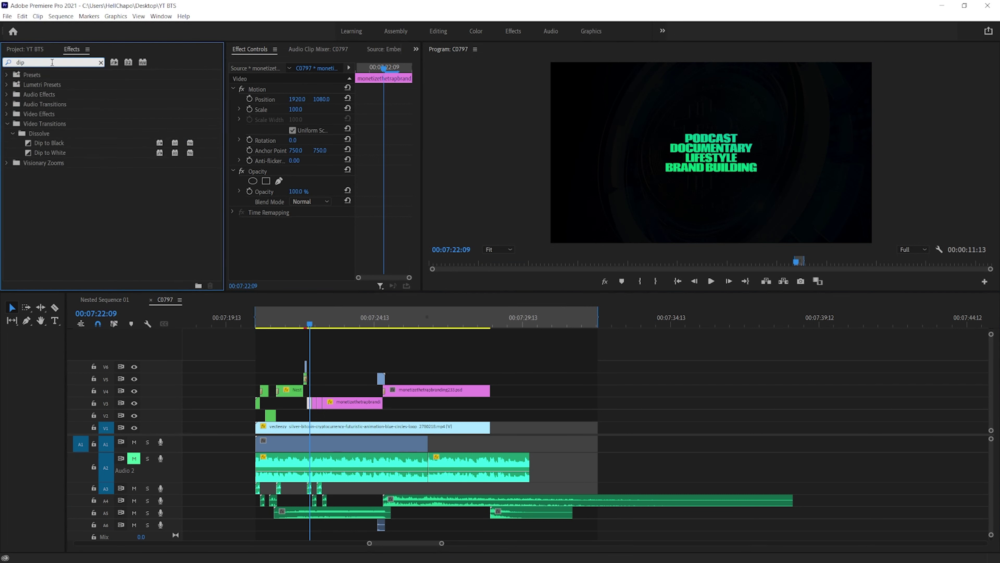
text(crop)
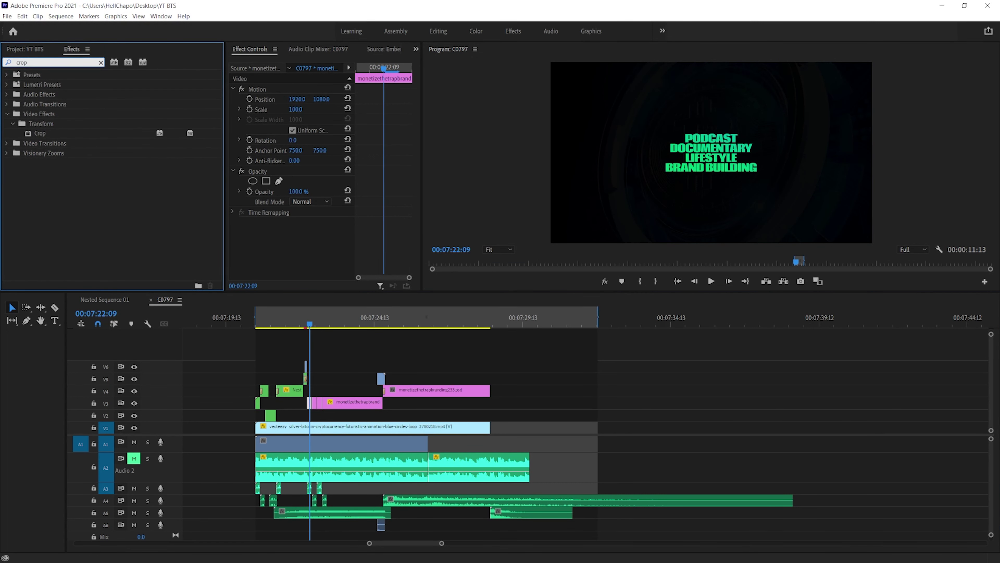
drag(28, 135, 247, 326)
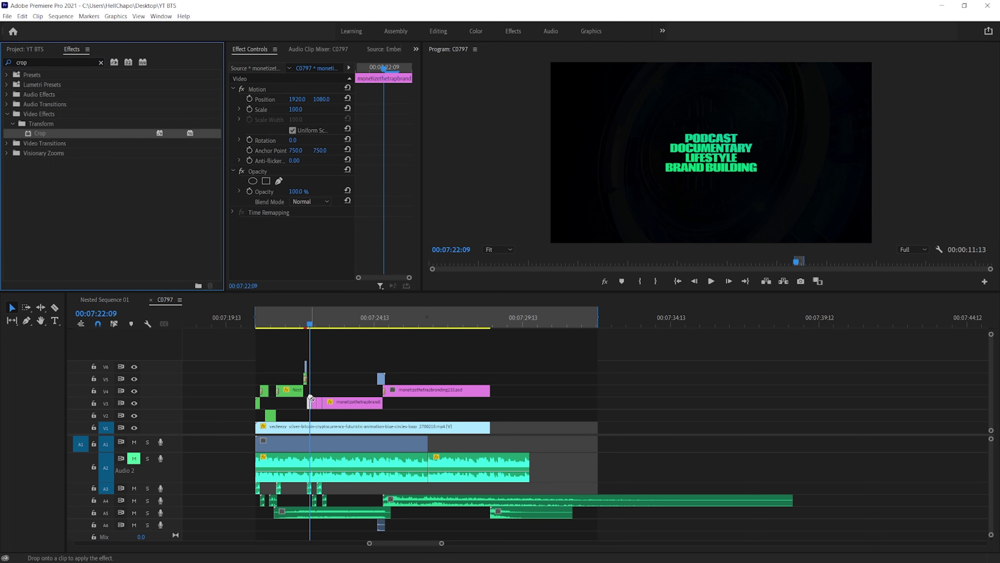
drag(311, 408, 311, 406)
scroll(311, 406, up, 8)
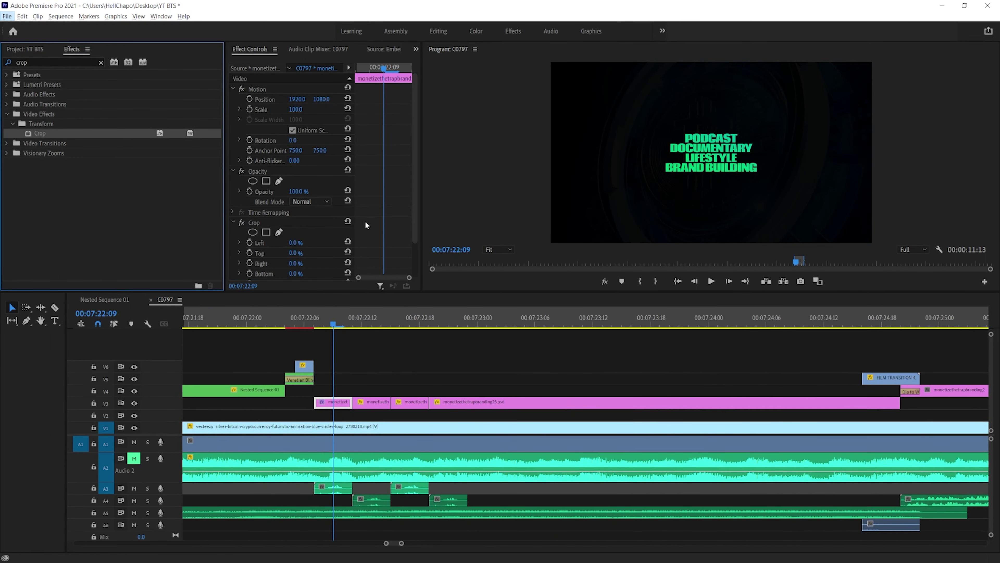
drag(298, 274, 320, 274)
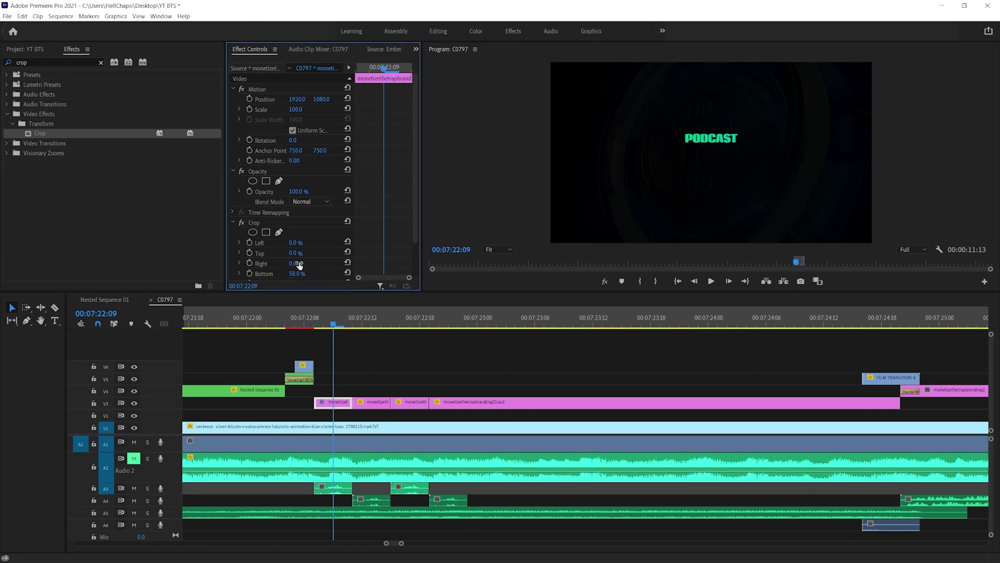
- Copy the Crop effect to the second branding piece on V3 and set Bottom to 50% and Top to 42%, isolating DOCUMENTARY
click(370, 404)
click(340, 399)
click(267, 222)
right_click(270, 223)
click(287, 275)
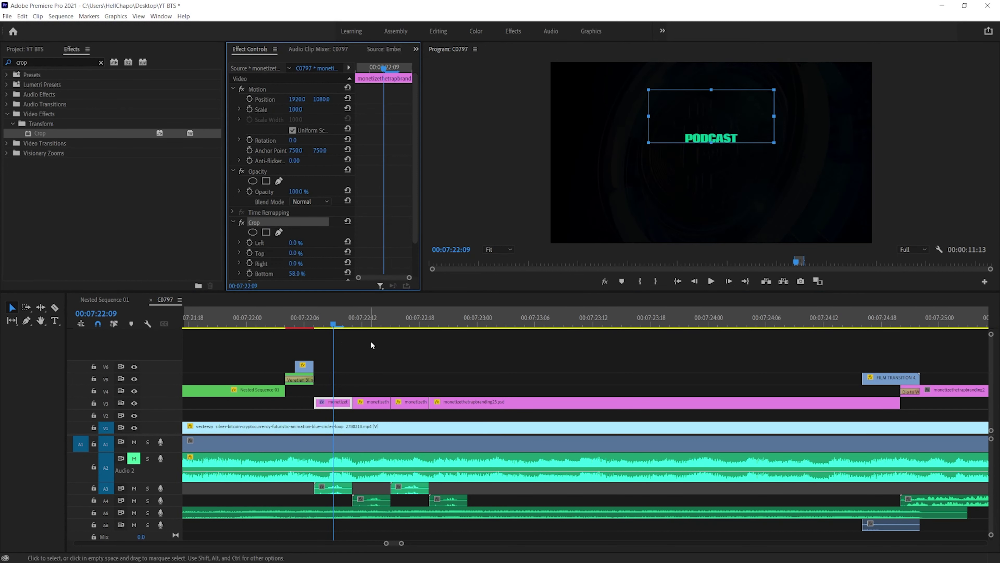
click(366, 321)
click(374, 400)
key(ctrl+v)
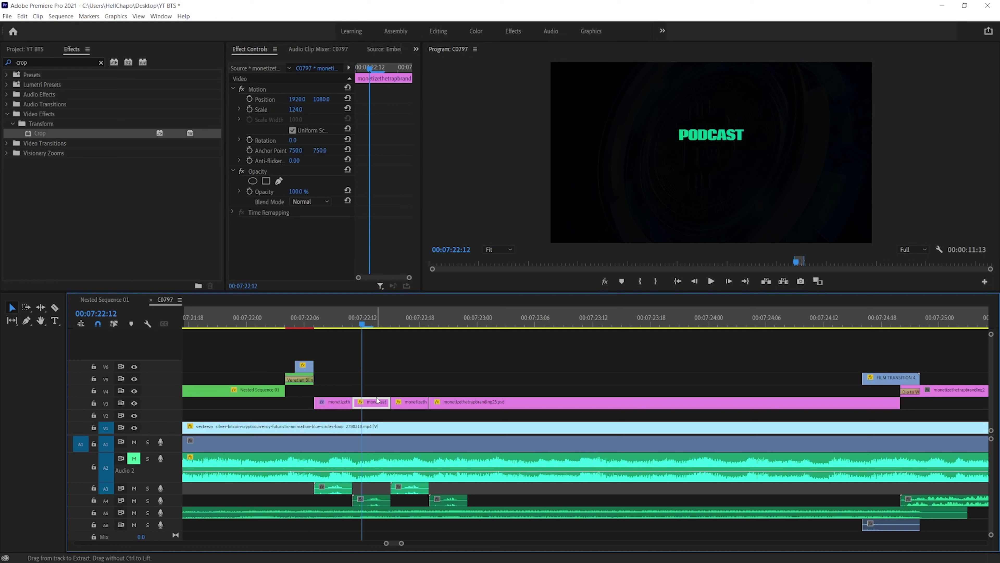
scroll(385, 243, down, 2)
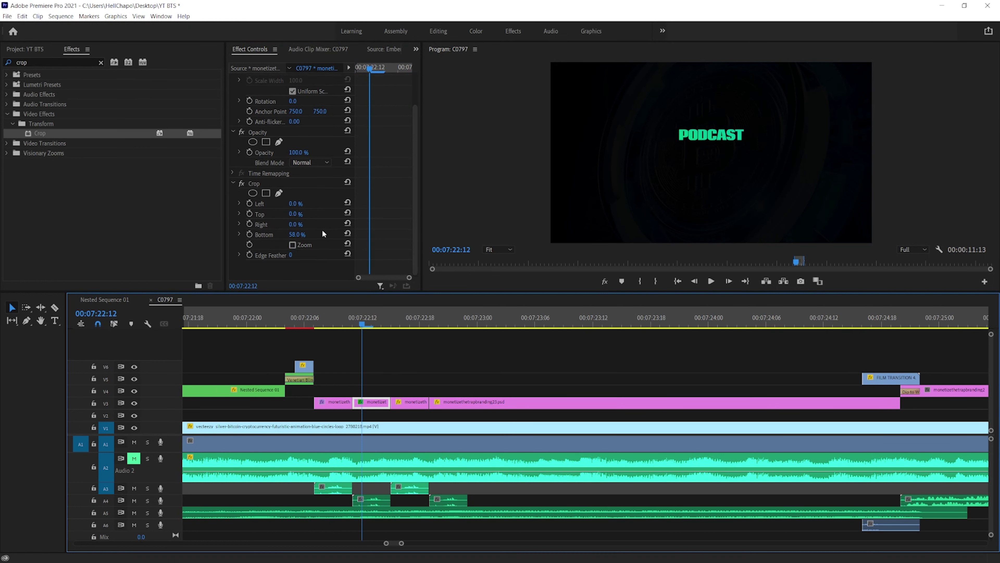
mouse_move(298, 235)
mouse_down()
mouse_move(279, 235)
mouse_move(294, 234)
mouse_up()
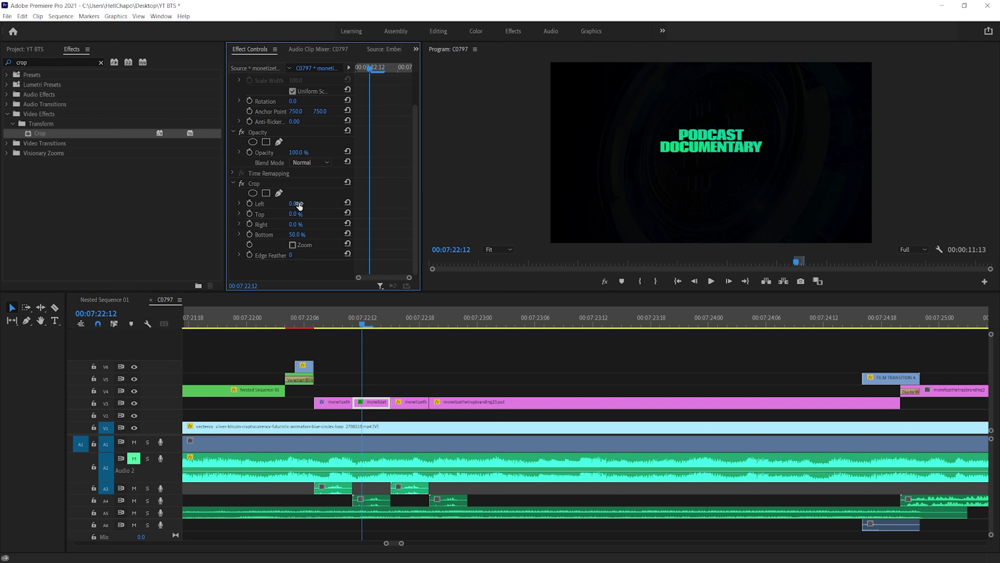
drag(297, 214, 319, 214)
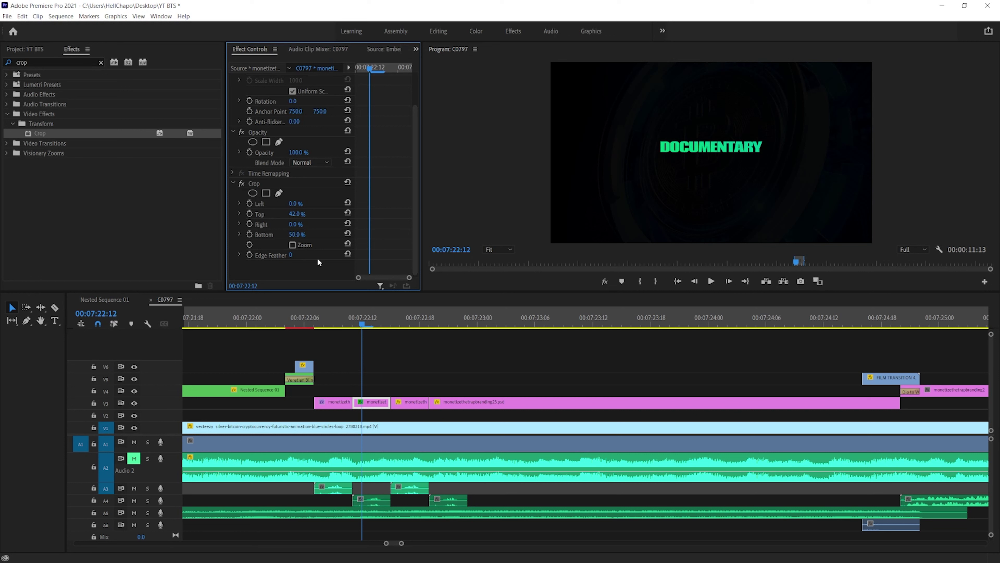
- Replay the cropped PODCAST and DOCUMENTARY pieces and save the project
click(296, 315)
key(space)
key(space)
click(331, 312)
drag(331, 311, 404, 325)
key(ctrl+s)
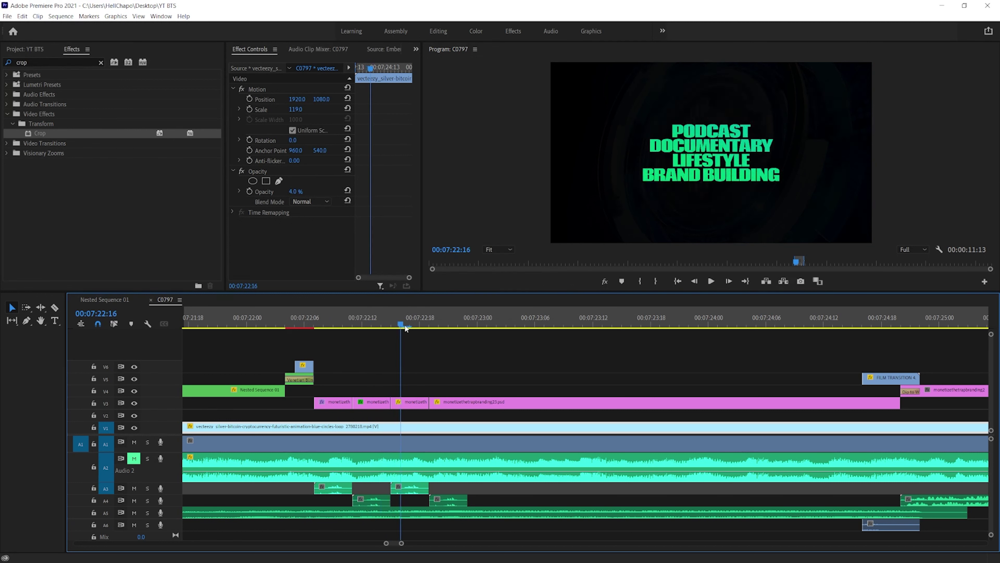
- Paste the Crop effect onto the third branding piece on V3 and set Bottom to 42% and Top to 50%, isolating LIFESTYLE
click(406, 407)
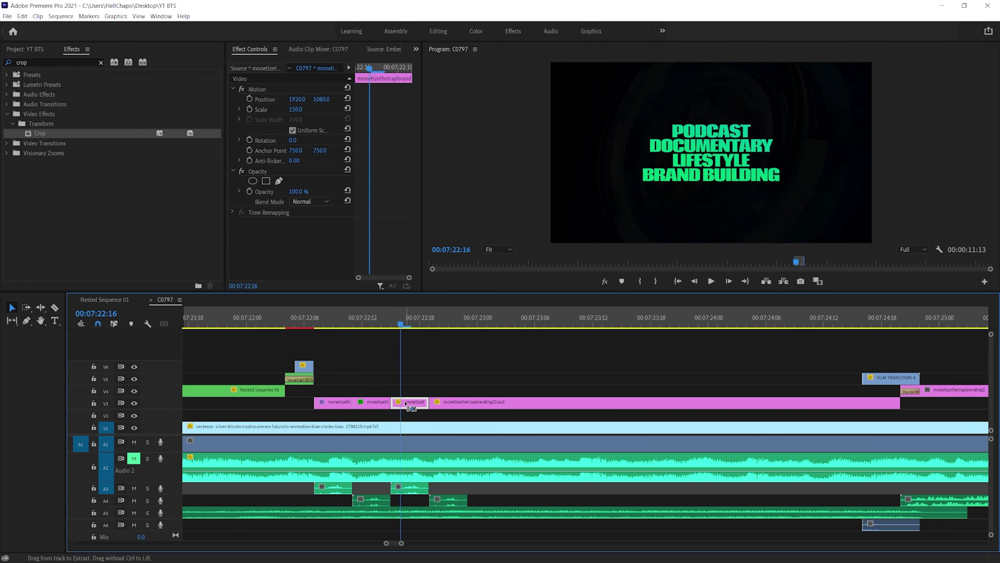
click(370, 242)
key(ctrl+v)
scroll(370, 242, down, 1)
scroll(370, 241, down, 1)
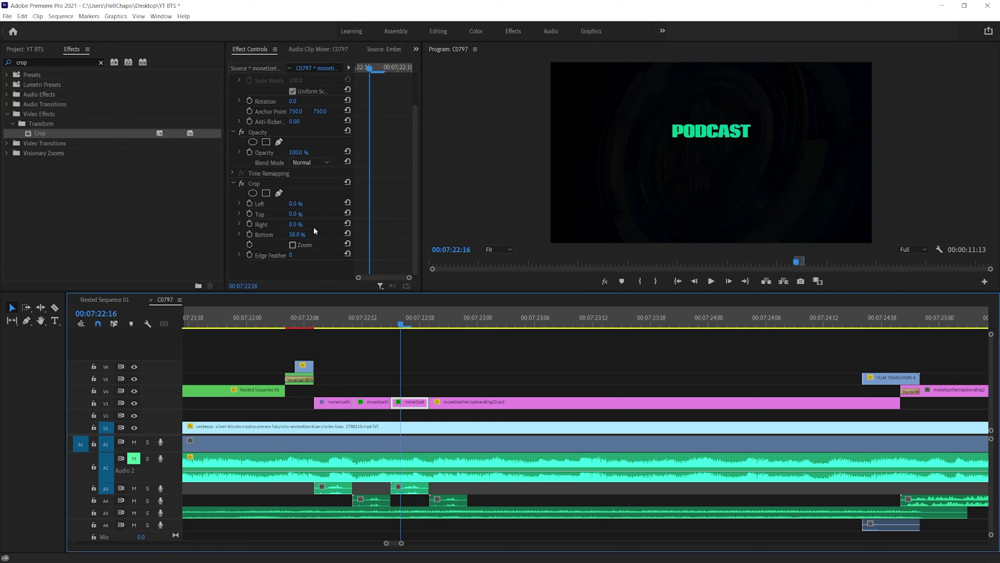
mouse_move(297, 234)
mouse_down()
mouse_move(276, 234)
mouse_move(286, 233)
mouse_up()
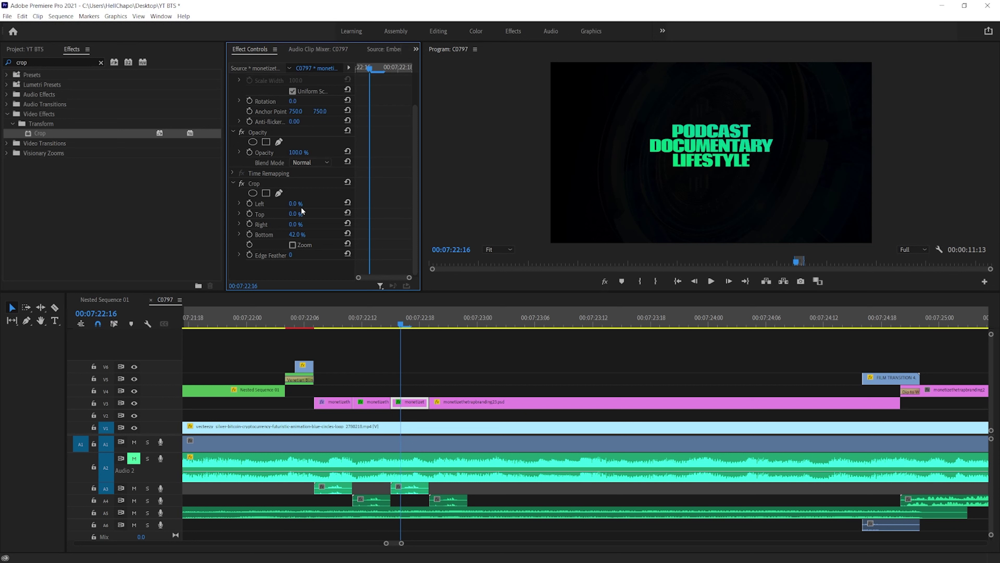
drag(296, 214, 307, 213)
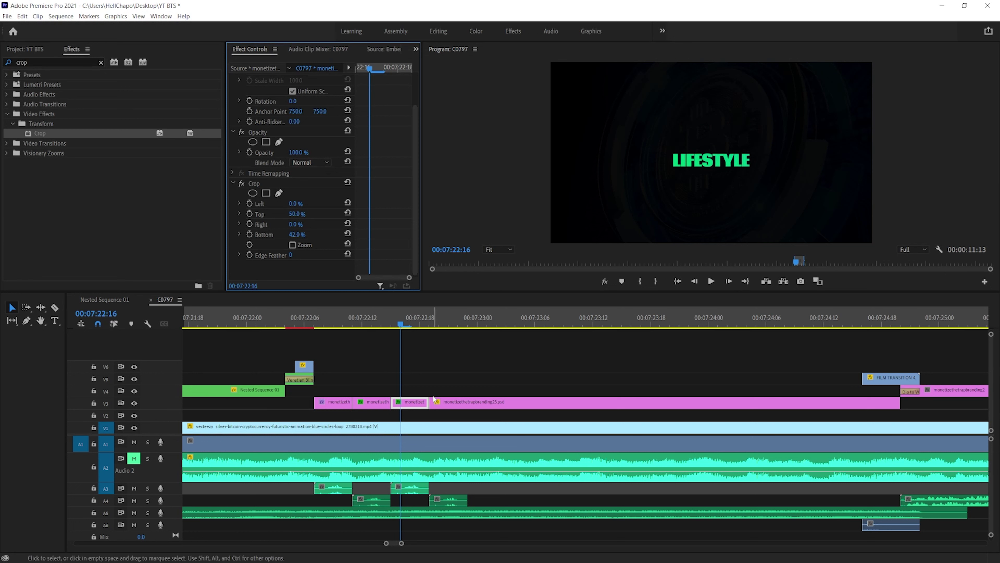
- Replay the word-by-word branding pieces several times to check the timing of the cropped words
key(Return)
click(285, 316)
key(space)
click(293, 317)
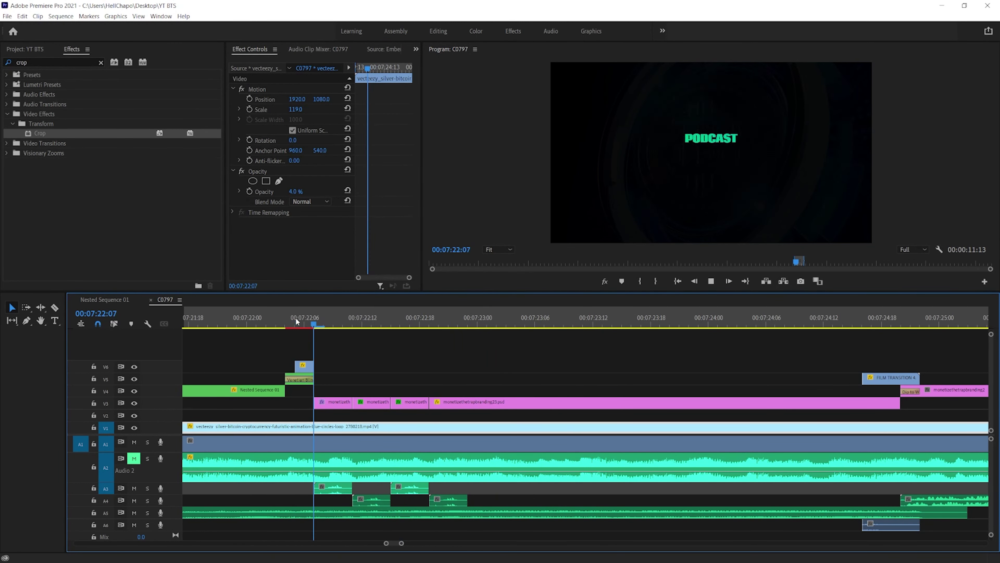
click(296, 317)
key(space)
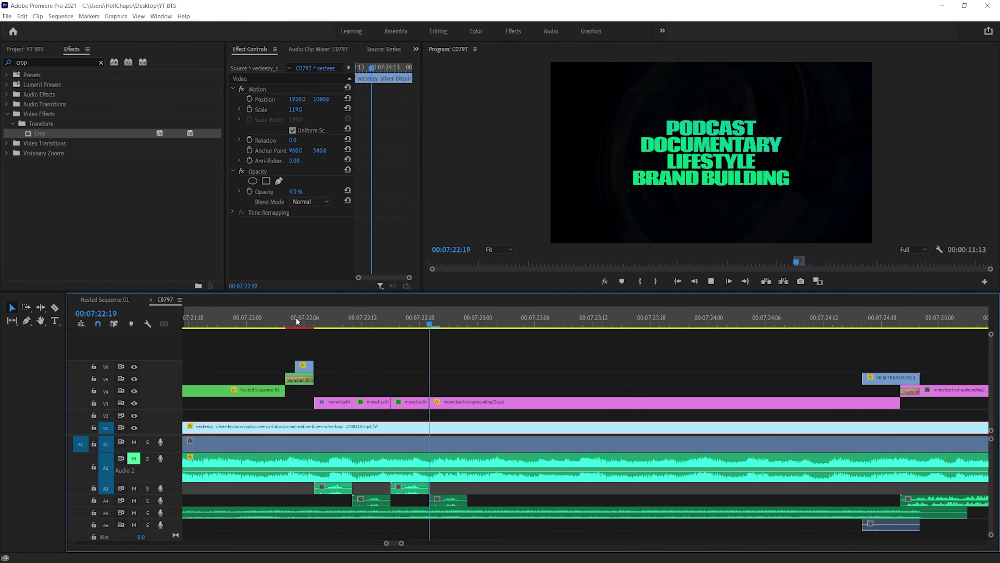
click(296, 317)
key(space)
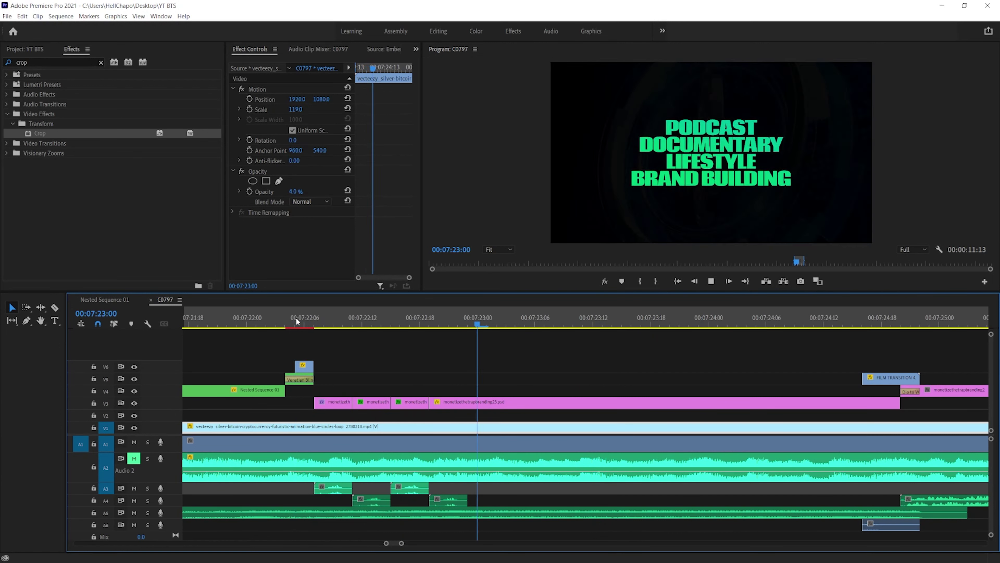
key(space)
- Play back the whole intro from its start, checking the ending with the closing sound effect
key(minus)
key(minus)
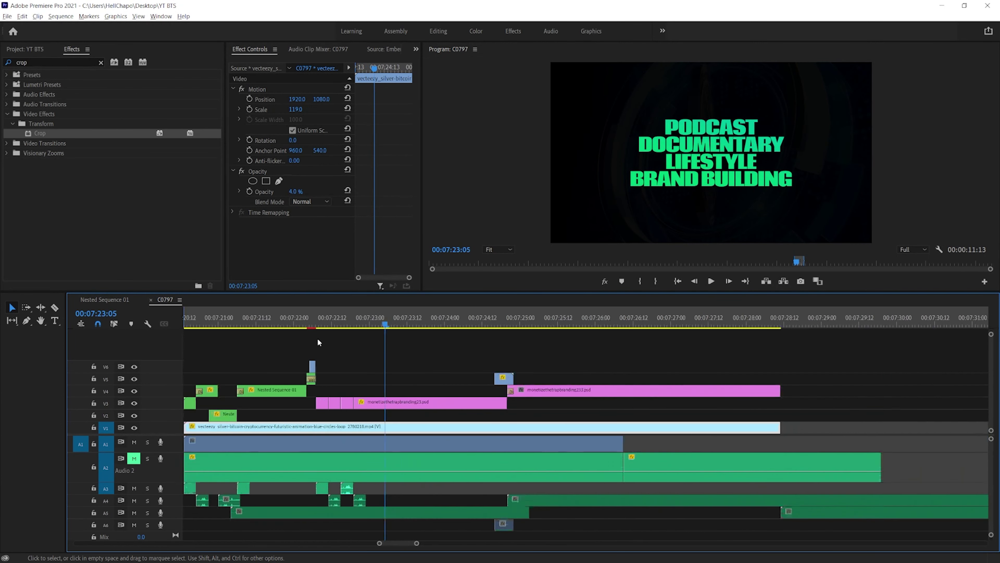
click(238, 323)
key(space)
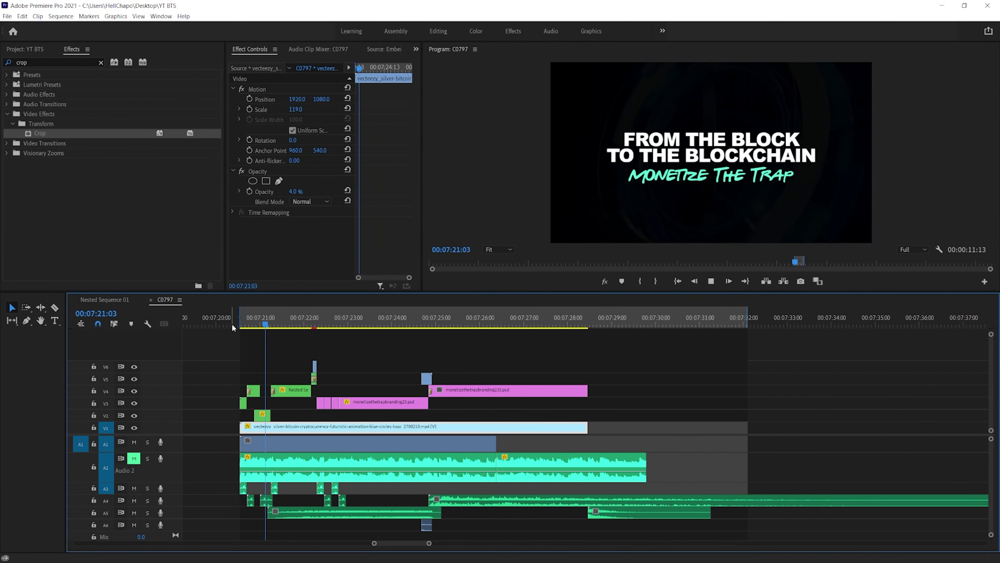
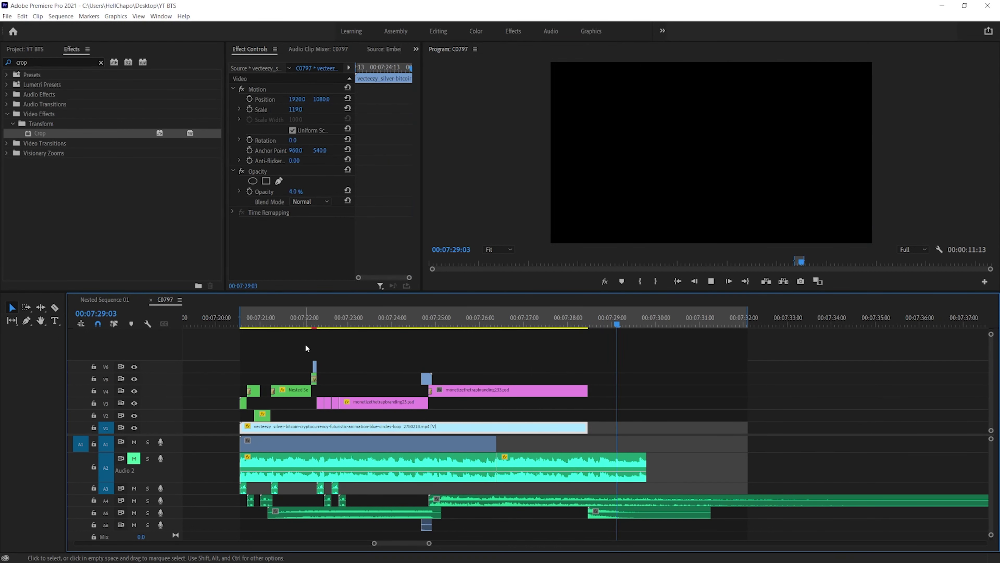
key(space)
click(555, 315)
key(space)
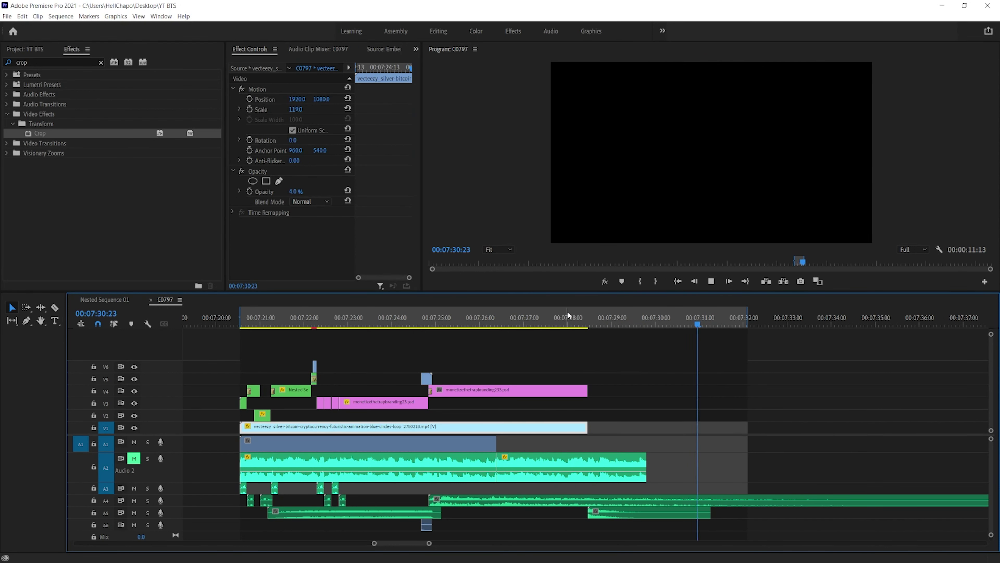
key(space)
click(236, 324)
key(space)
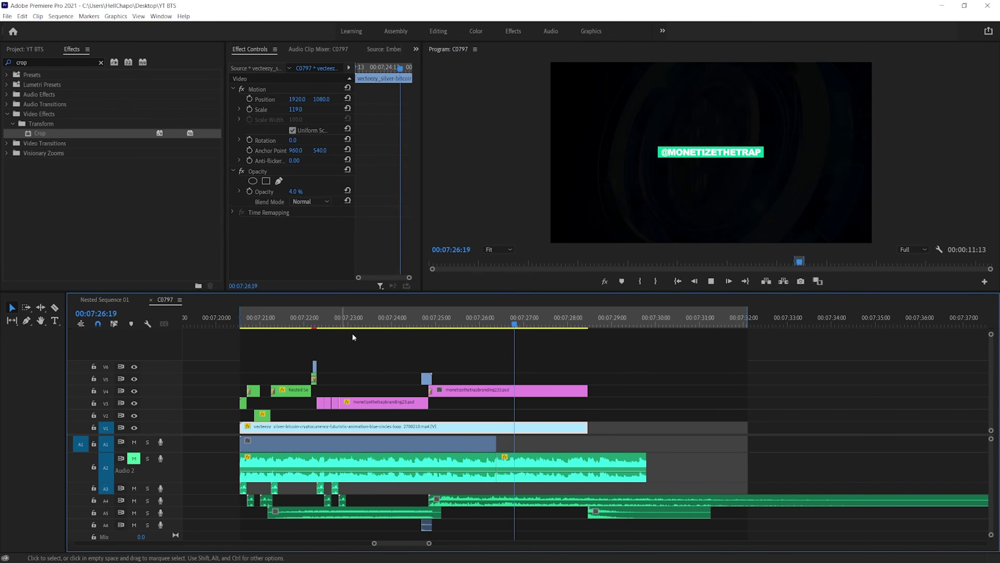
- Stop the intro playback, save the project and return the playhead to 00:07:20:22
key(space)
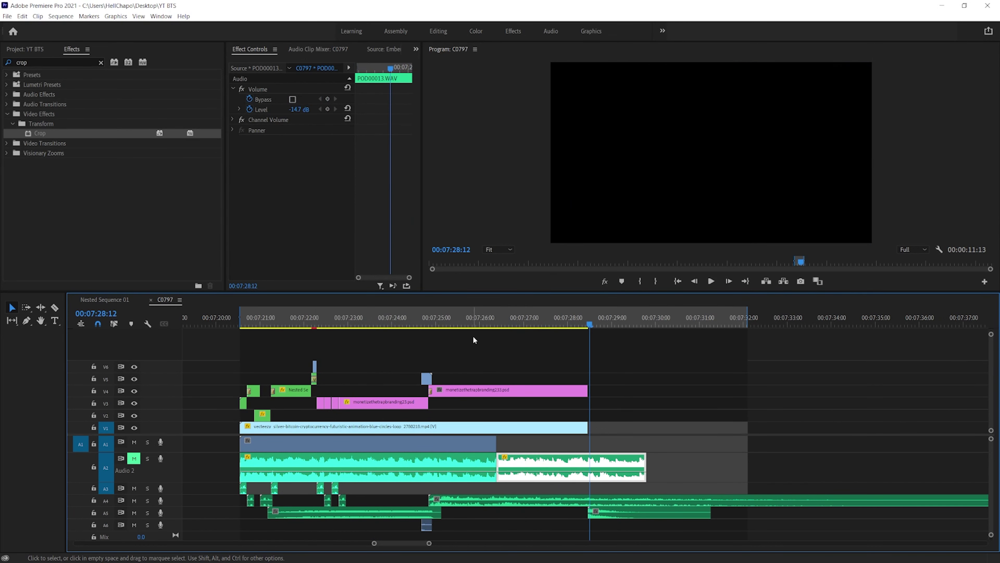
key(ctrl+s)
drag(292, 322, 257, 323)
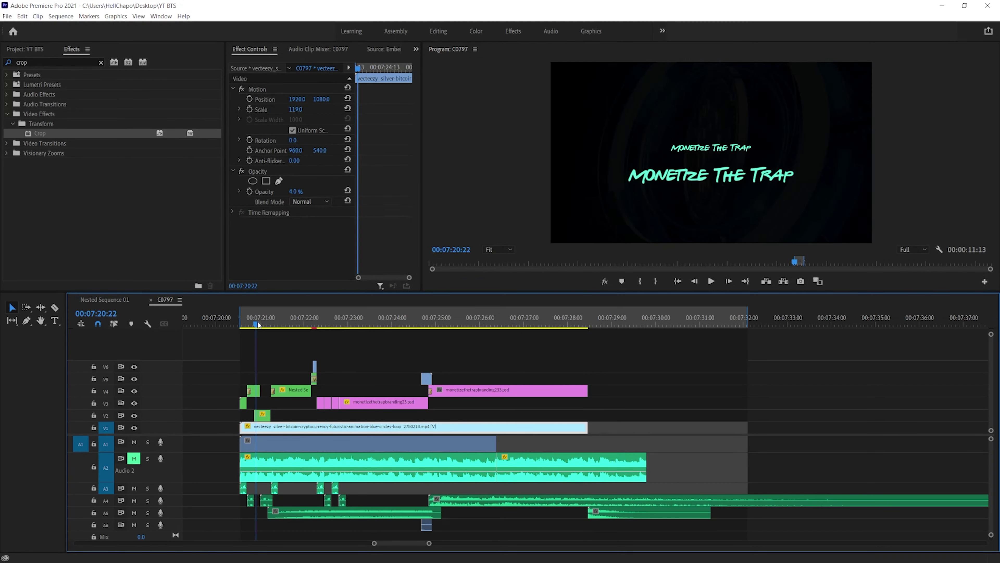
click(58, 17)
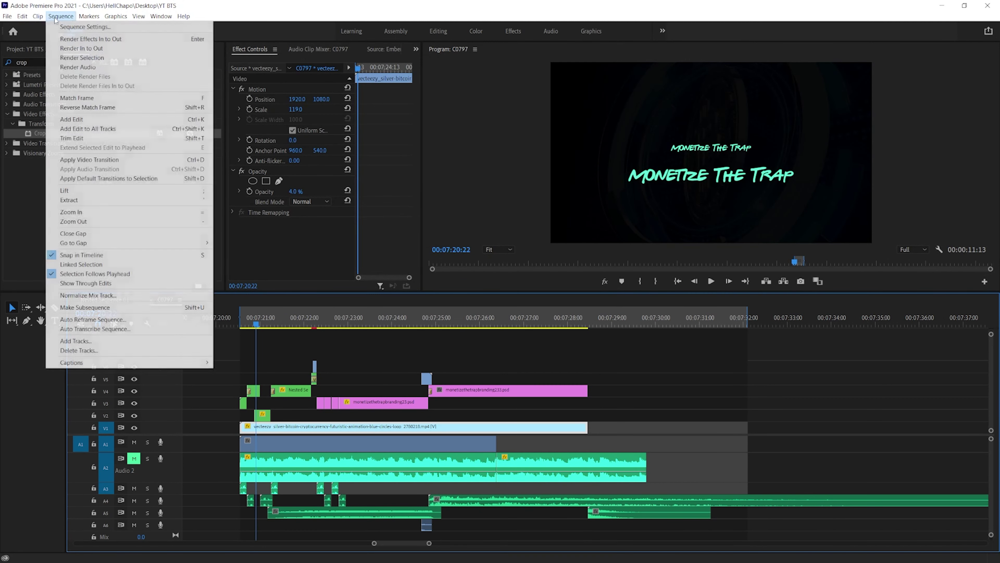
click(69, 31)
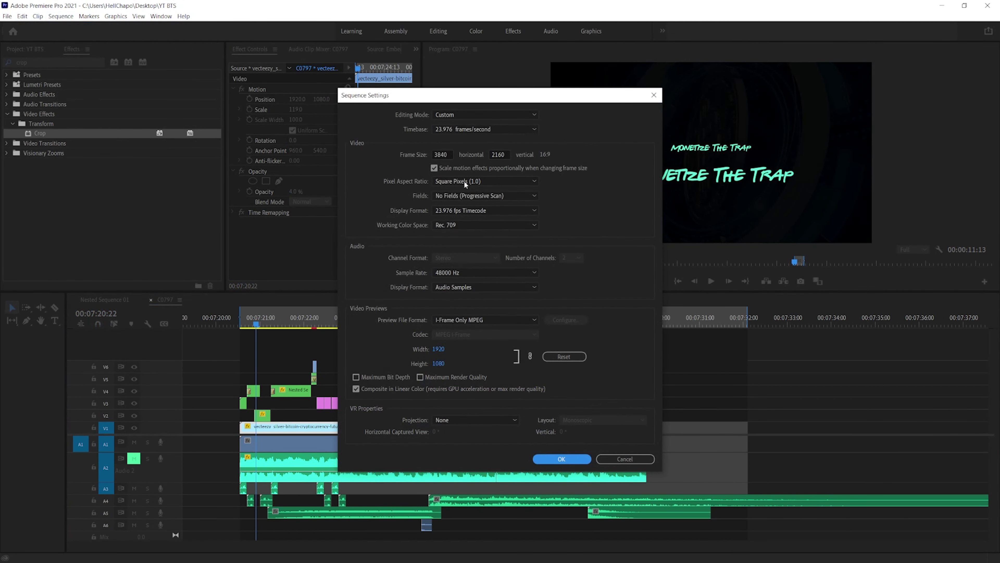
double_click(448, 153)
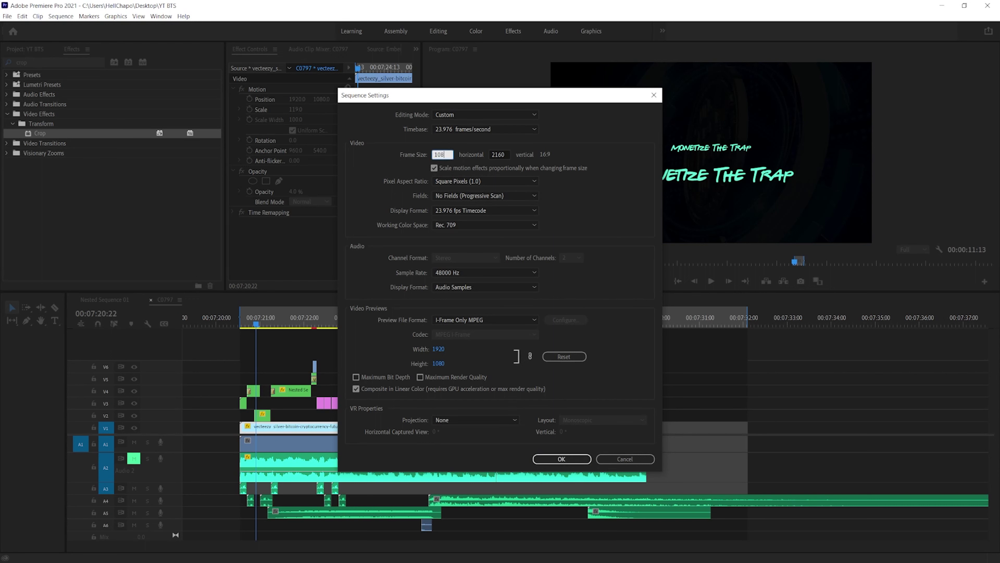
double_click(495, 153)
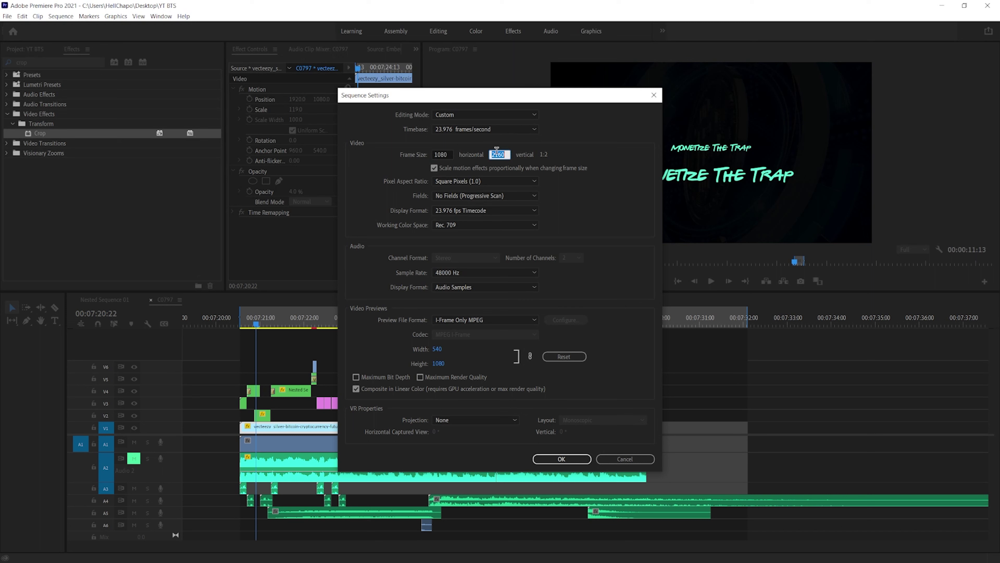
text(1920)
key(Return)
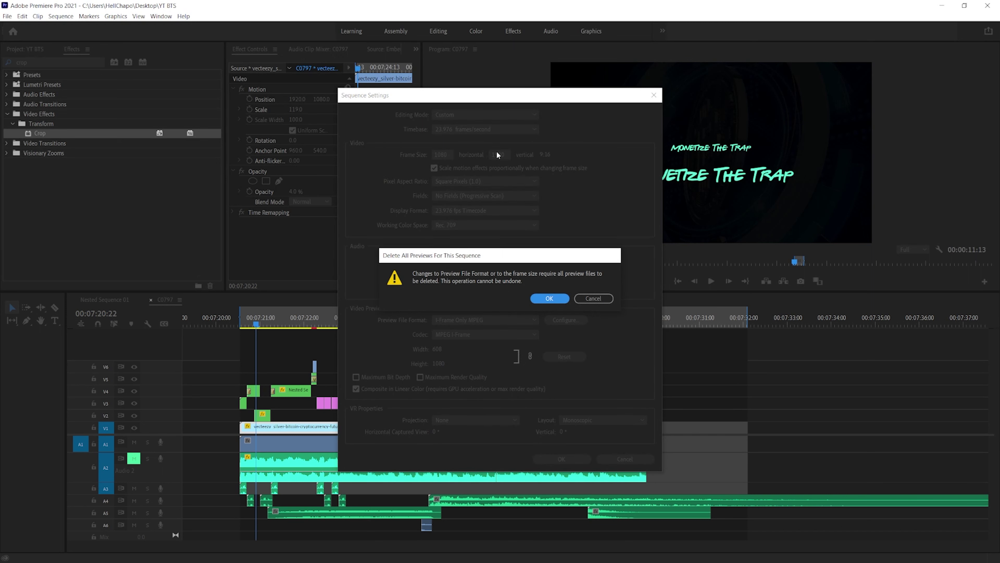
click(585, 299)
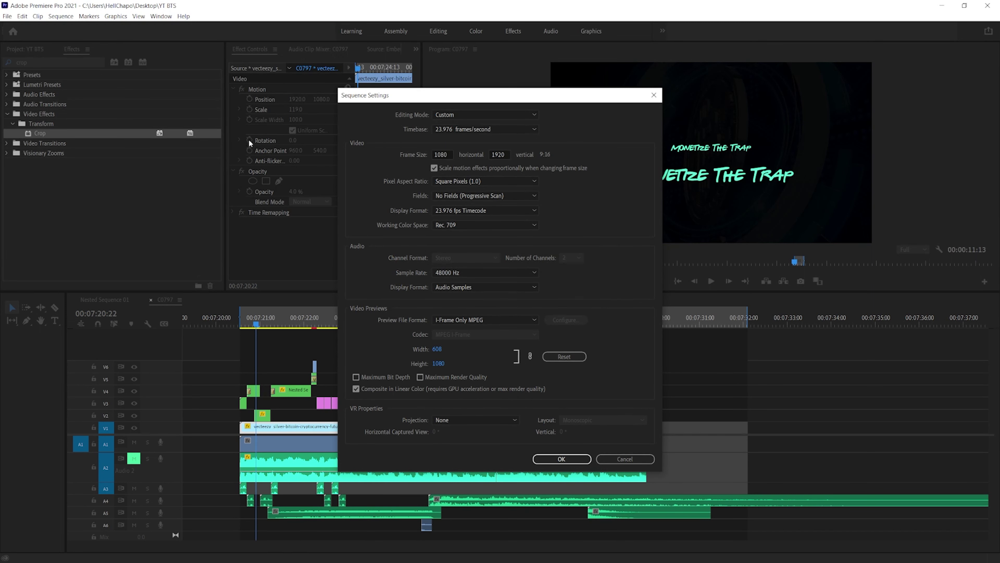
click(625, 459)
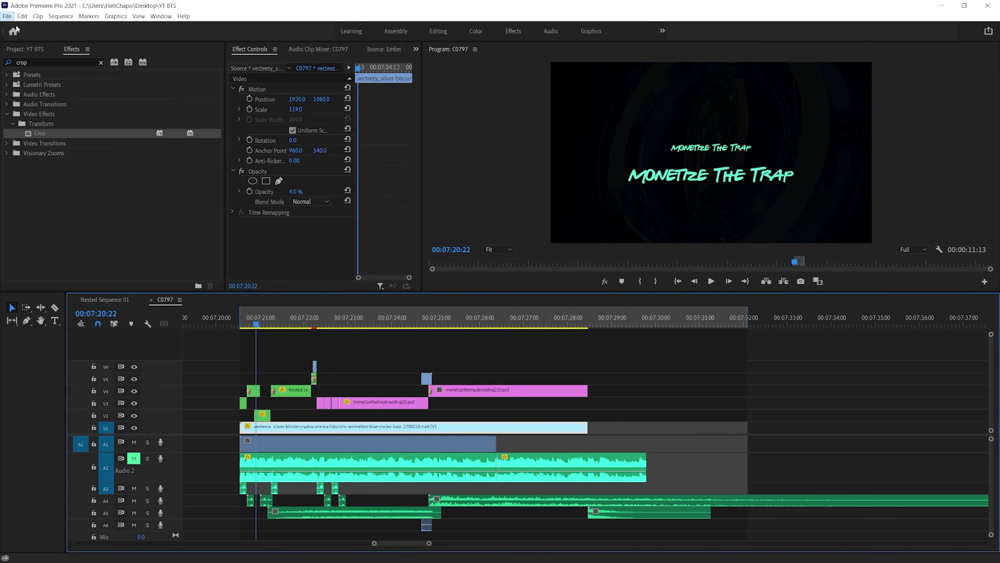
- Create a new vertical sequence with a frame size of 1080 by 1920
click(8, 16)
mouse_move(17, 28)
click(177, 55)
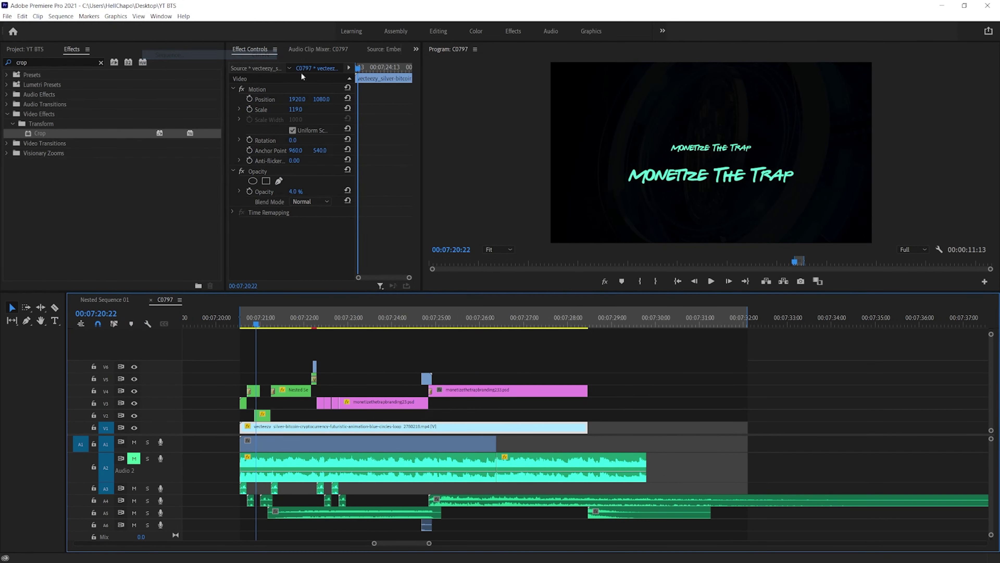
click(409, 127)
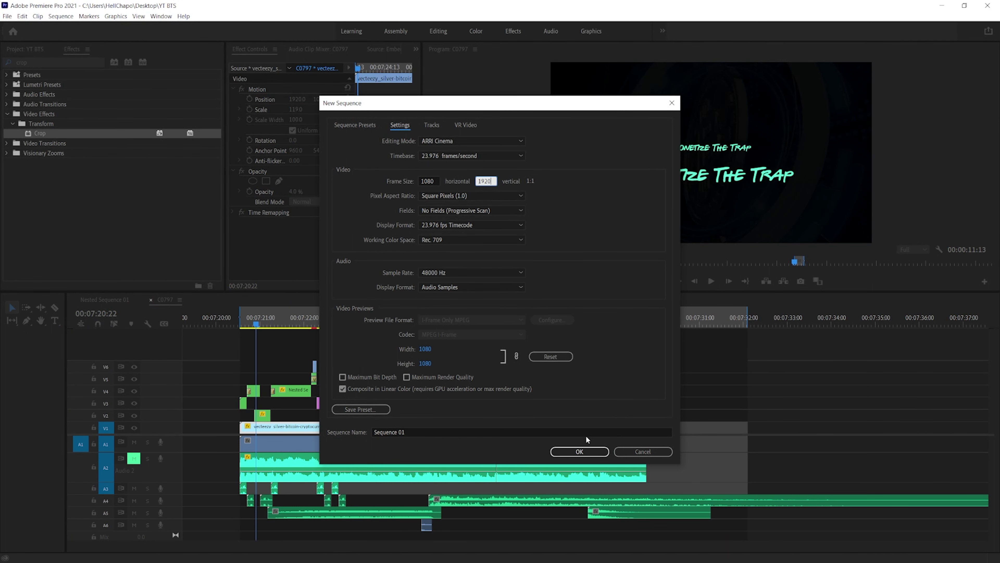
click(580, 451)
- In the C0797 sequence, split the long sound effect on A4 at the Out point with the Razor tool
click(165, 300)
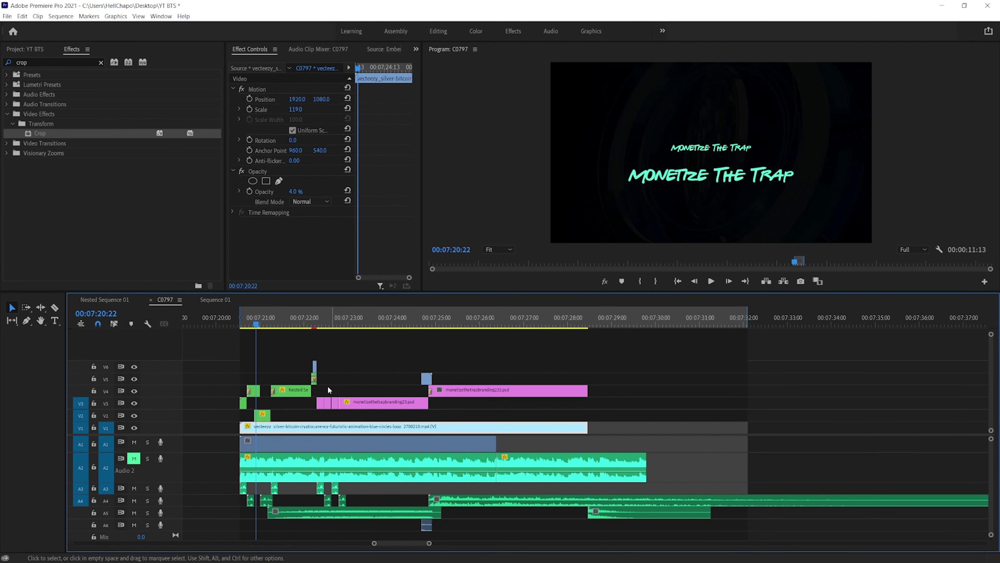
drag(239, 358, 750, 526)
key(c)
click(750, 504)
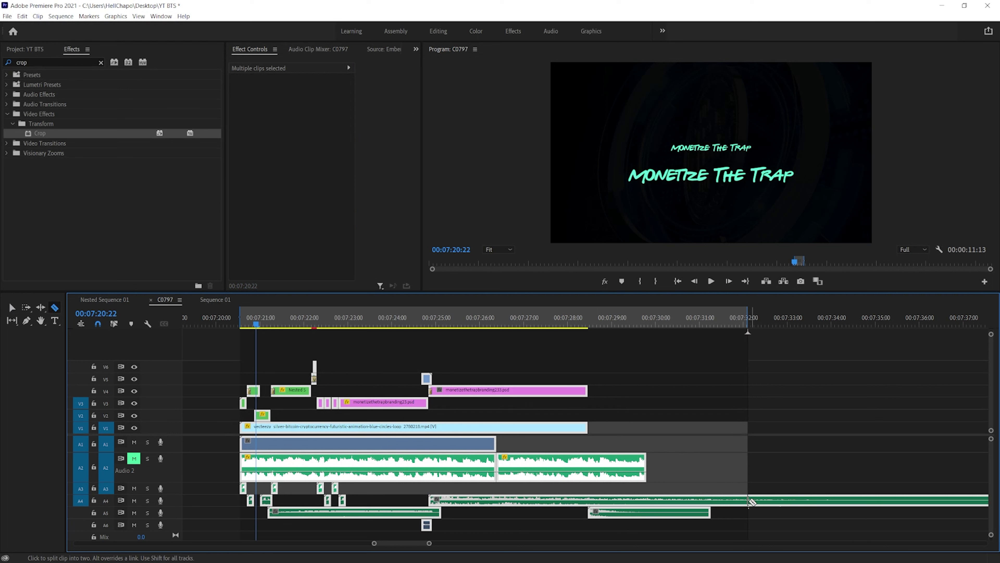
key(v)
- Copy all intro clips between the In and Out points of C0797 and paste them into Sequence 01
click(240, 364)
drag(240, 364, 735, 536)
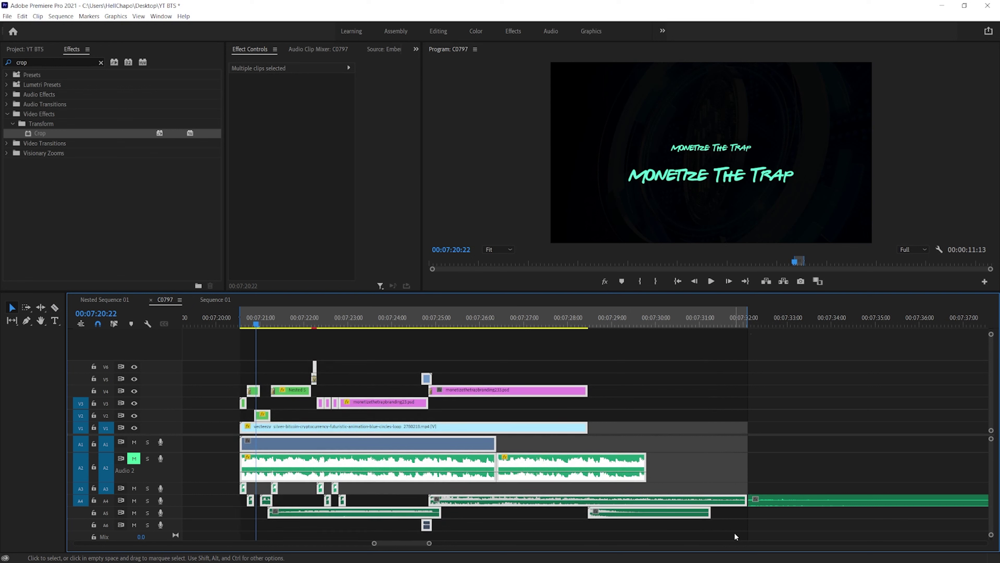
right_click(498, 428)
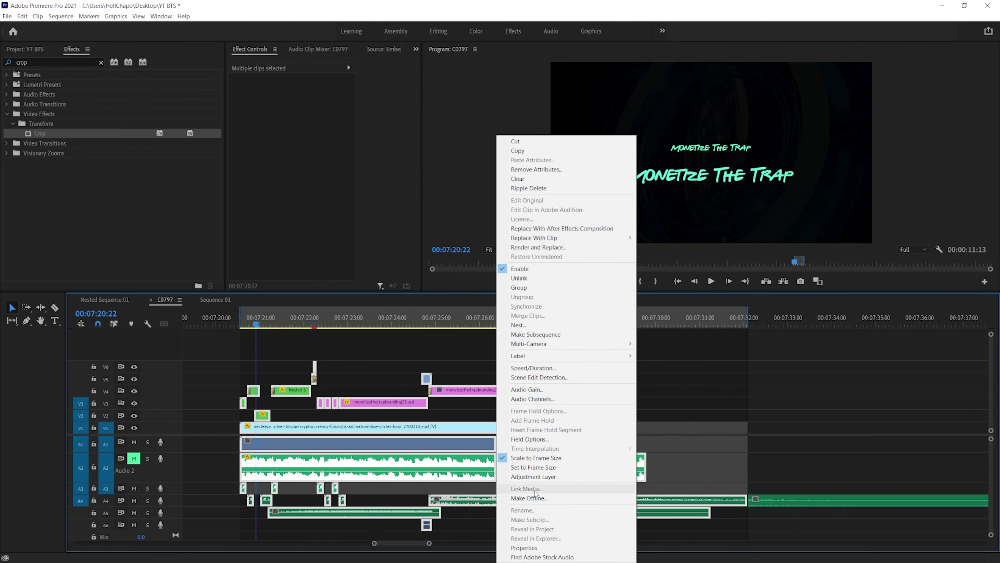
click(539, 152)
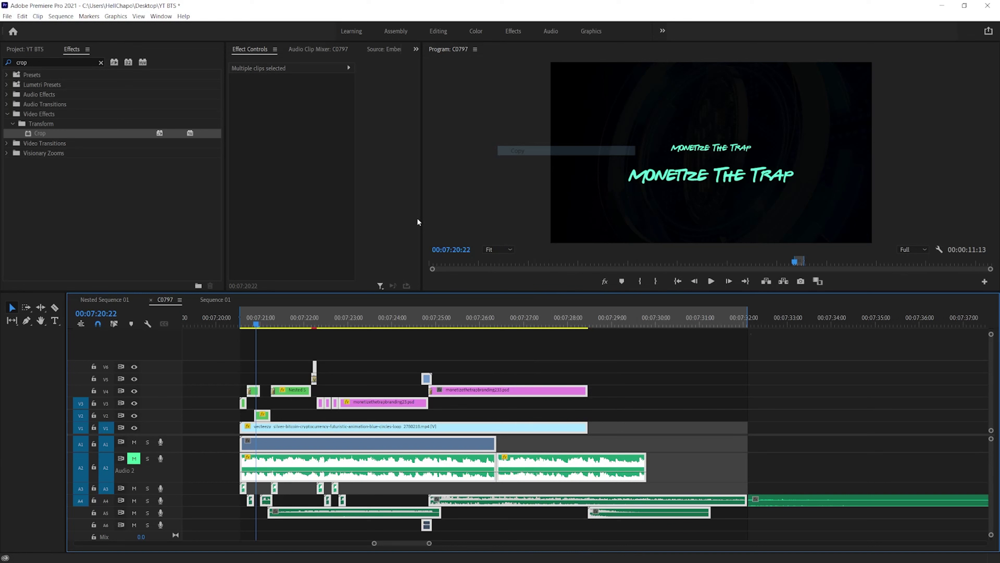
click(218, 299)
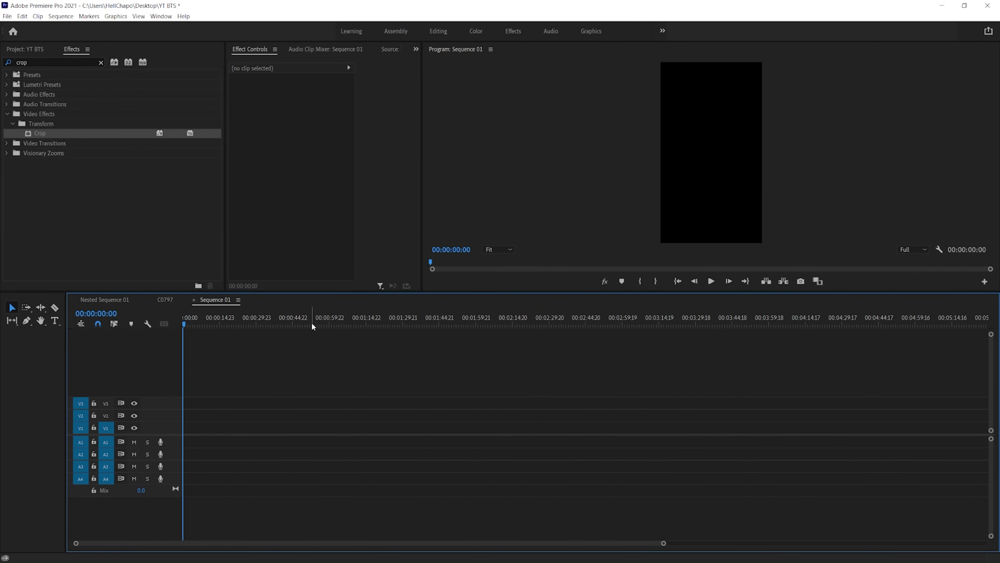
key(ctrl+v)
- Select all the pasted clips in Sequence 01 and nest them
drag(260, 359, 183, 533)
right_click(190, 441)
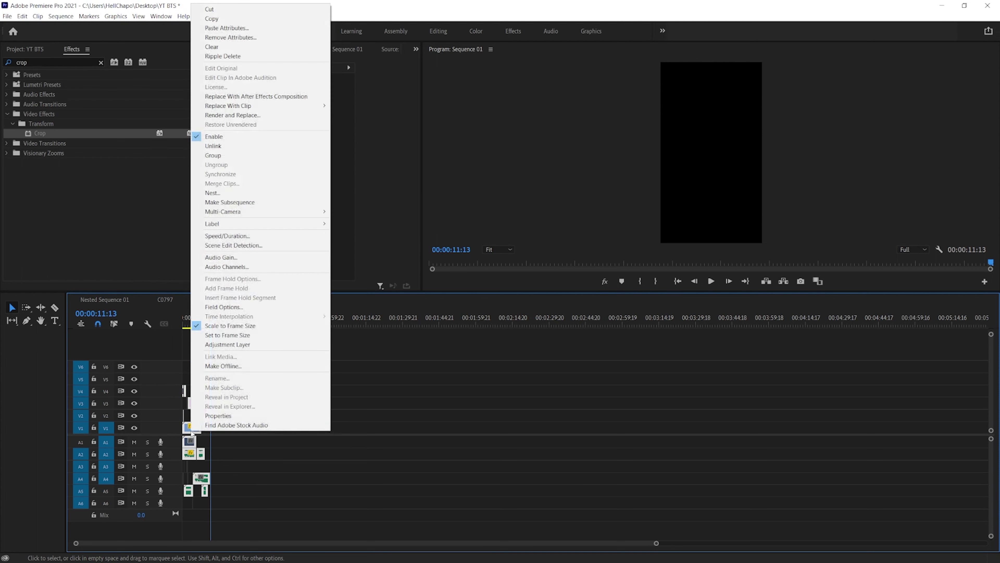
click(252, 193)
click(476, 296)
- Play back the nested vertical intro and mute audio track A2
key(space)
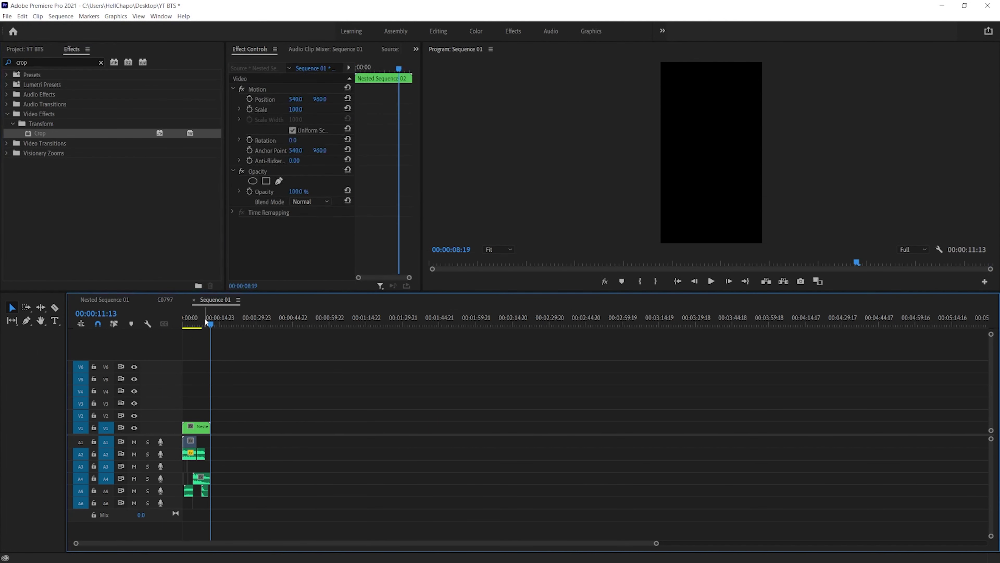
key(space)
click(133, 455)
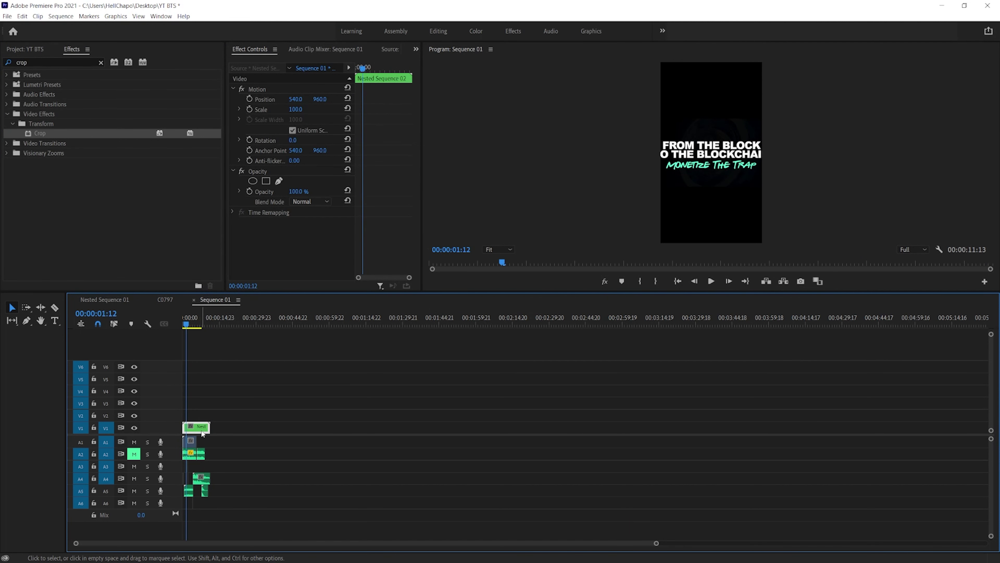
- Try to fit the nested clip with Scale to Frame Size, checking the cropped branding text at several points
right_click(201, 428)
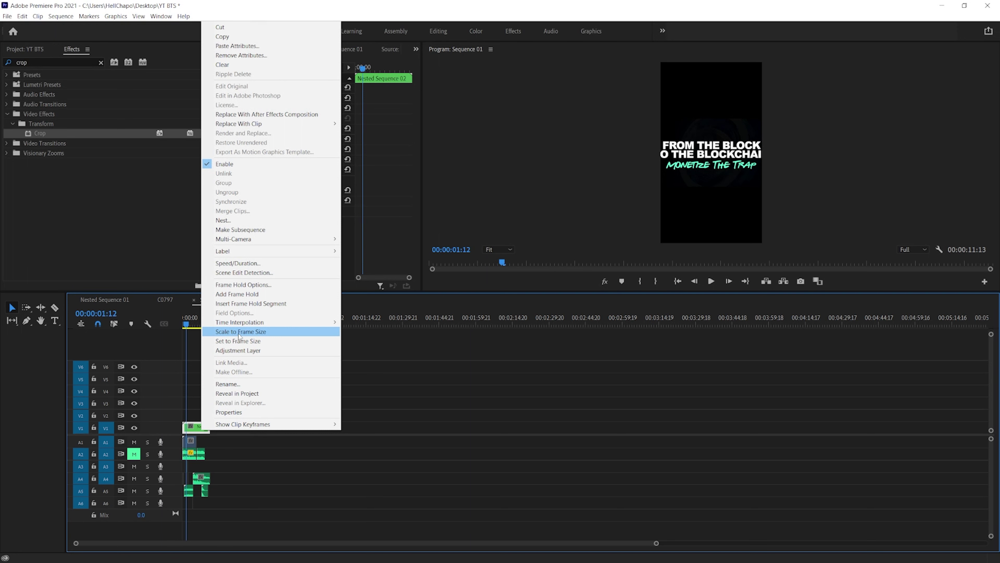
click(238, 332)
drag(186, 321, 186, 324)
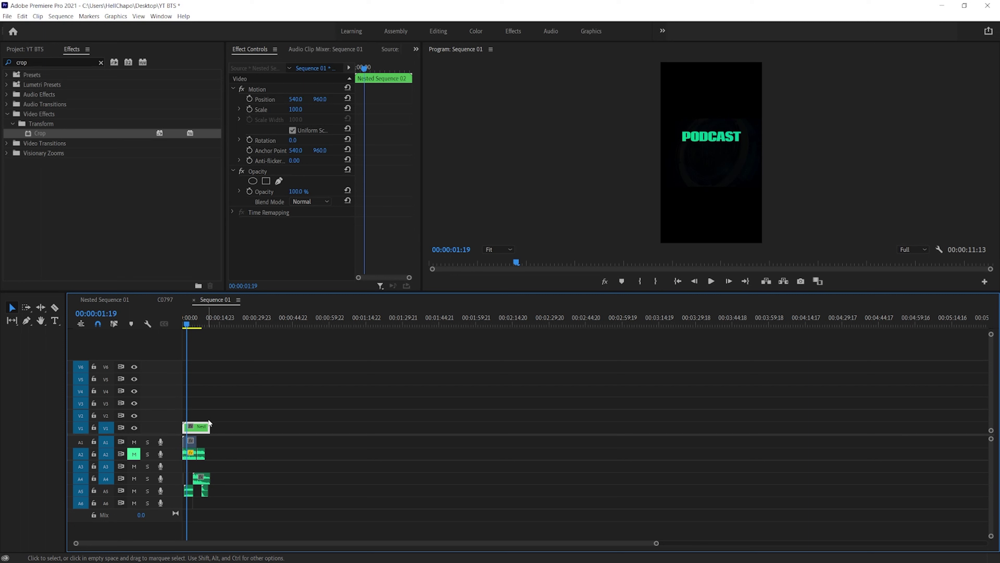
key(space)
click(202, 429)
right_click(200, 430)
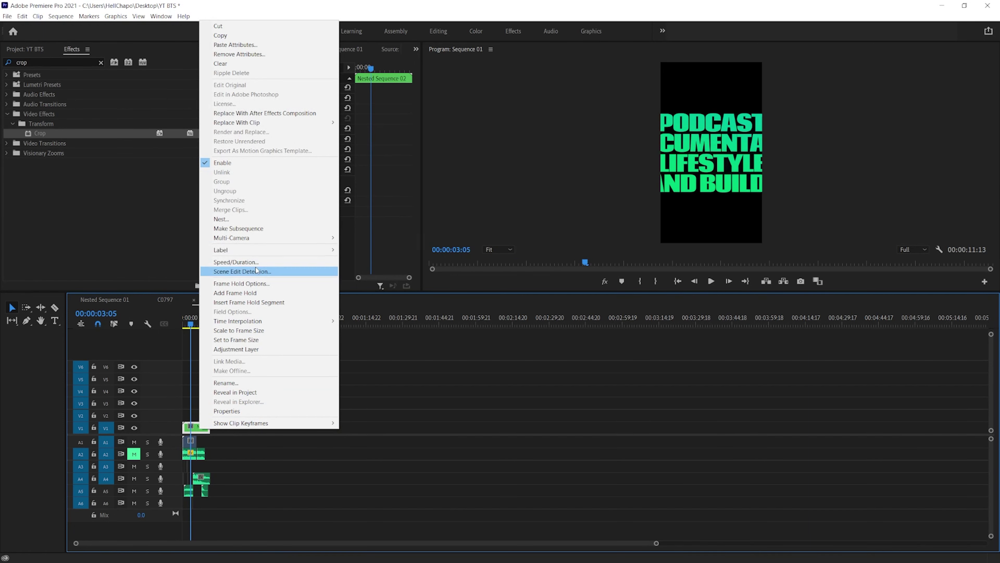
click(255, 329)
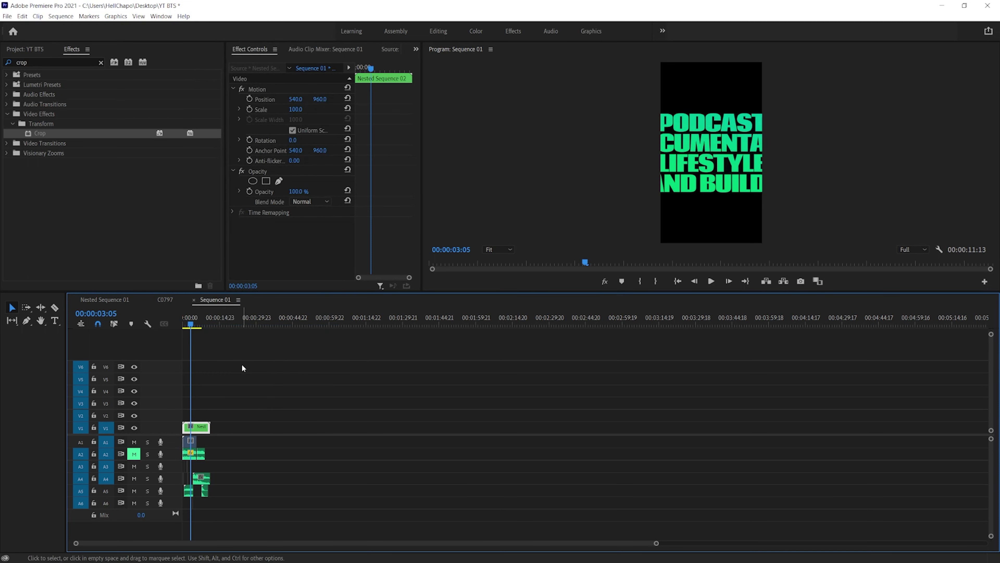
click(194, 324)
click(190, 323)
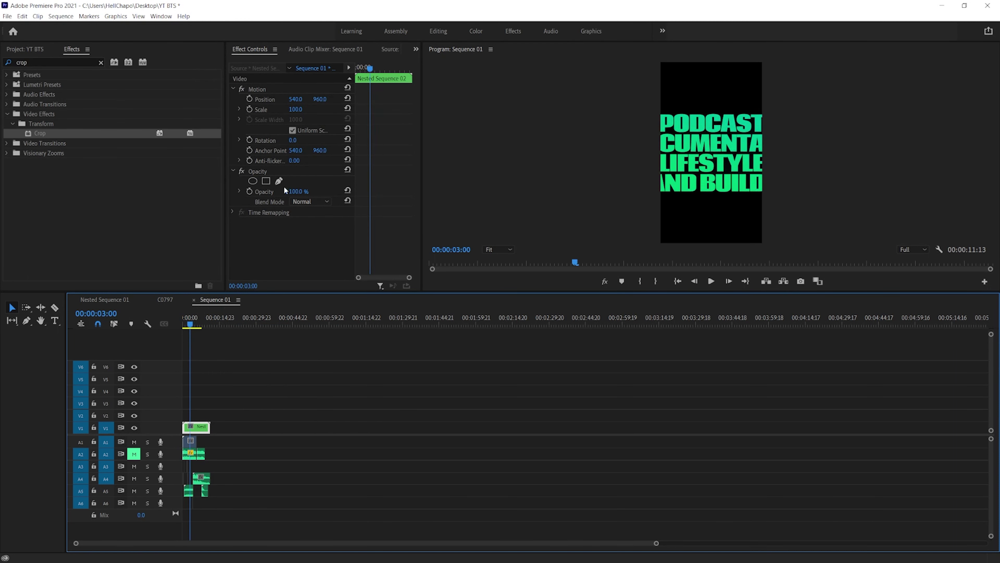
- Set the nested clip's Scale to 56 and check the branding and title text along the enlarged timeline
drag(296, 110, 278, 109)
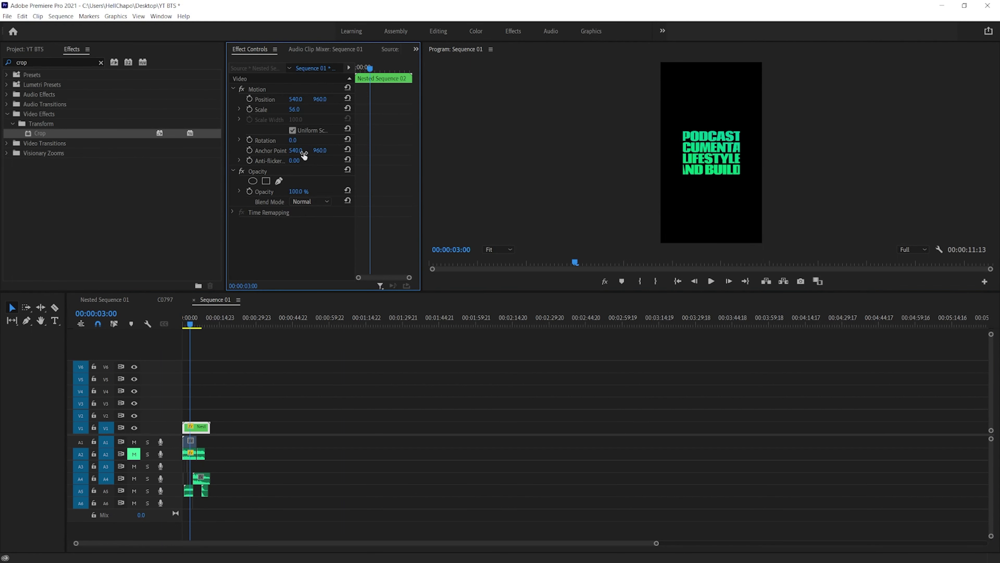
key(shift+Right)
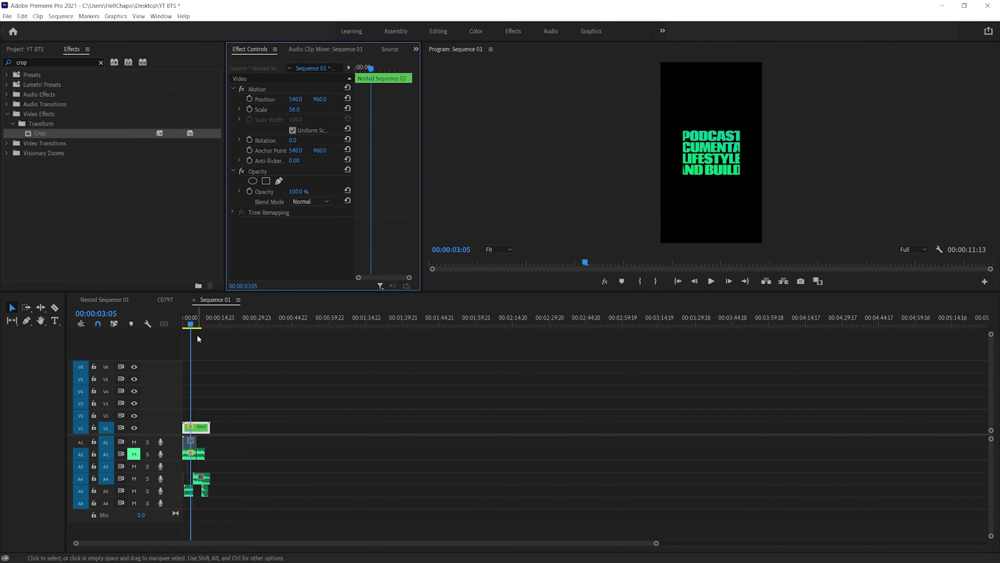
key(equal)
key(equal)
key(equal)
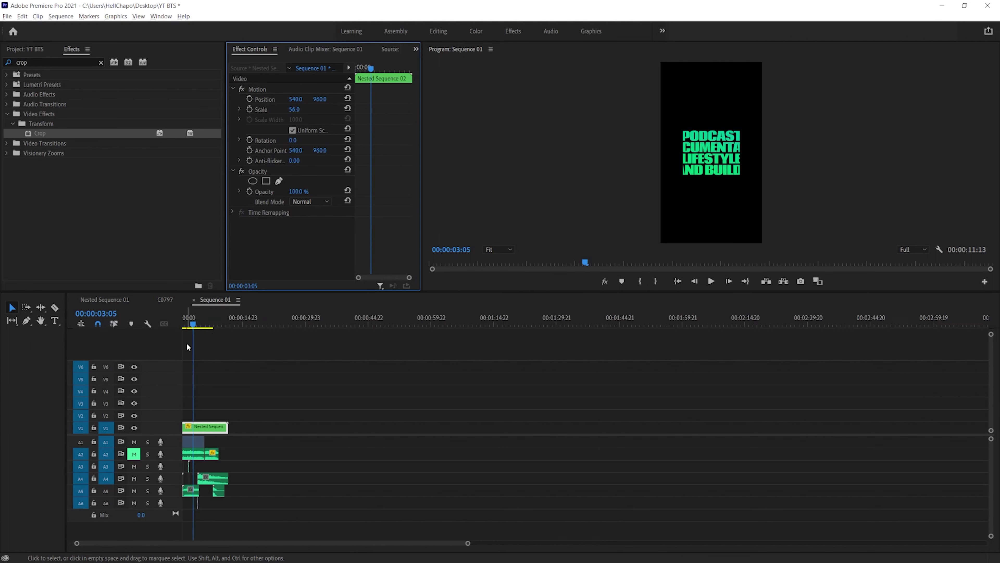
click(212, 324)
drag(211, 324, 205, 328)
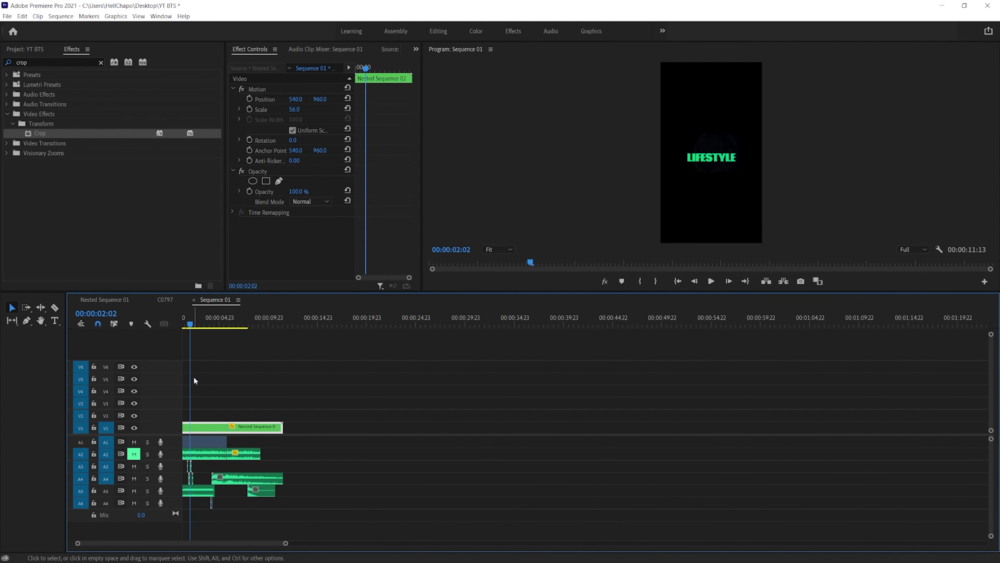
drag(186, 323, 178, 323)
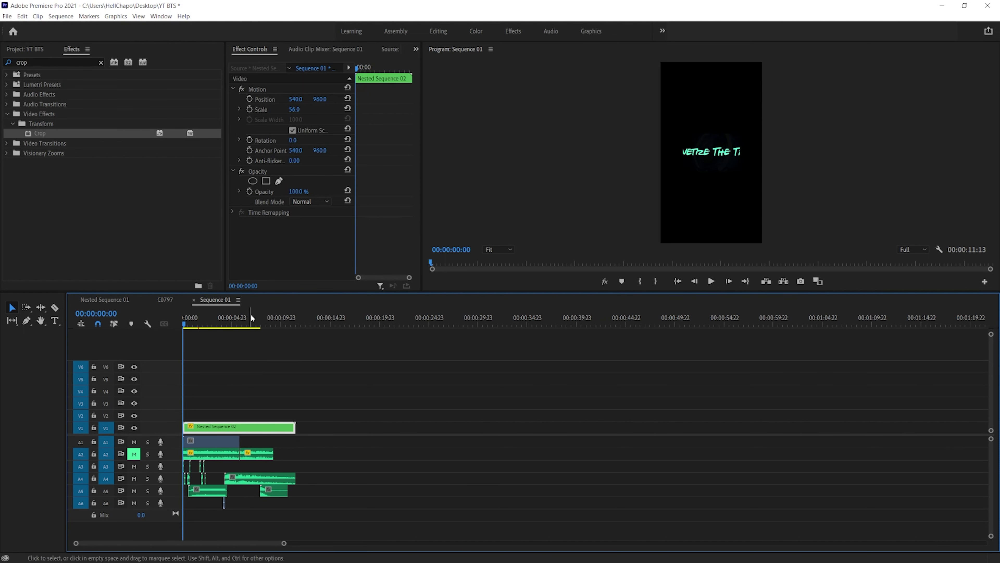
- Set the nested clip's Scale to 29 and preview the opening title at 00:00:00:10
click(299, 119)
mouse_move(294, 110)
mouse_down()
mouse_move(312, 110)
mouse_move(284, 110)
mouse_up()
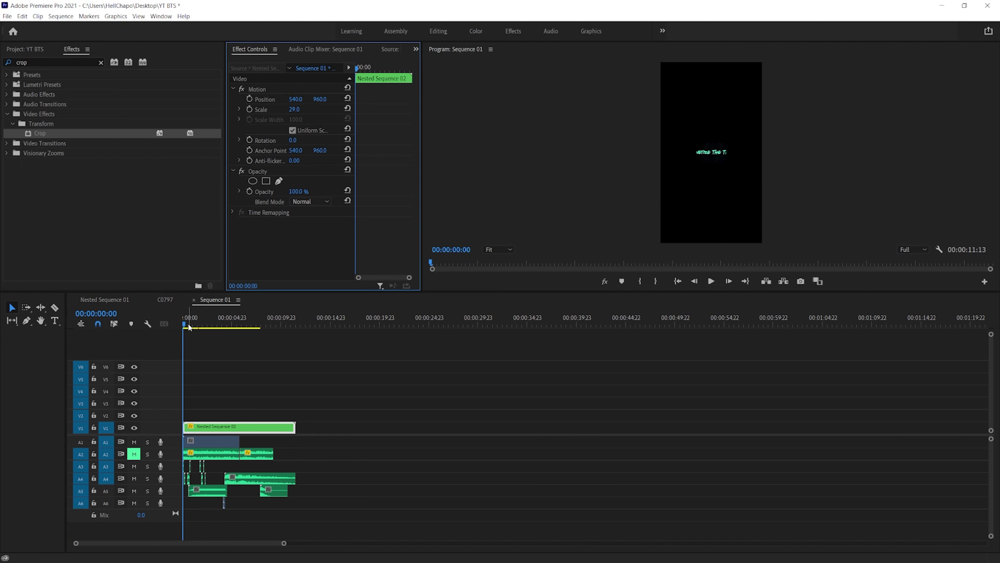
drag(190, 323, 187, 324)
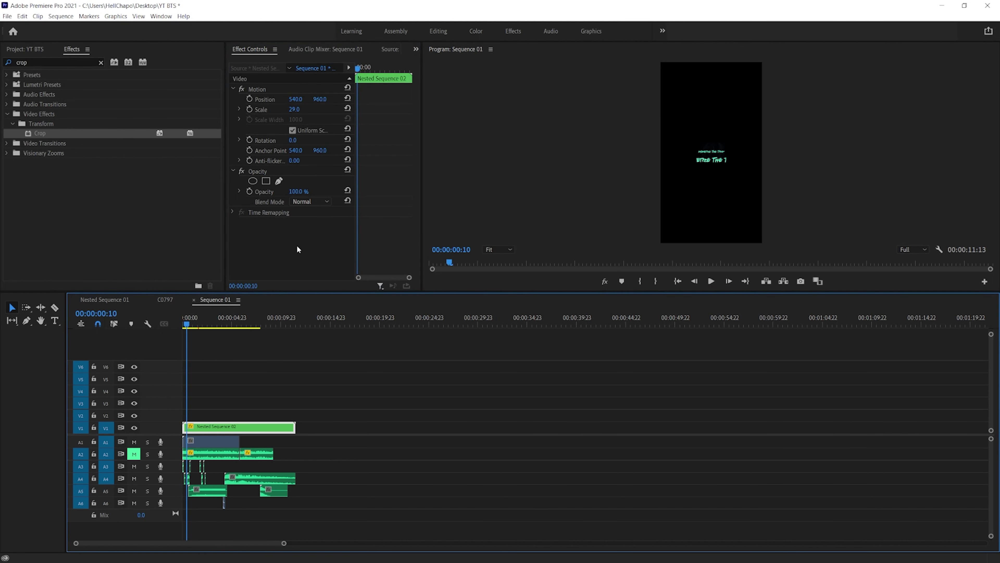
- Open the nested clip's sequence, select all its clips and enable Scale to Frame Size for them
click(209, 440)
double_click(206, 428)
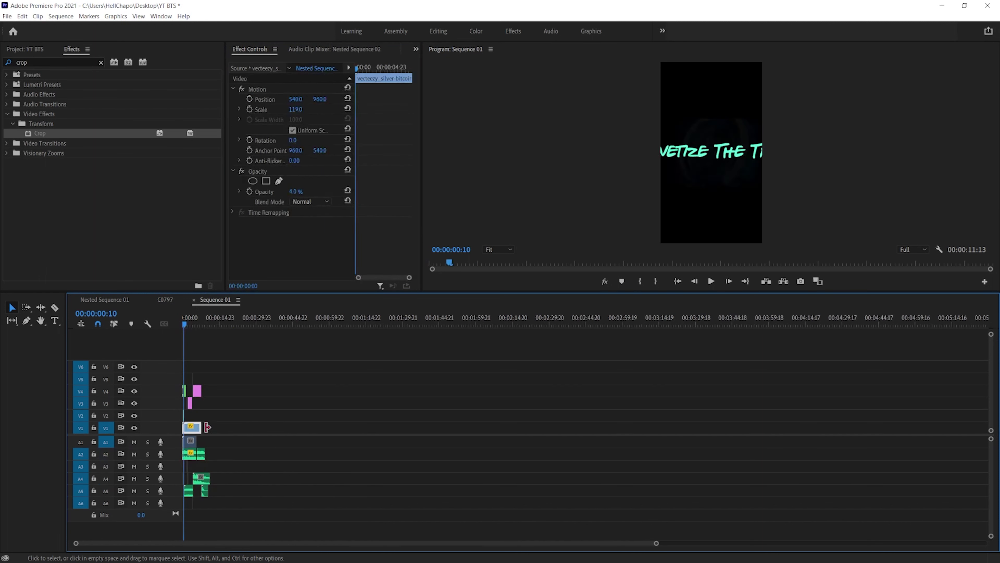
scroll(211, 427, up, 3)
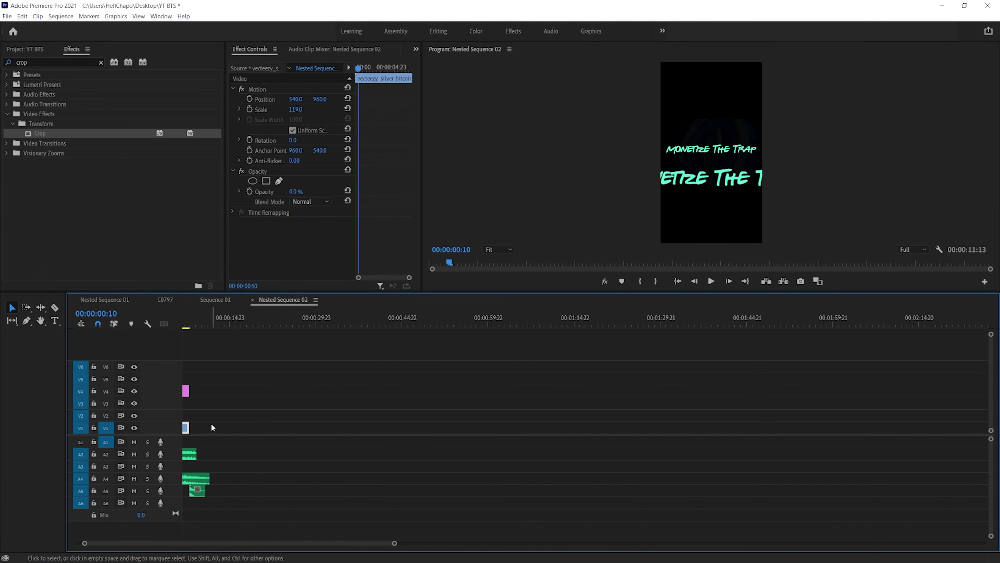
drag(255, 542, 233, 543)
drag(275, 362, 180, 514)
right_click(203, 402)
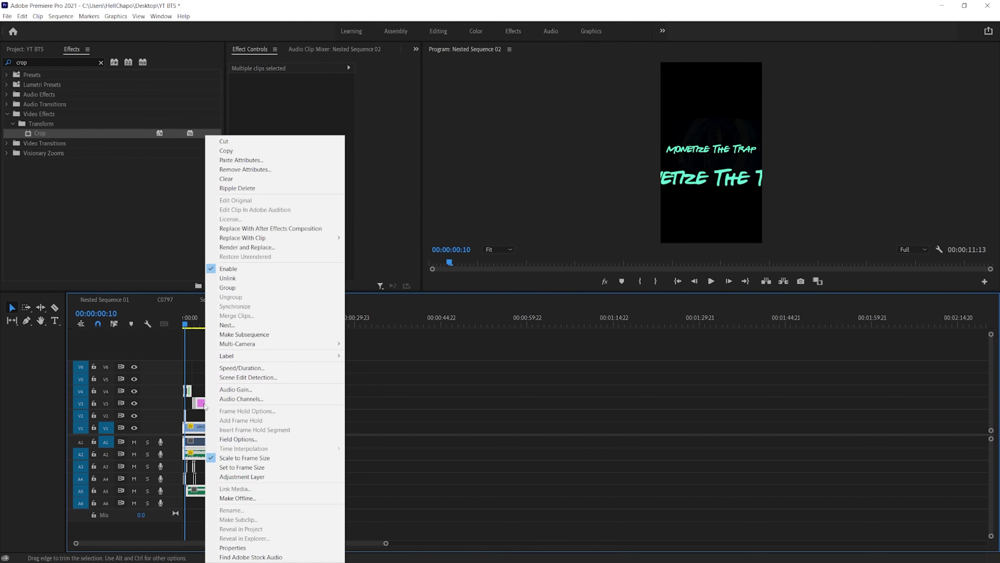
click(250, 459)
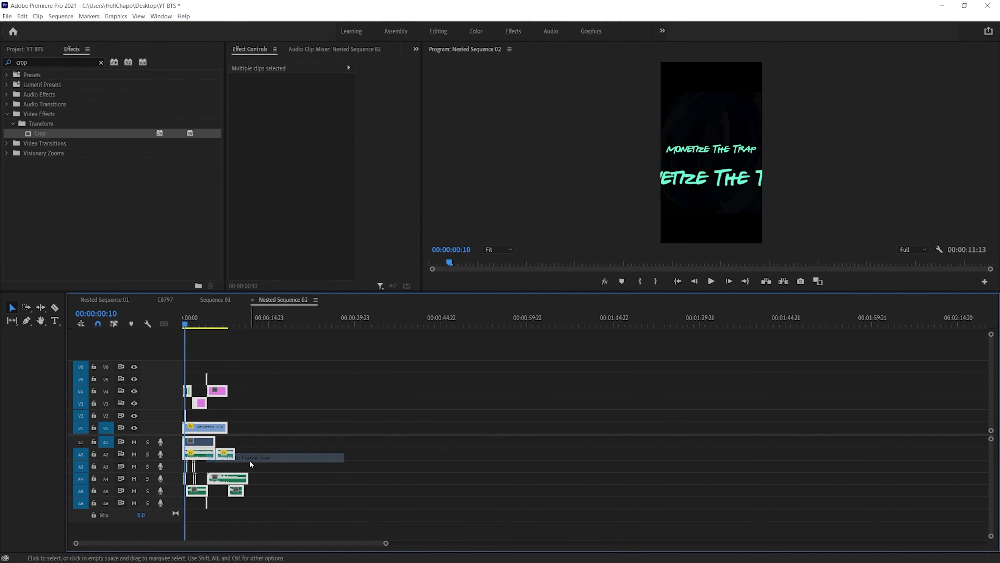
right_click(216, 400)
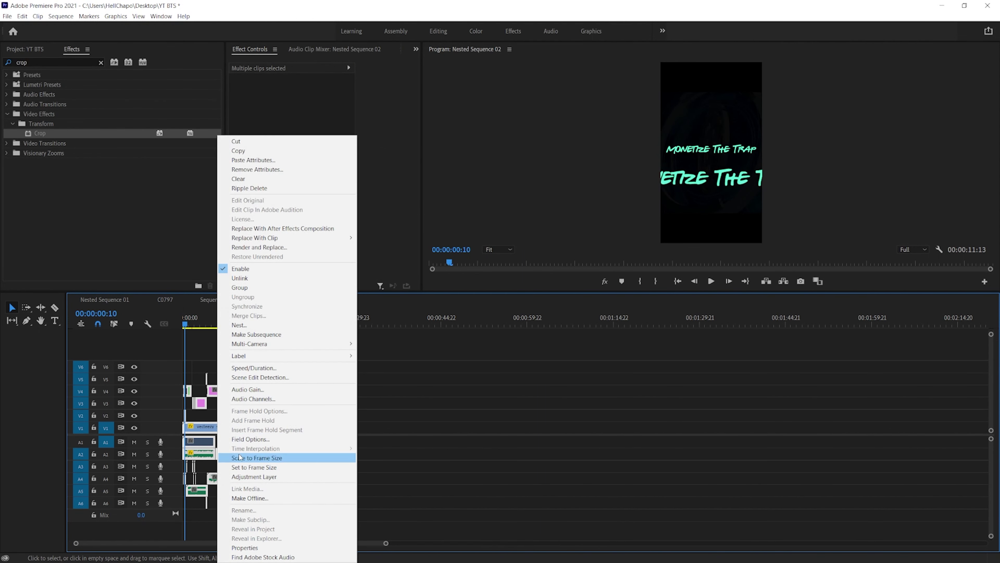
click(243, 458)
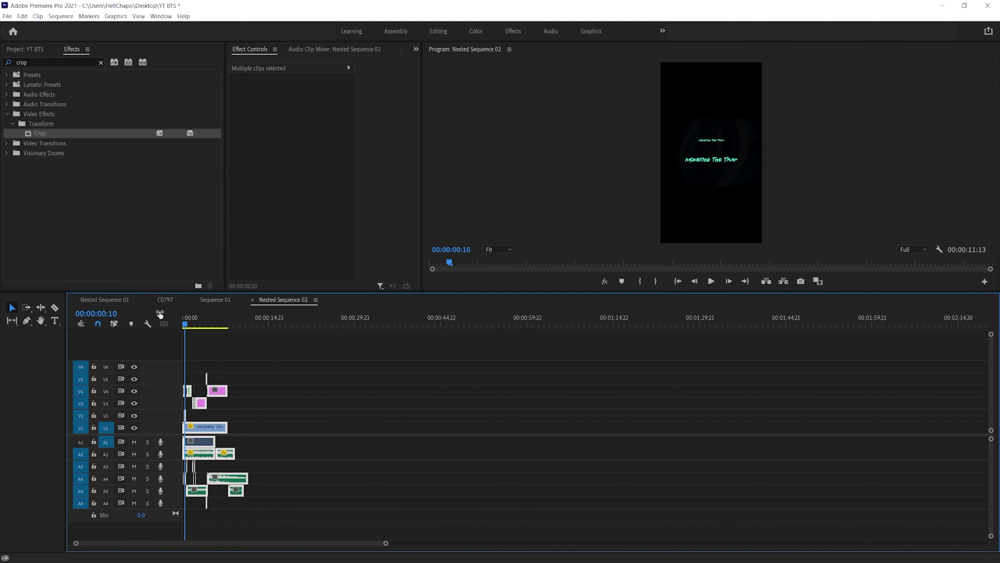
- In Sequence 01, set the nested clip's Scale to 114 and check the service list text at 00:00:02:09
click(212, 299)
mouse_move(207, 324)
mouse_down()
mouse_move(193, 324)
mouse_move(203, 325)
mouse_up()
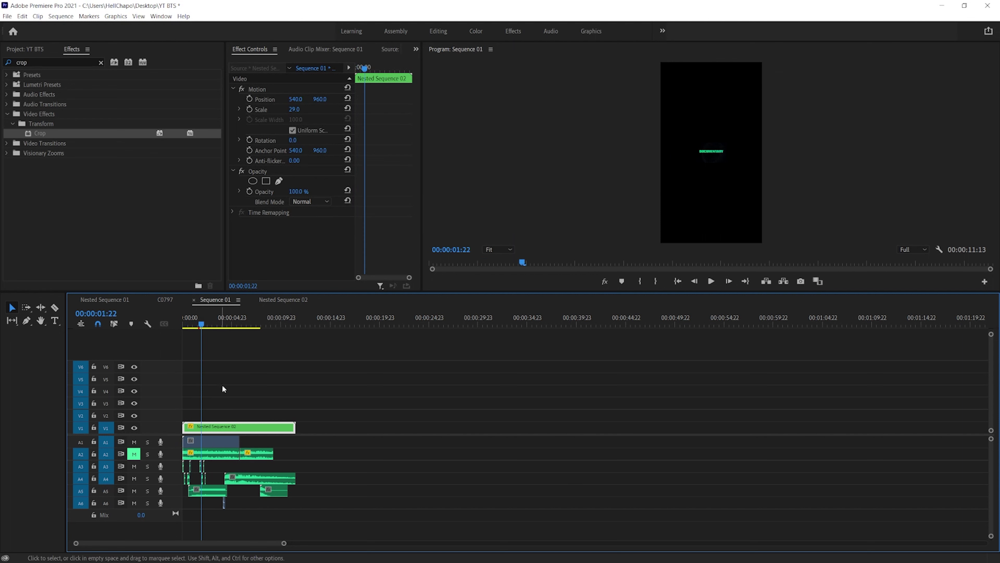
click(244, 405)
click(242, 427)
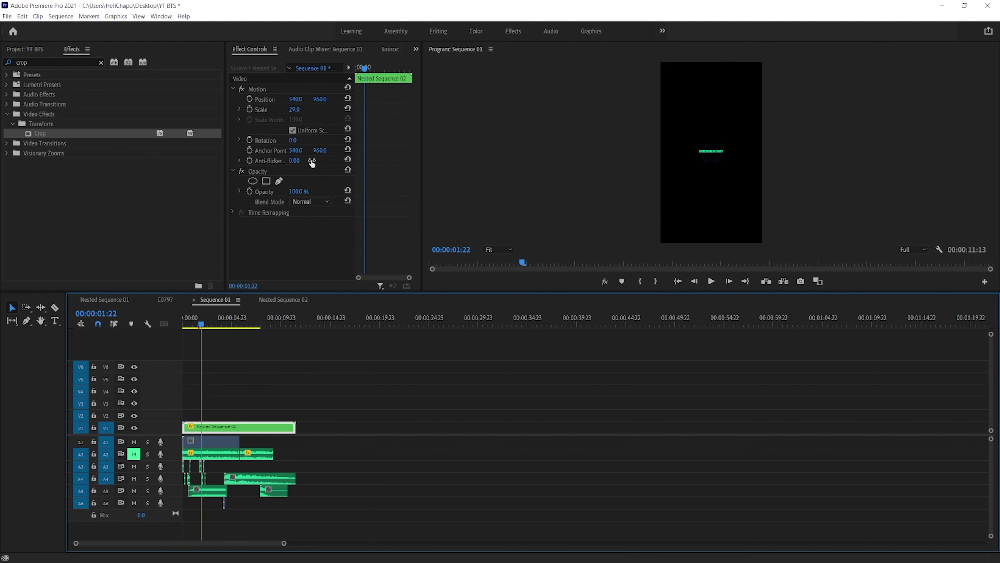
drag(302, 112, 335, 112)
drag(201, 325, 208, 327)
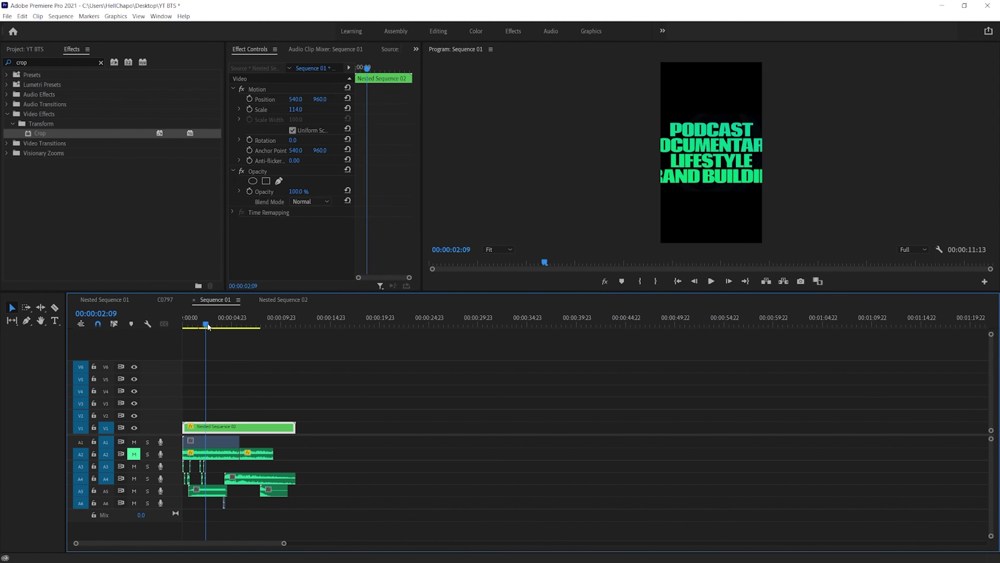
- Reduce the nested clip's Scale to 55 and check the titles at 00:00:02:00 and 00:00:02:08
click(296, 109)
text(78)
key(Return)
drag(297, 109, 292, 109)
mouse_move(210, 325)
mouse_down()
mouse_move(193, 325)
mouse_move(202, 323)
mouse_up()
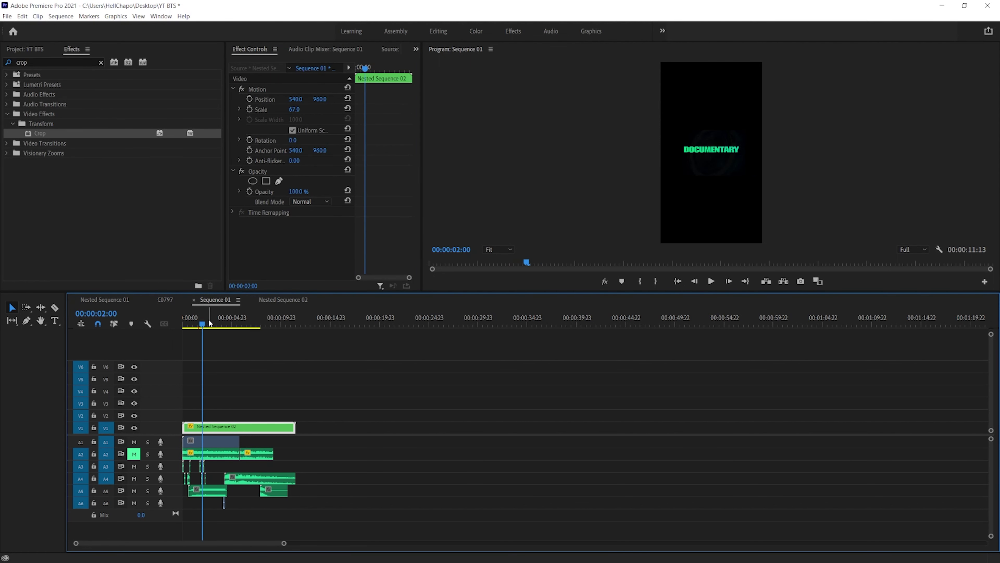
drag(296, 109, 291, 109)
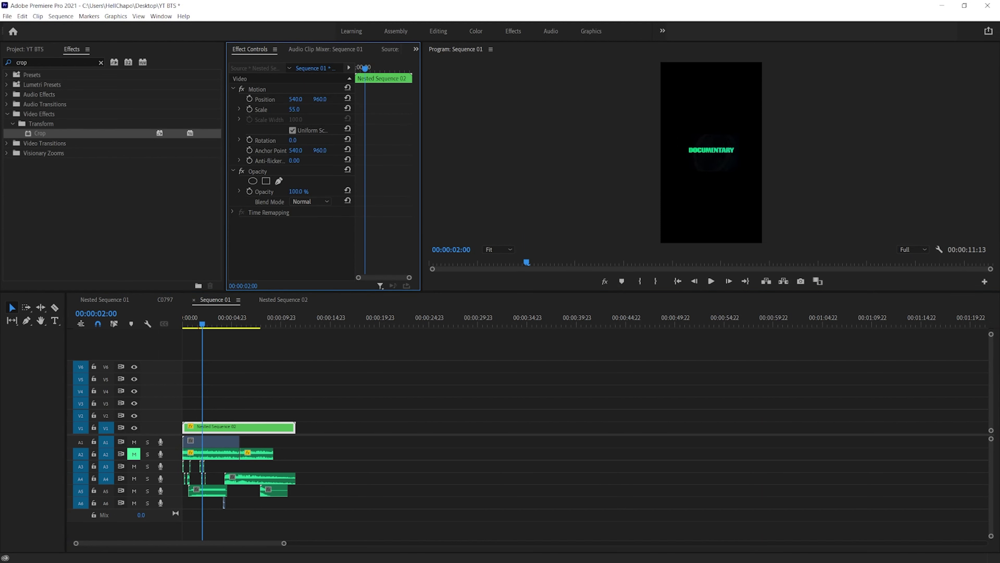
drag(202, 324, 205, 327)
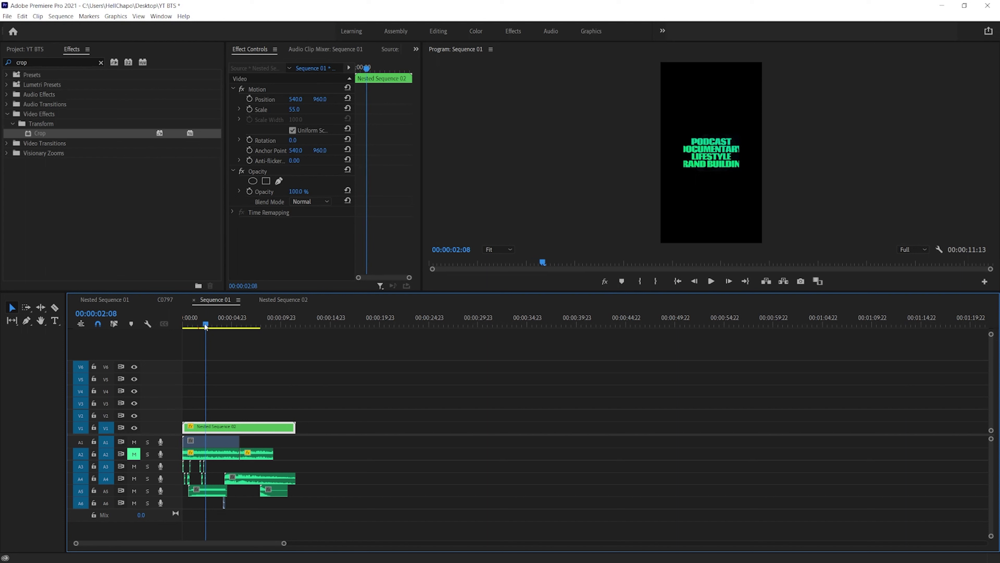
- Delete all clips inside Nested Sequence 02 and play back Sequence 01 to check the nested clip
double_click(213, 428)
mouse_move(201, 328)
mouse_down()
mouse_move(211, 327)
mouse_move(188, 327)
mouse_up()
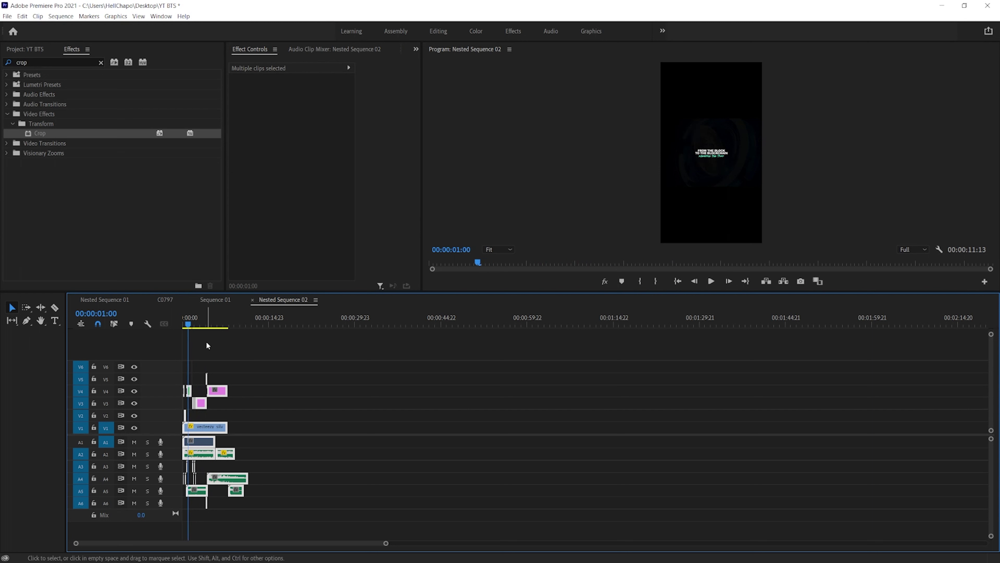
drag(280, 360, 158, 503)
key(Delete)
click(105, 300)
click(213, 300)
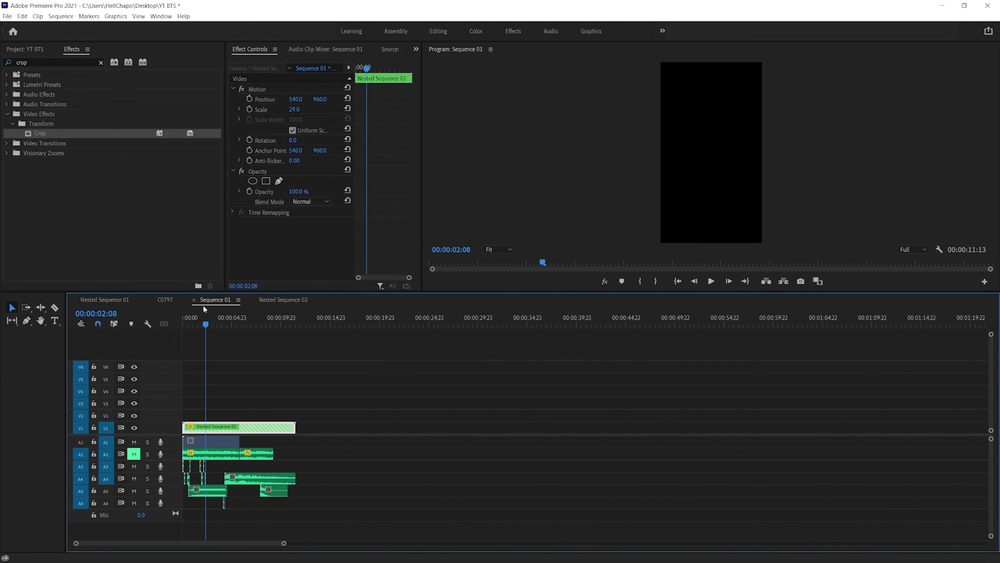
key(space)
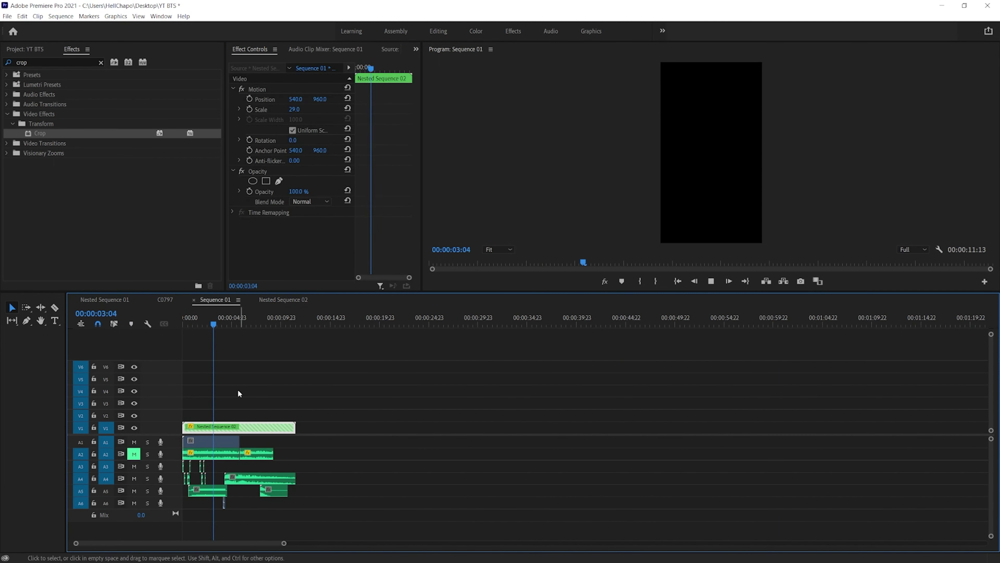
- Switch to the C0797 sequence and open its media export settings
click(166, 298)
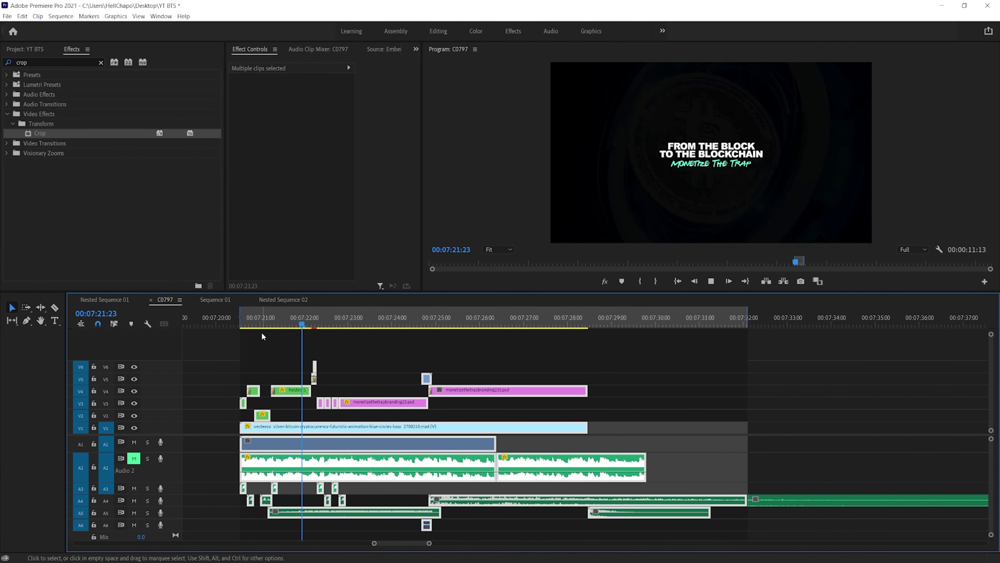
key(space)
click(8, 16)
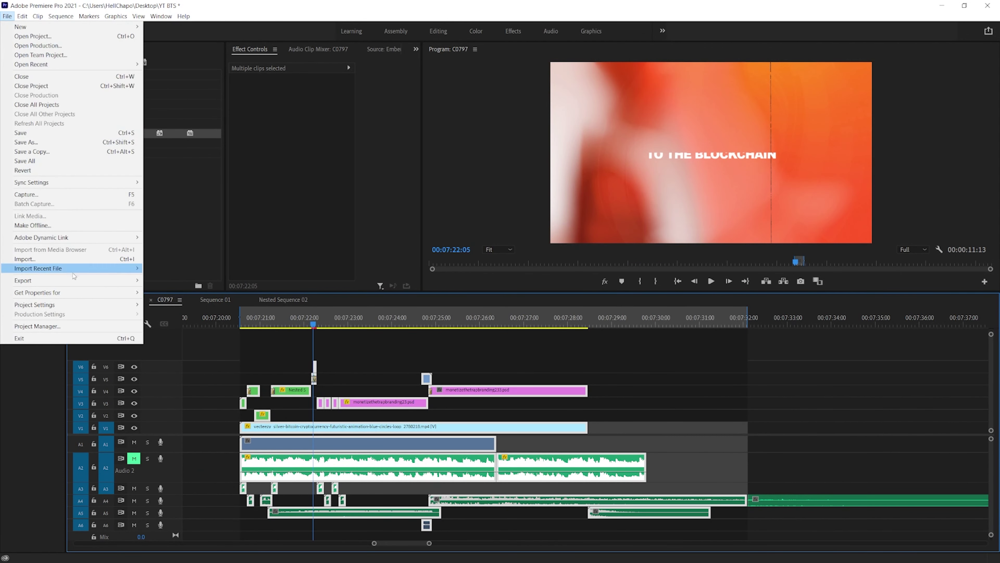
mouse_move(118, 287)
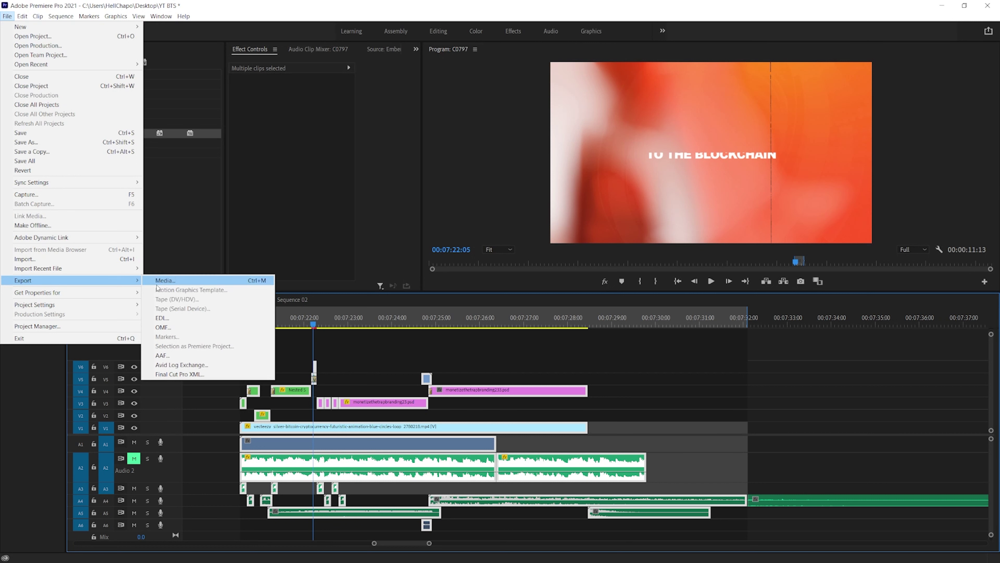
click(184, 283)
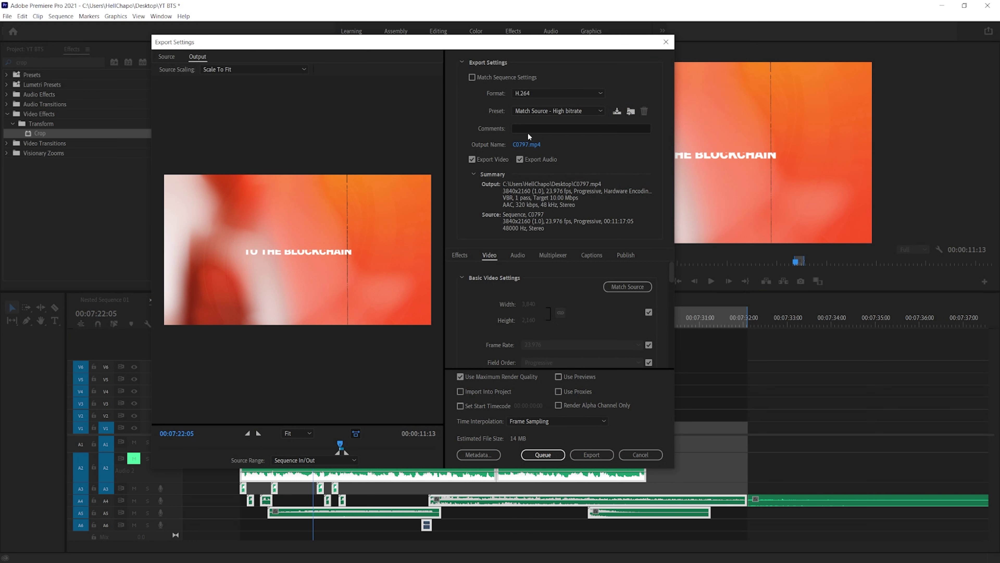
- Name the export's output file MonetizeTheTrap Instagram Promo and save it as MP4 on the Desktop
click(528, 145)
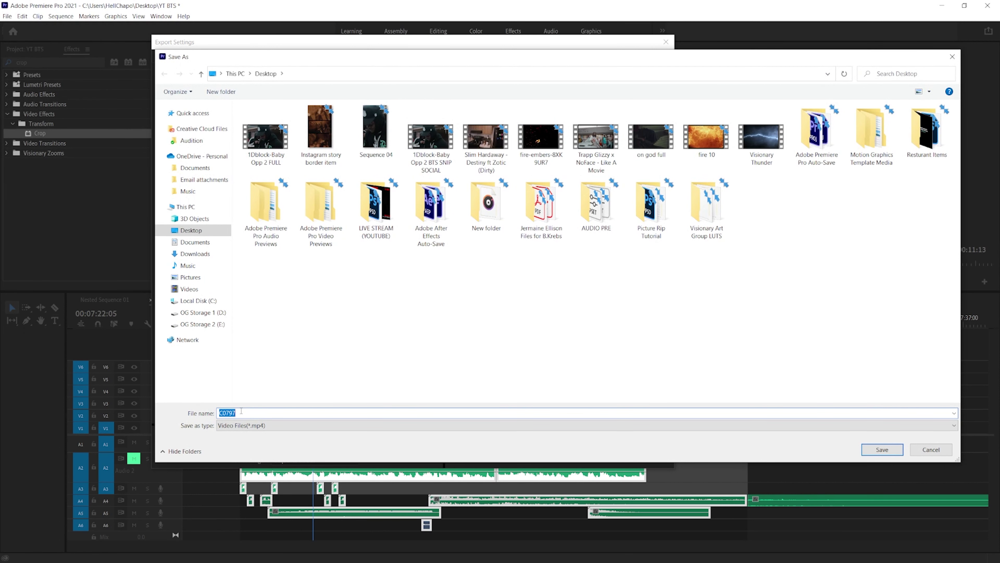
text(MonetizeTh)
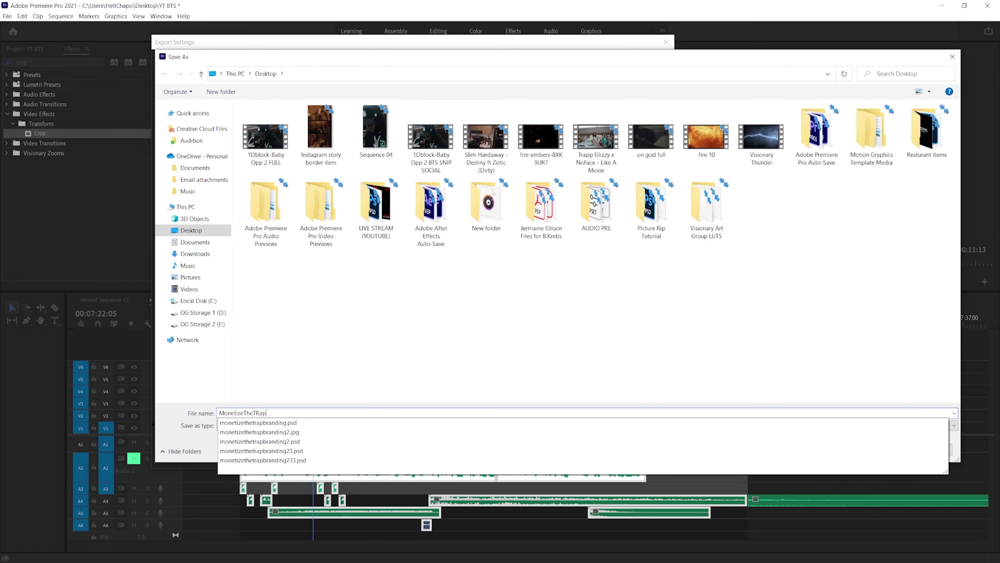
text(eTrap Instagram Promo)
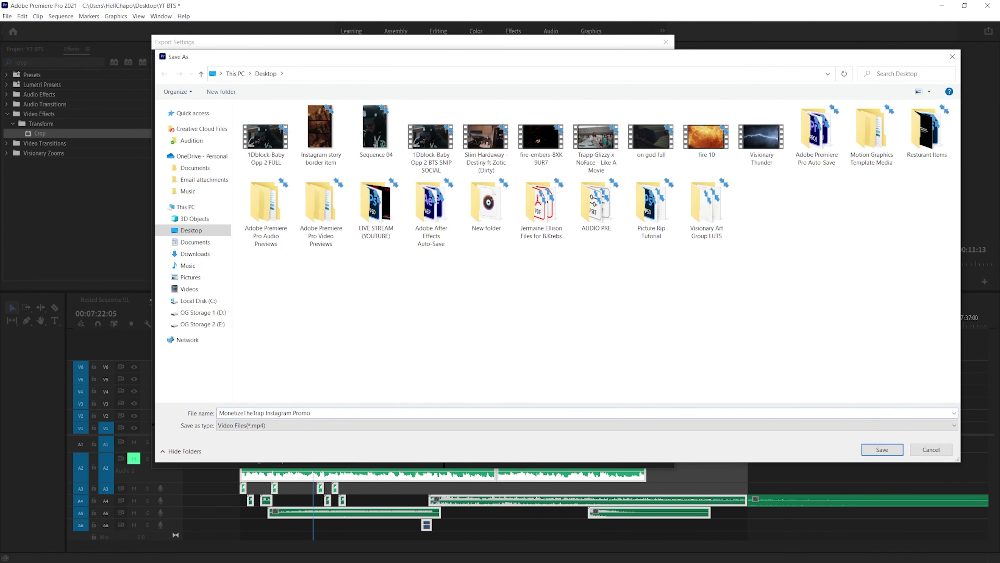
key(Return)
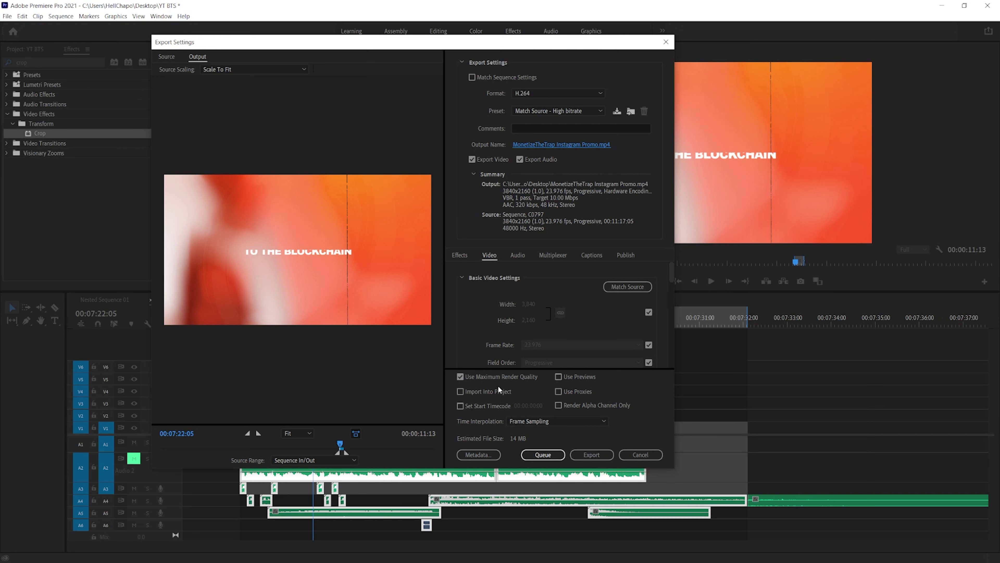
- Enable Render at Maximum Depth in the video settings and export the C0797 intro immediately
drag(672, 275, 670, 293)
click(495, 288)
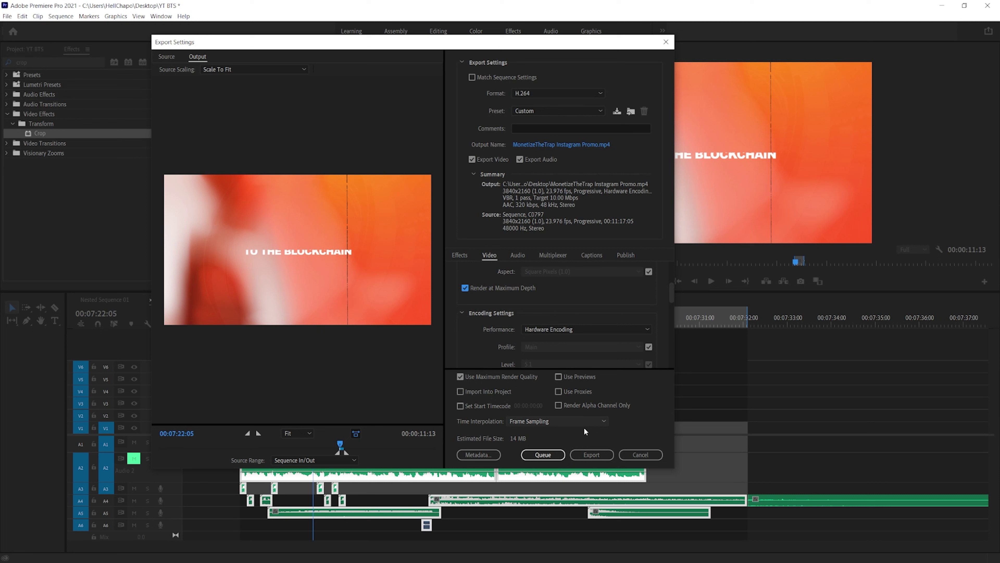
click(587, 455)
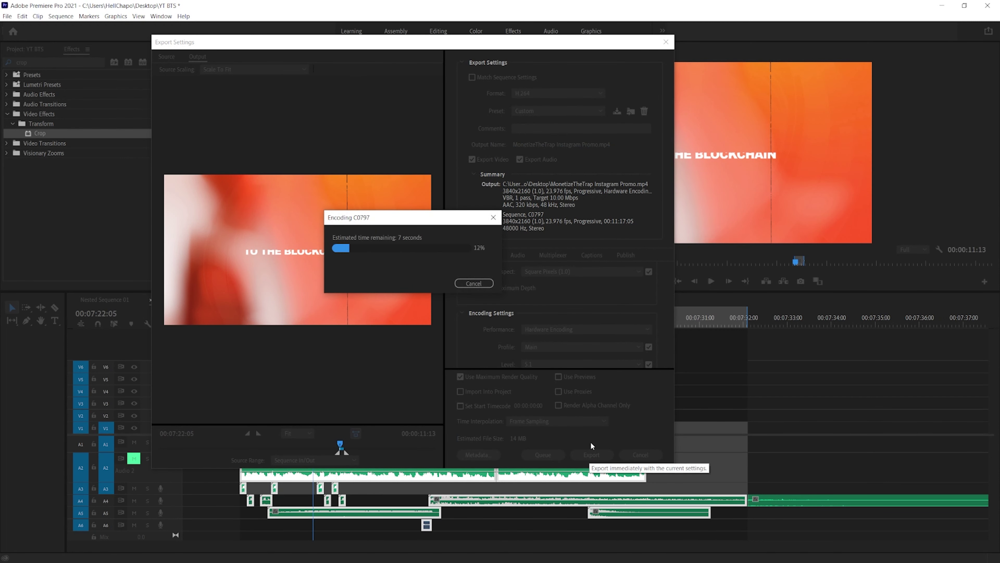